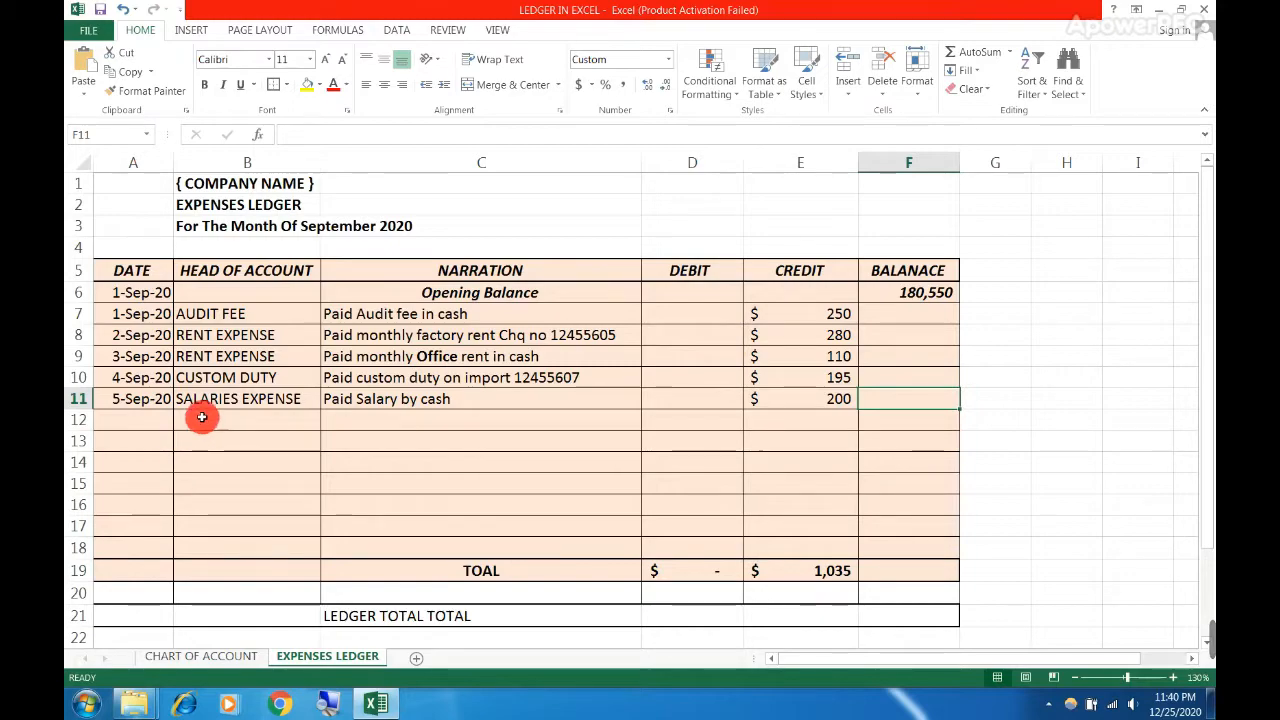
- Examine the expenses ledger's title lines, head of account column and narration entries
left_click_drag(195, 357, 578, 447)
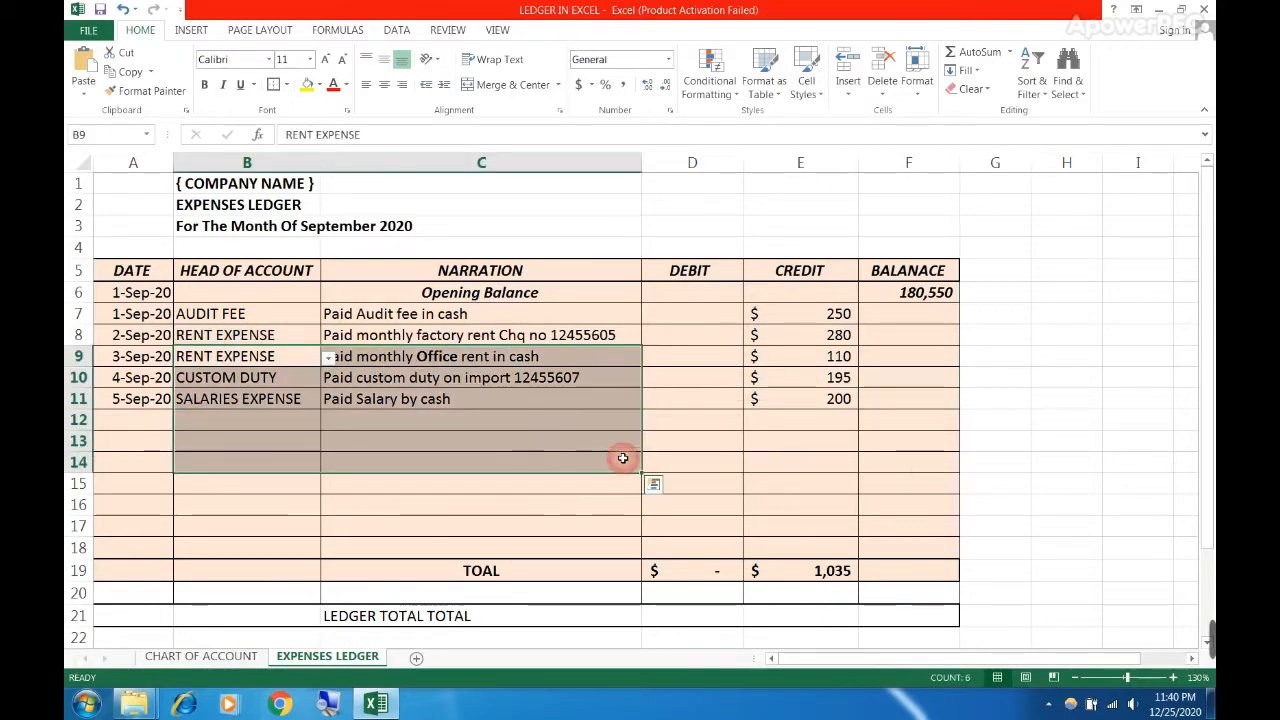
left_click(443, 400)
left_click(267, 224)
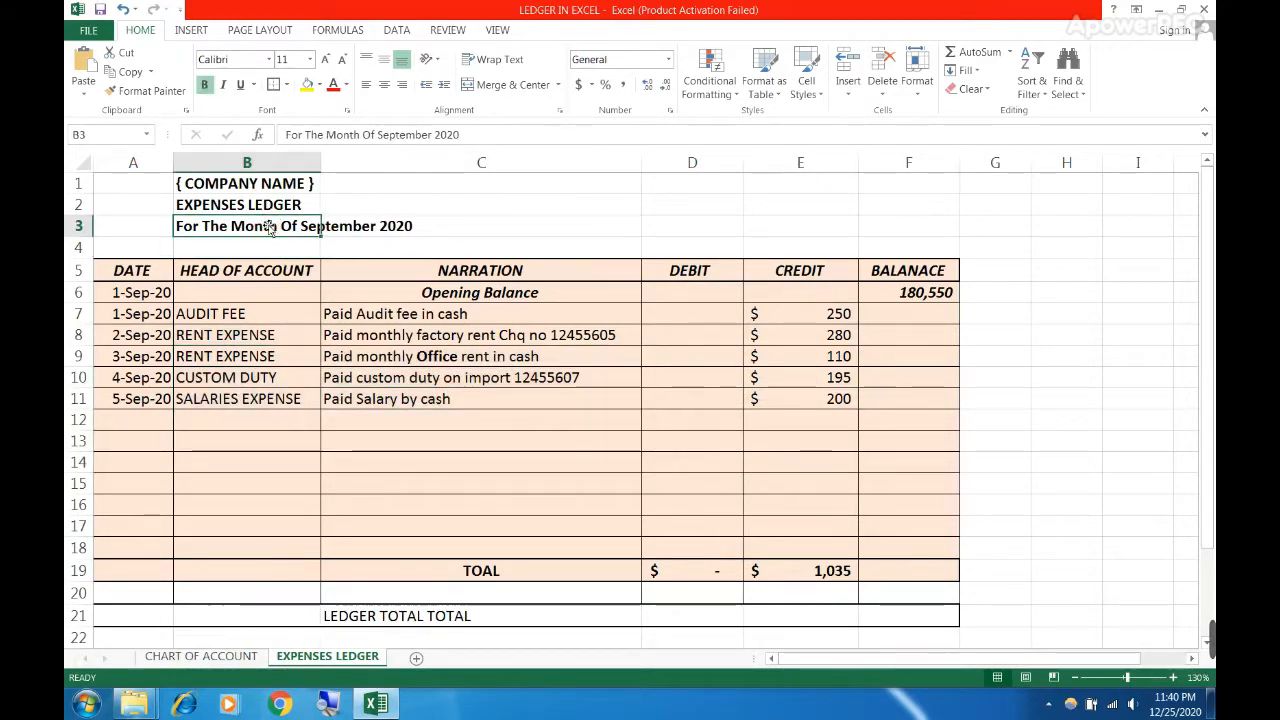
left_click(214, 206)
left_click(233, 224)
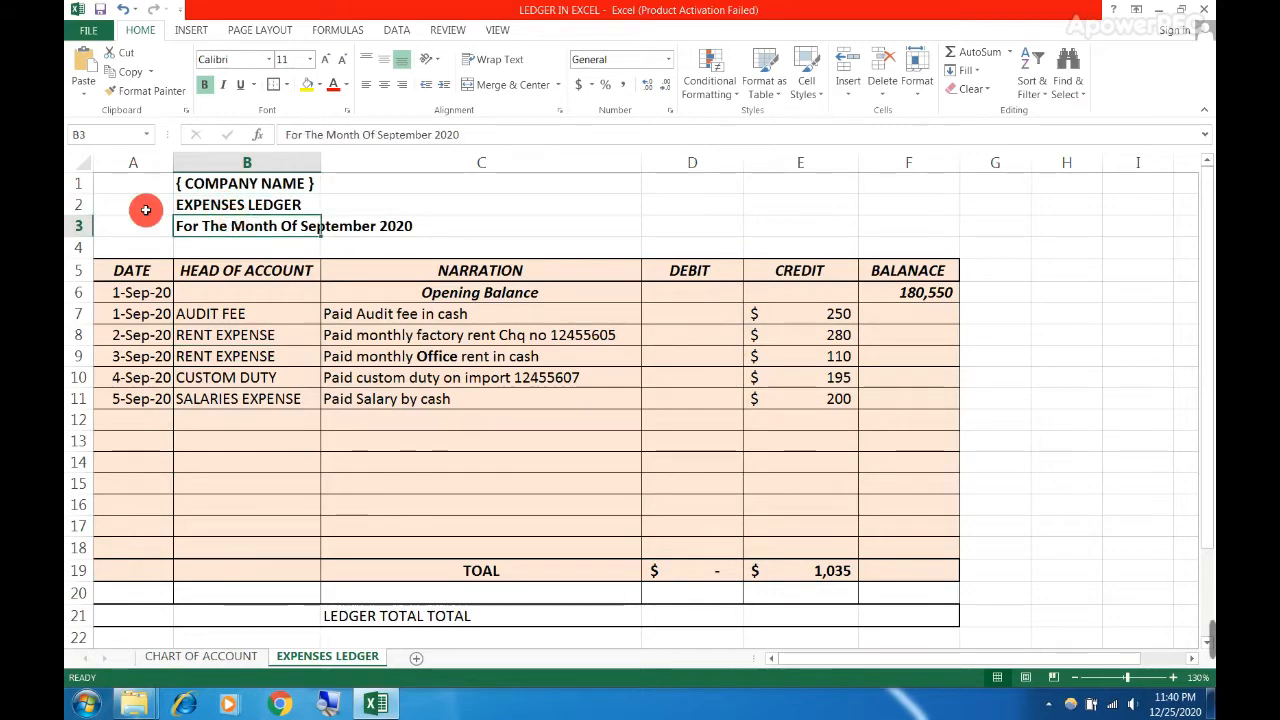
left_click(209, 164)
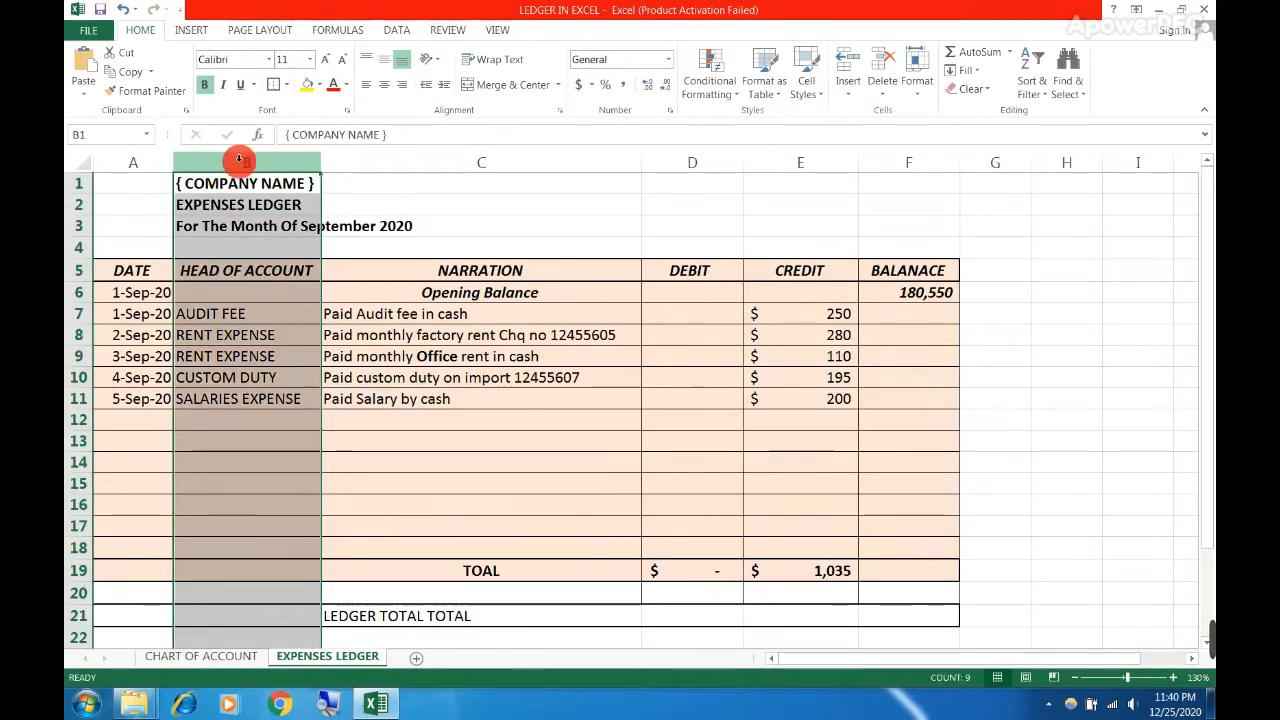
left_click(339, 151)
left_click(360, 288)
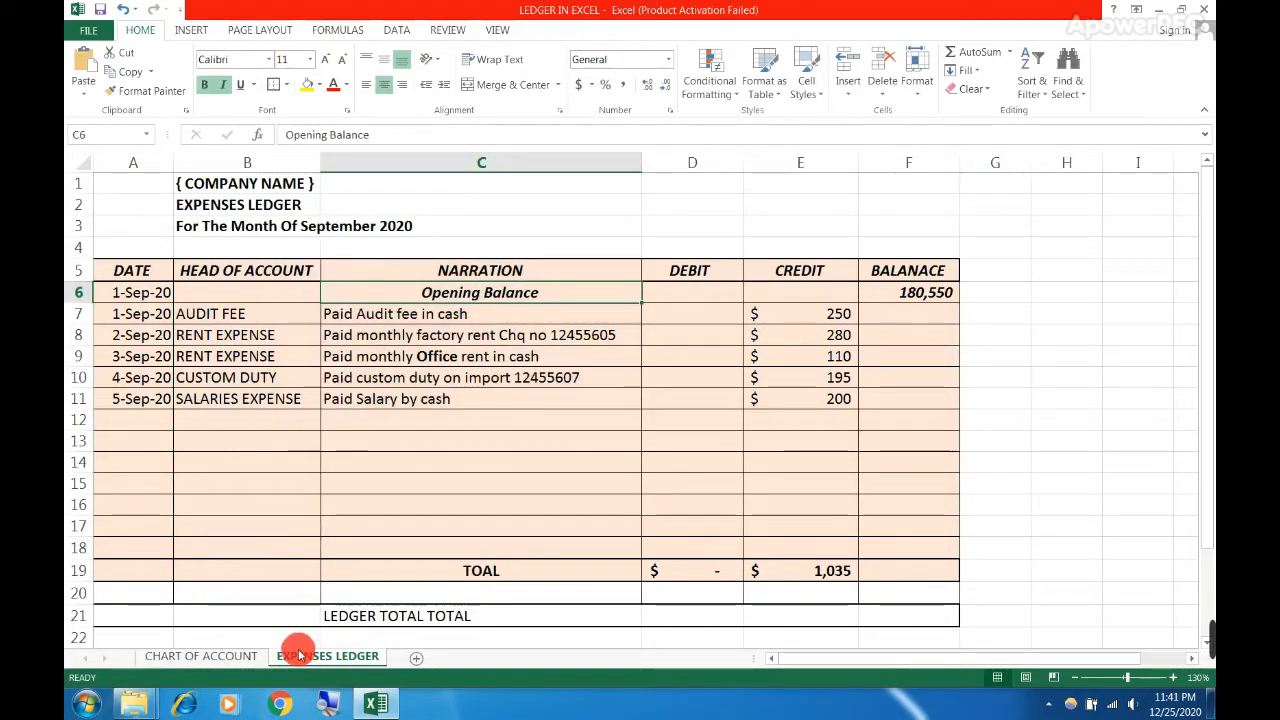
- Examine the account types and expense heads listed on the CHART OF ACCOUNT sheet
left_click(222, 660)
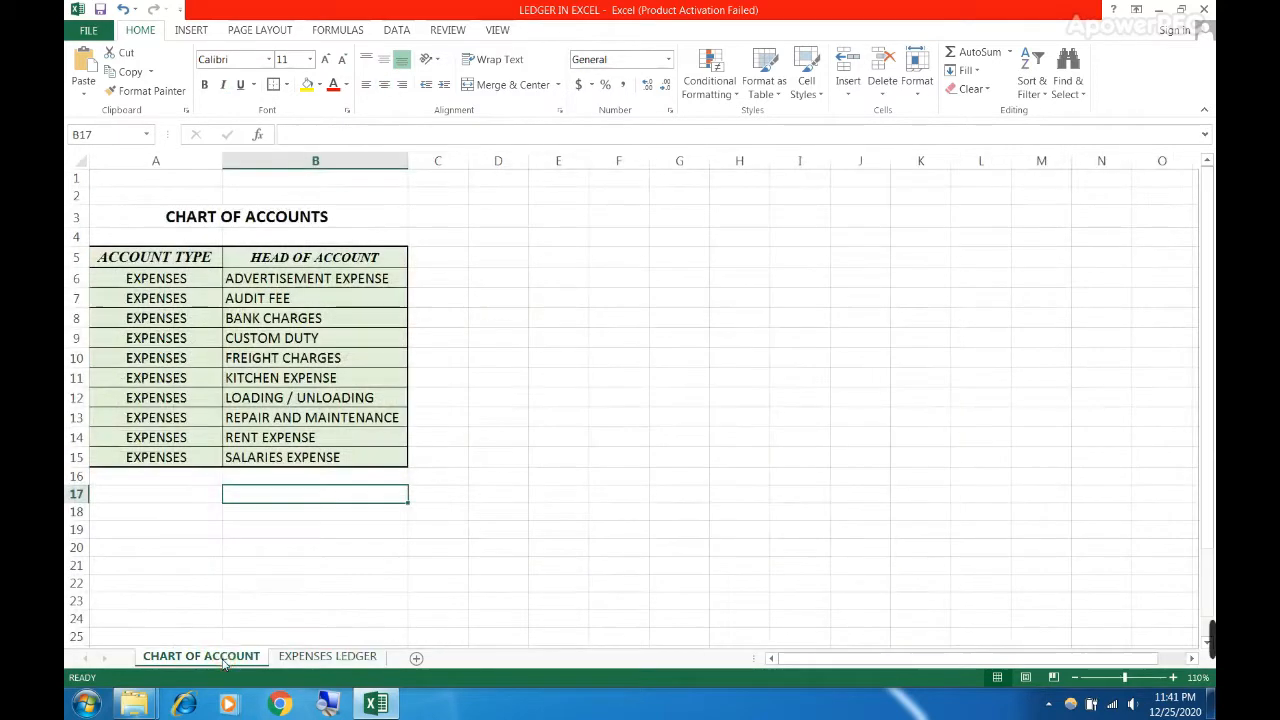
left_click(307, 657)
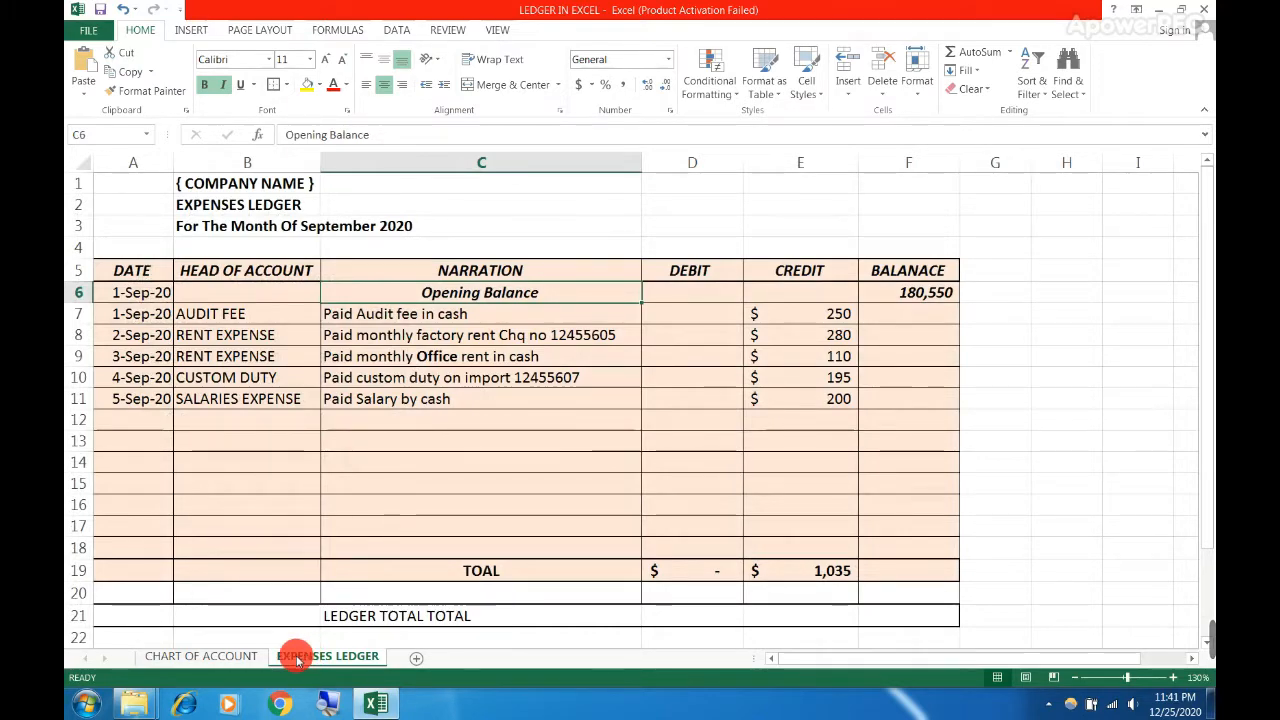
left_click(240, 657)
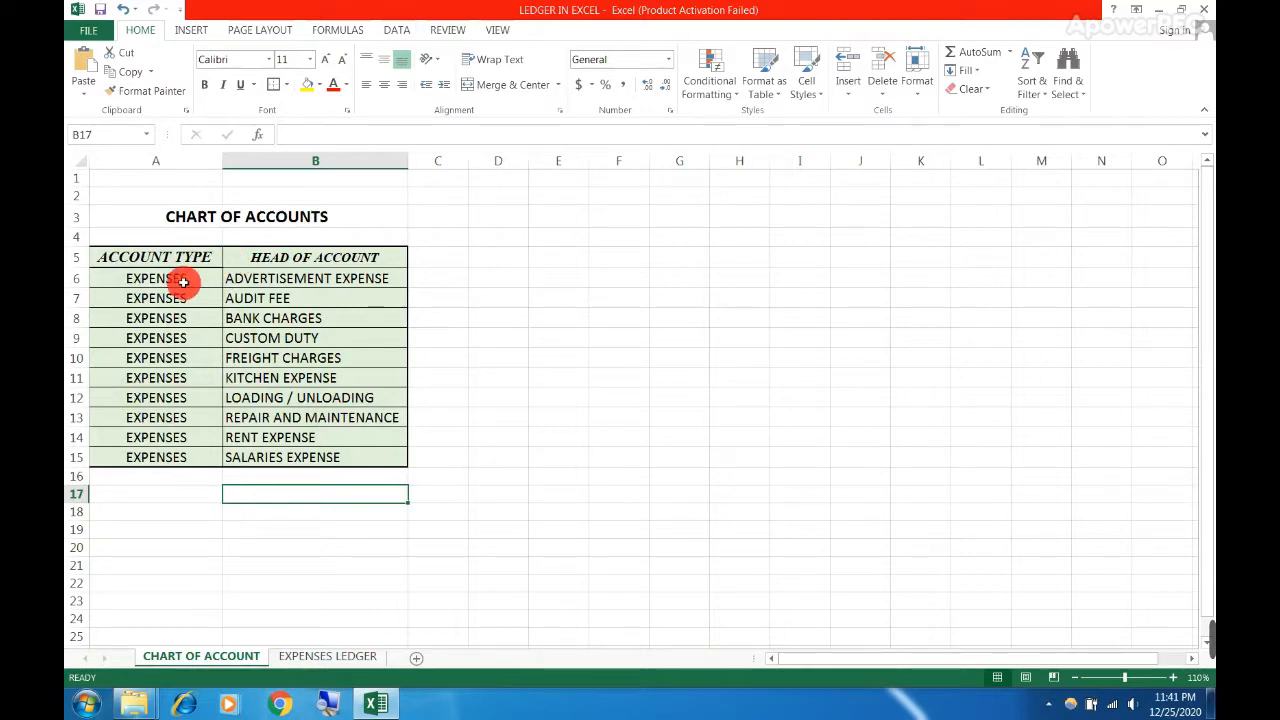
left_click_drag(140, 280, 172, 433)
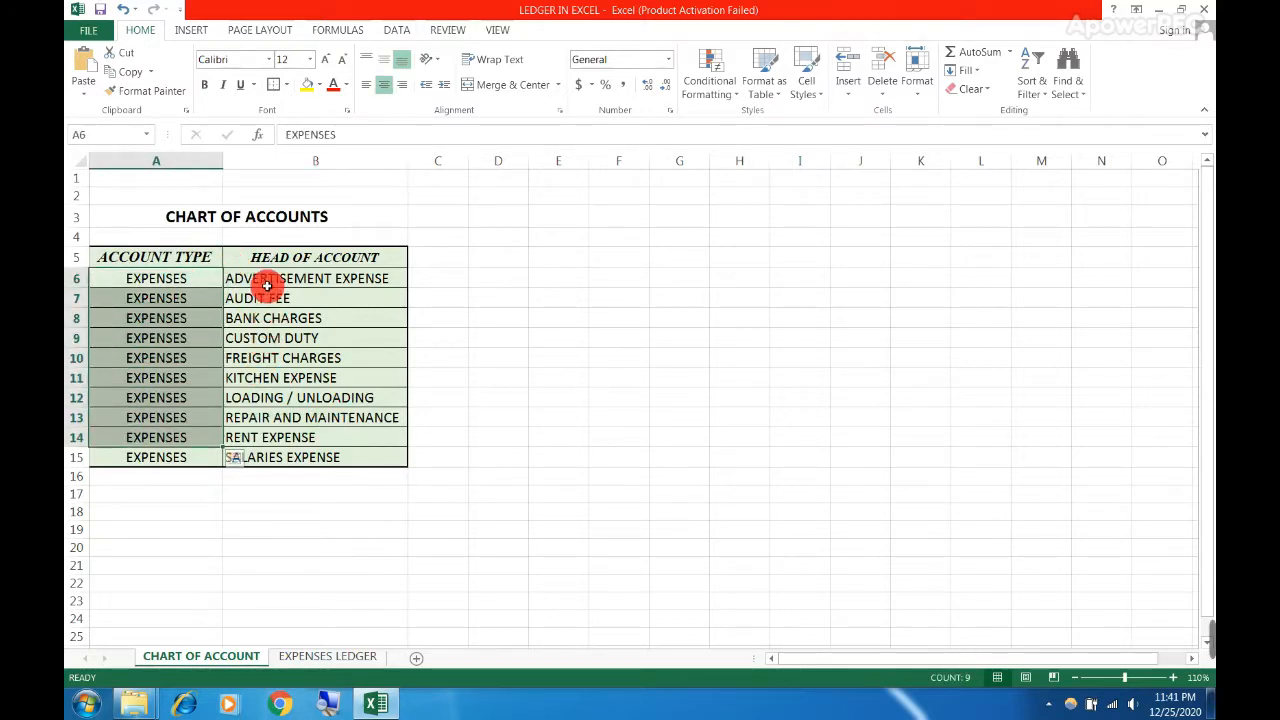
left_click_drag(268, 279, 254, 455)
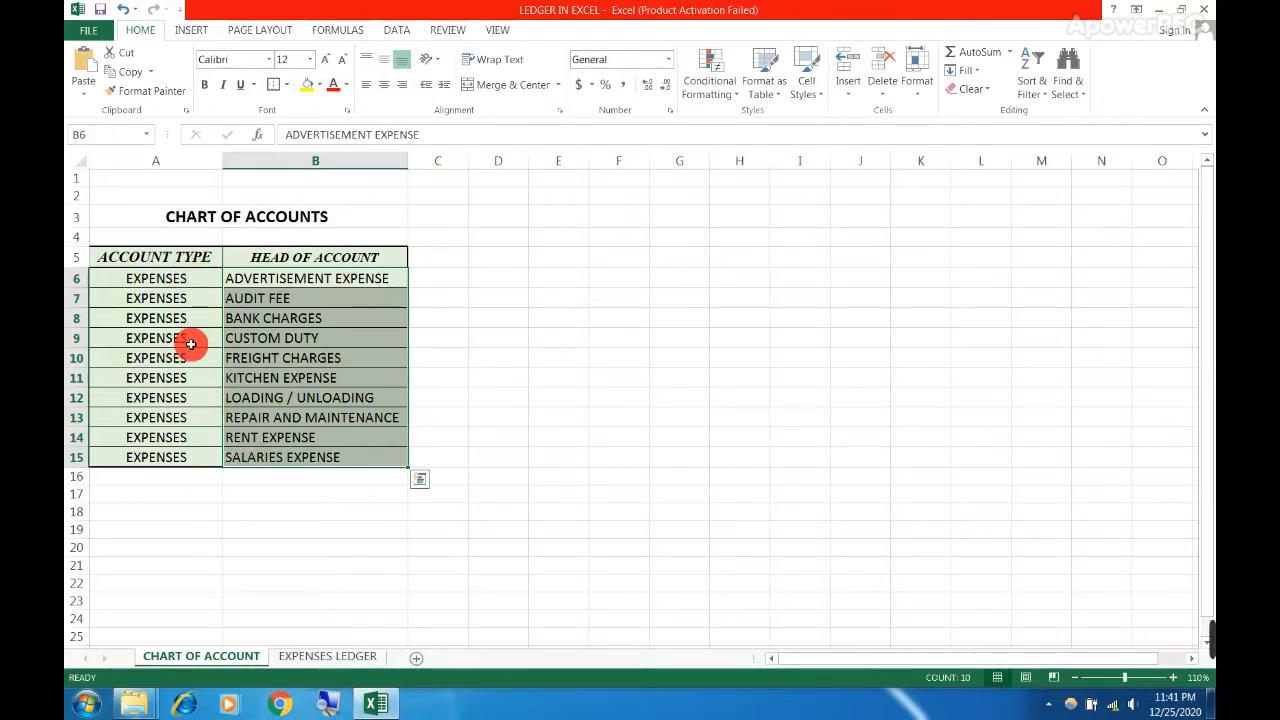
left_click(267, 376)
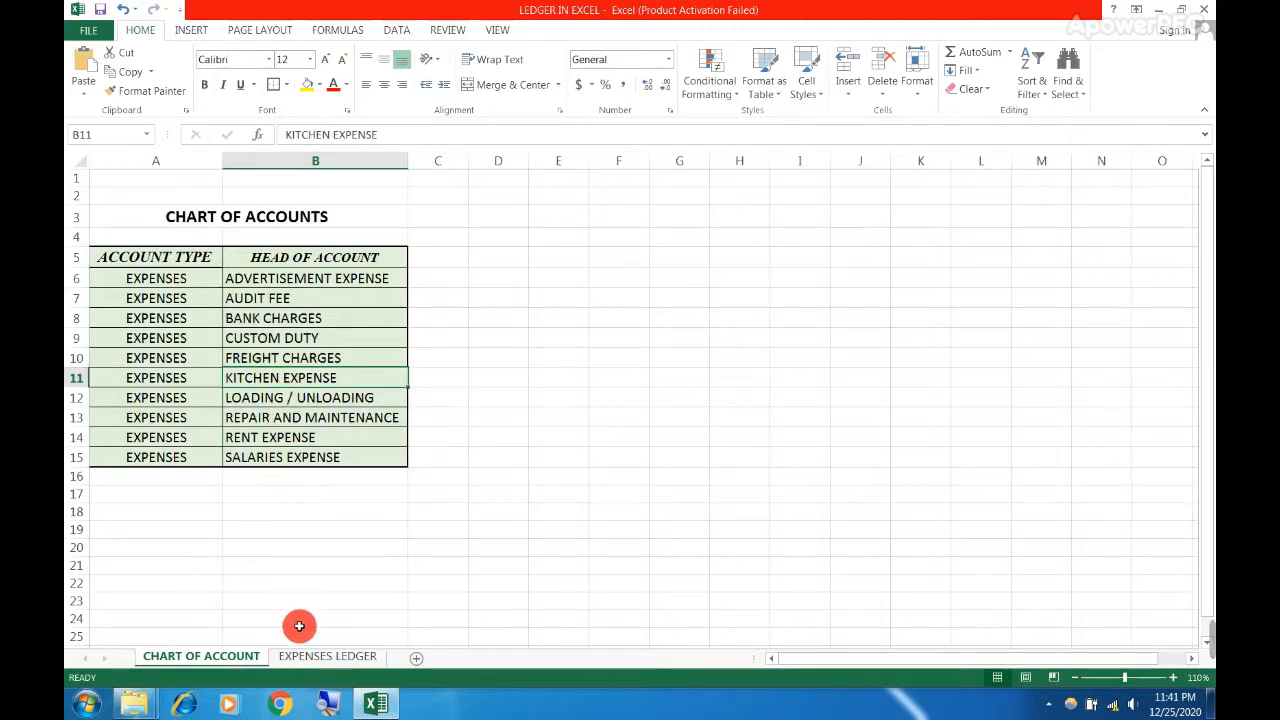
- Examine the EXPENSES LEDGER sheet's table from the header row to the total rows, including its narration entries
left_click(316, 657)
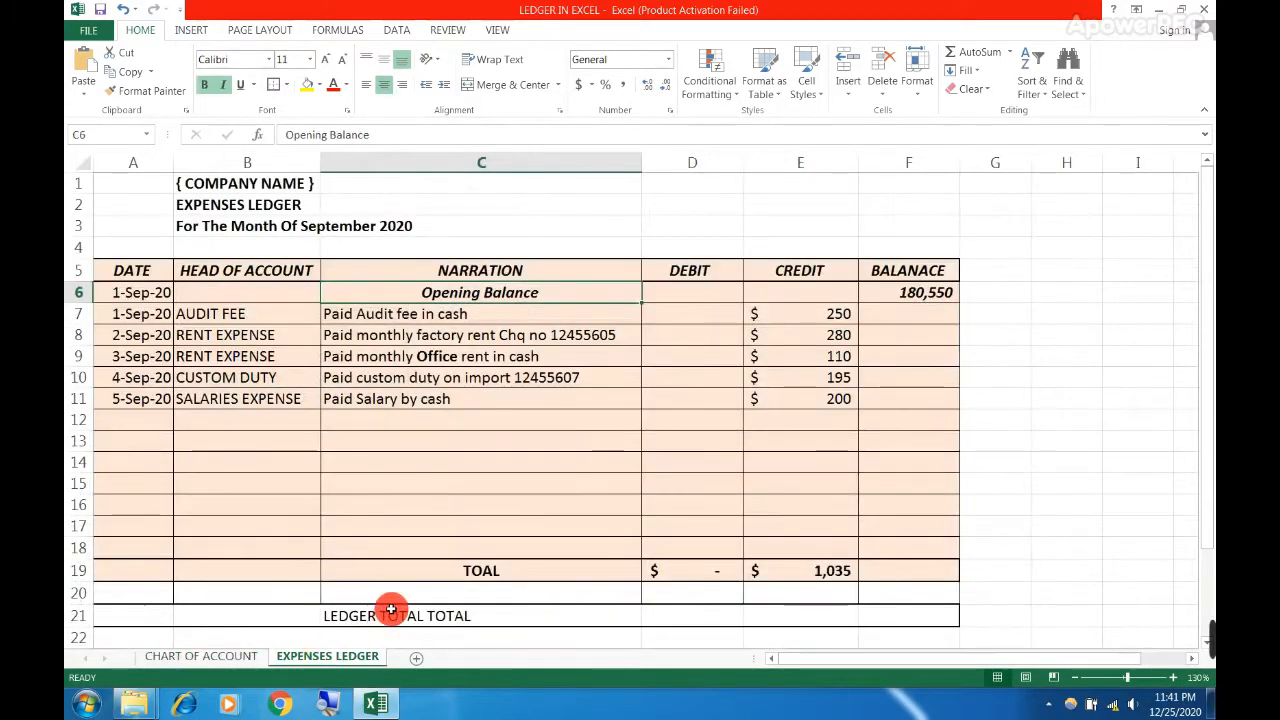
left_click(412, 400)
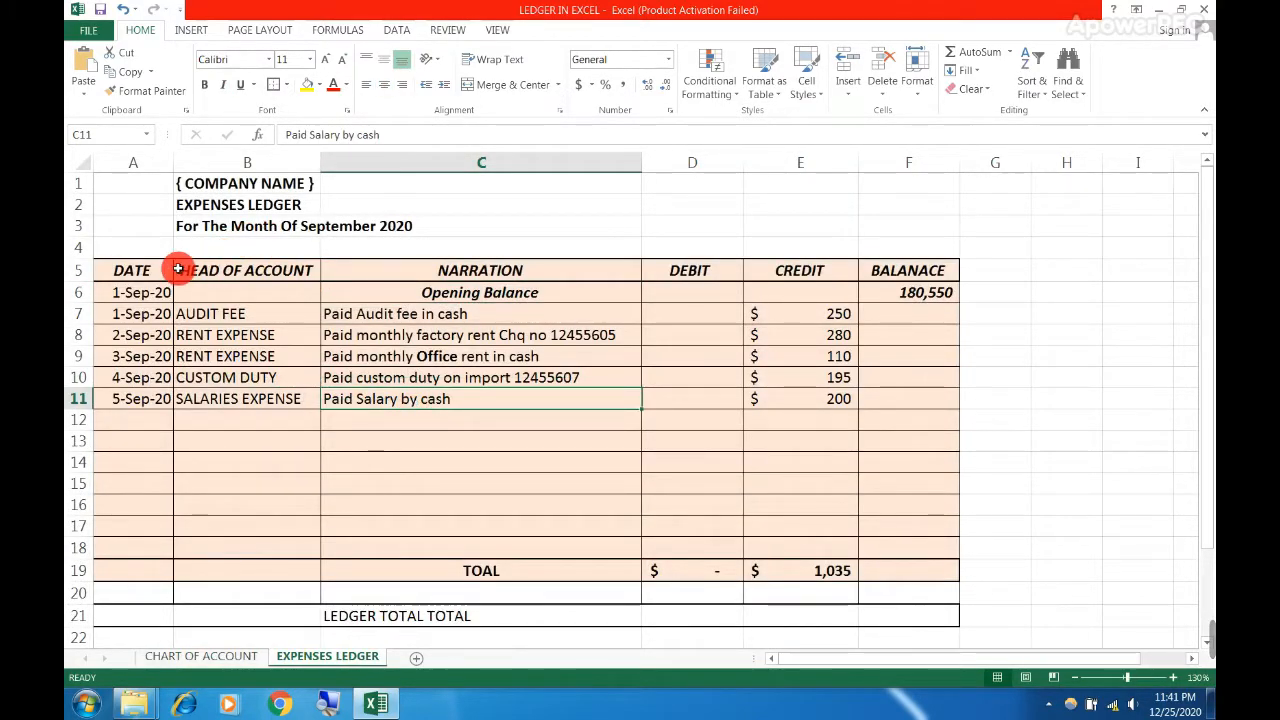
left_click_drag(133, 270, 888, 573)
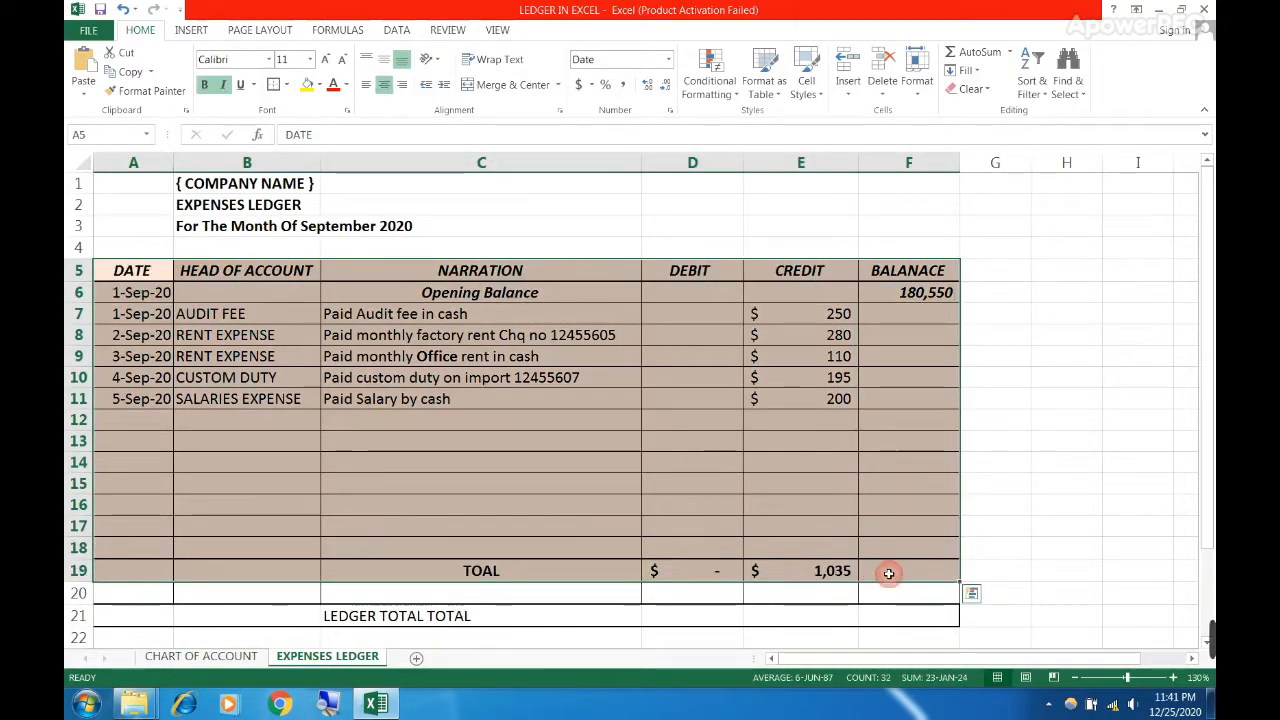
left_click(558, 355)
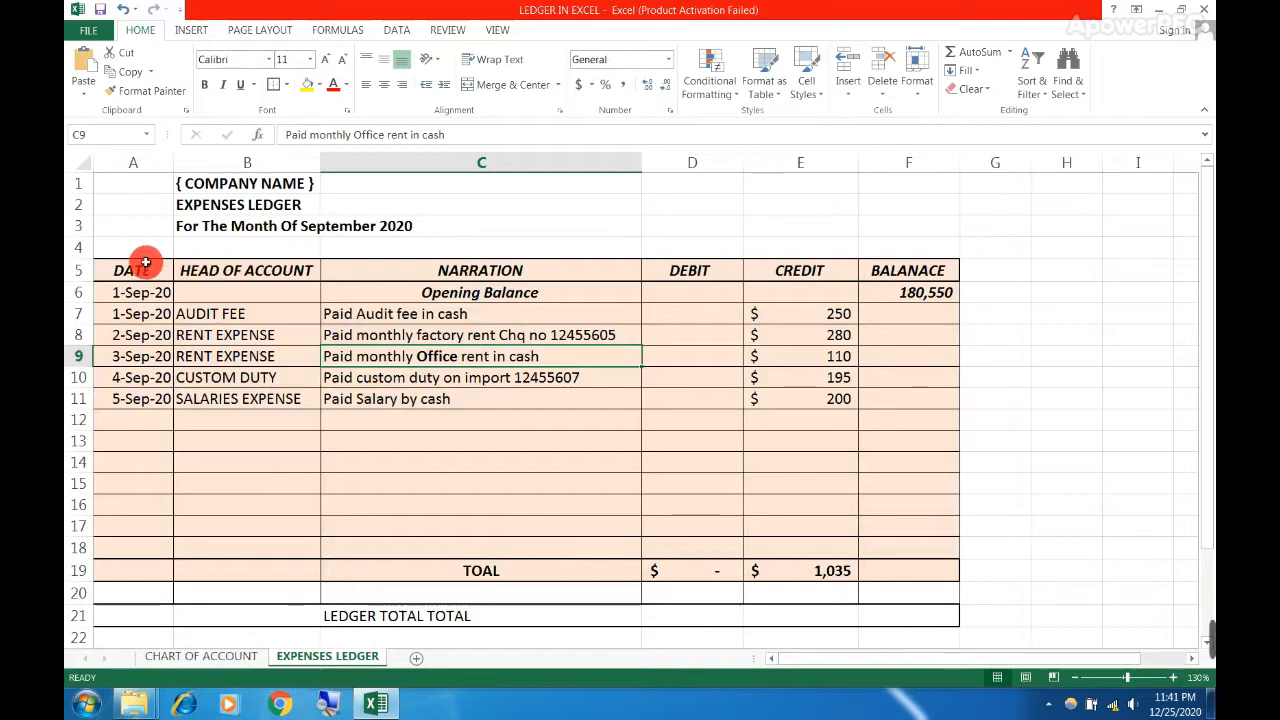
left_click_drag(139, 270, 908, 478)
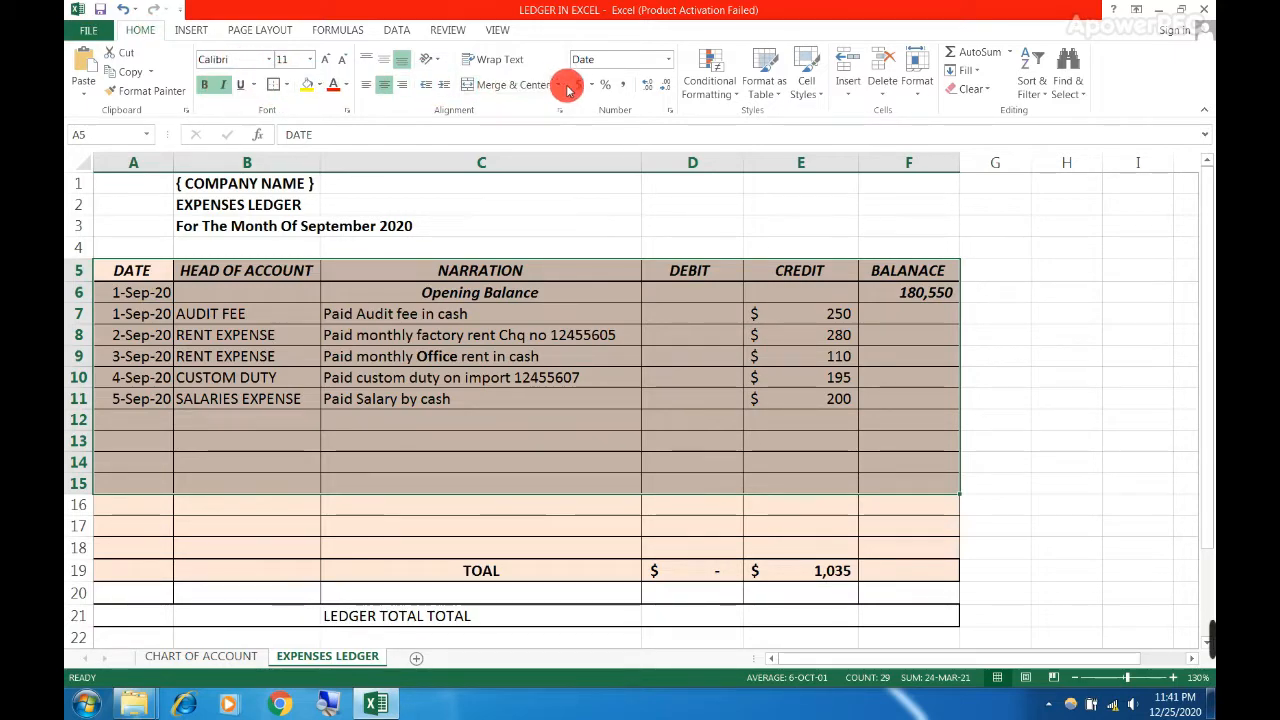
left_click(386, 317)
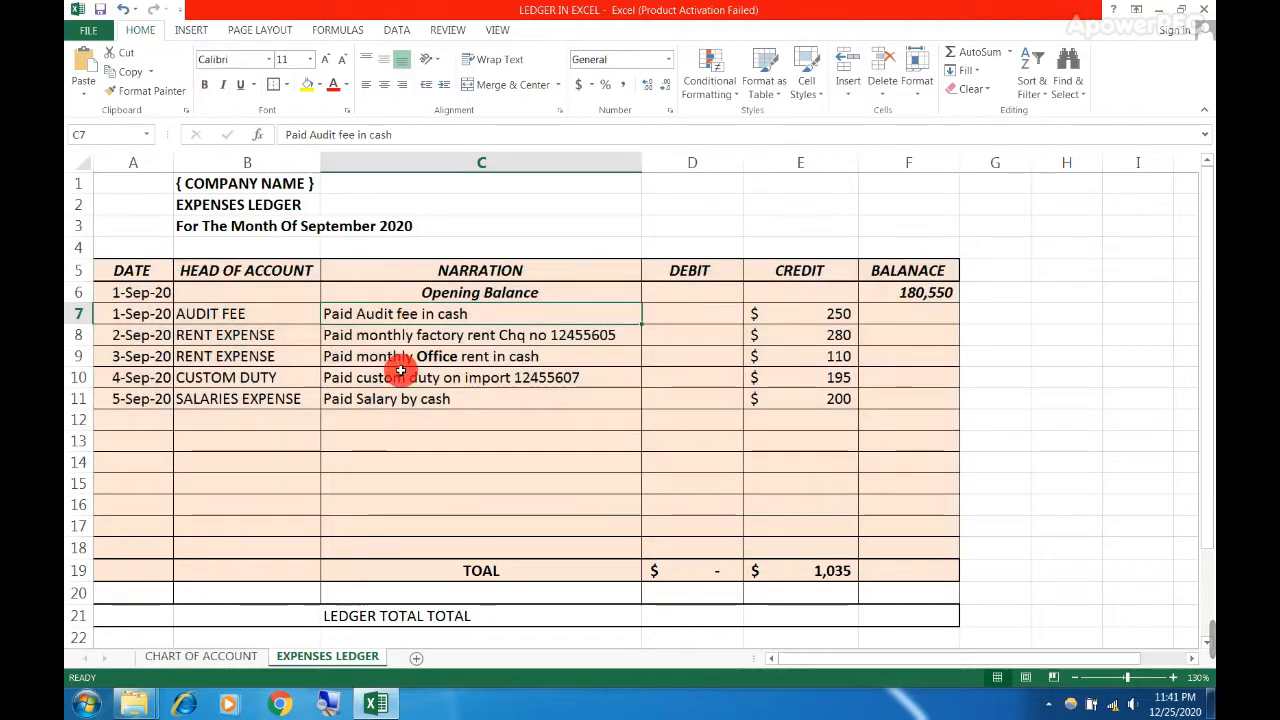
left_click(400, 440)
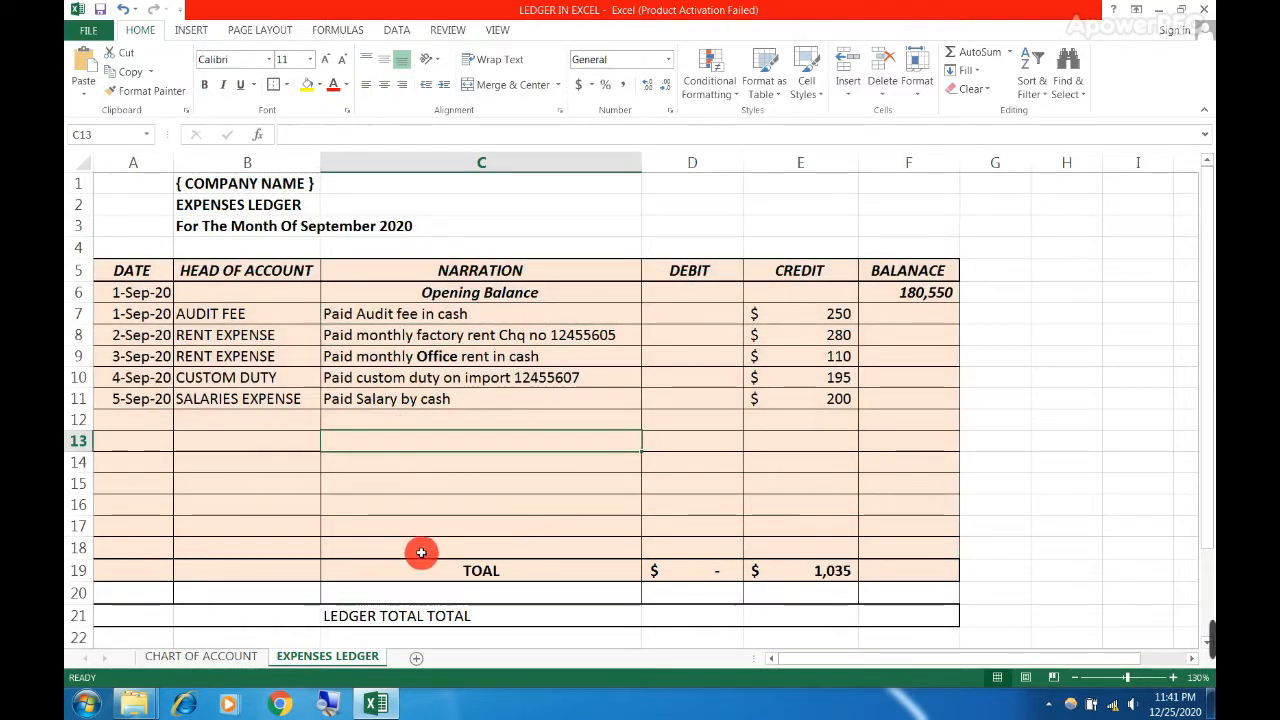
left_click(227, 618)
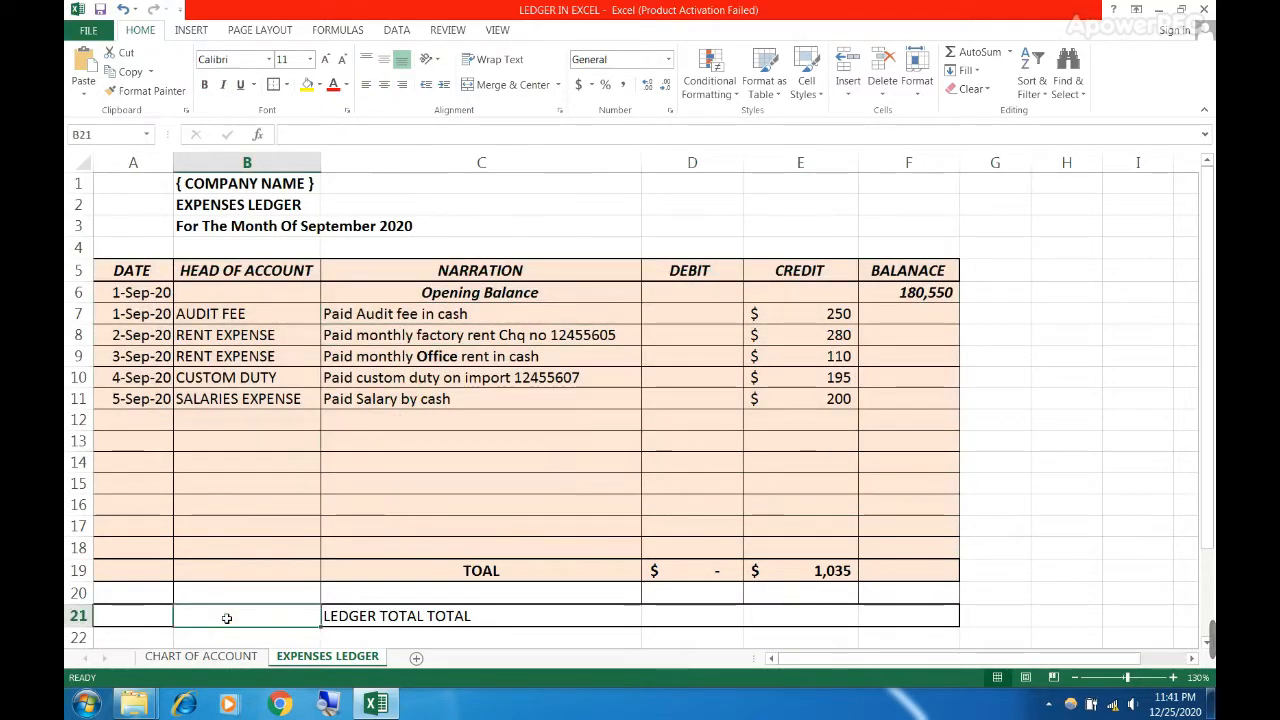
left_click(332, 616)
left_click(436, 464)
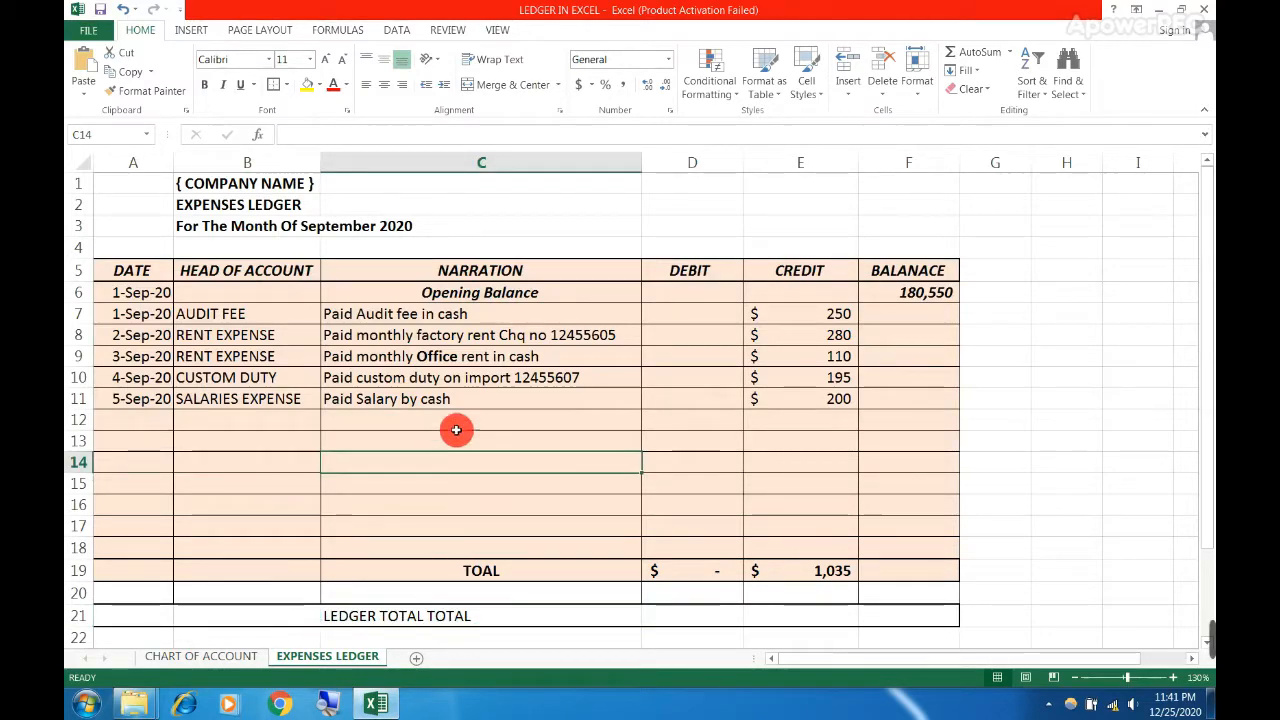
left_click(468, 400)
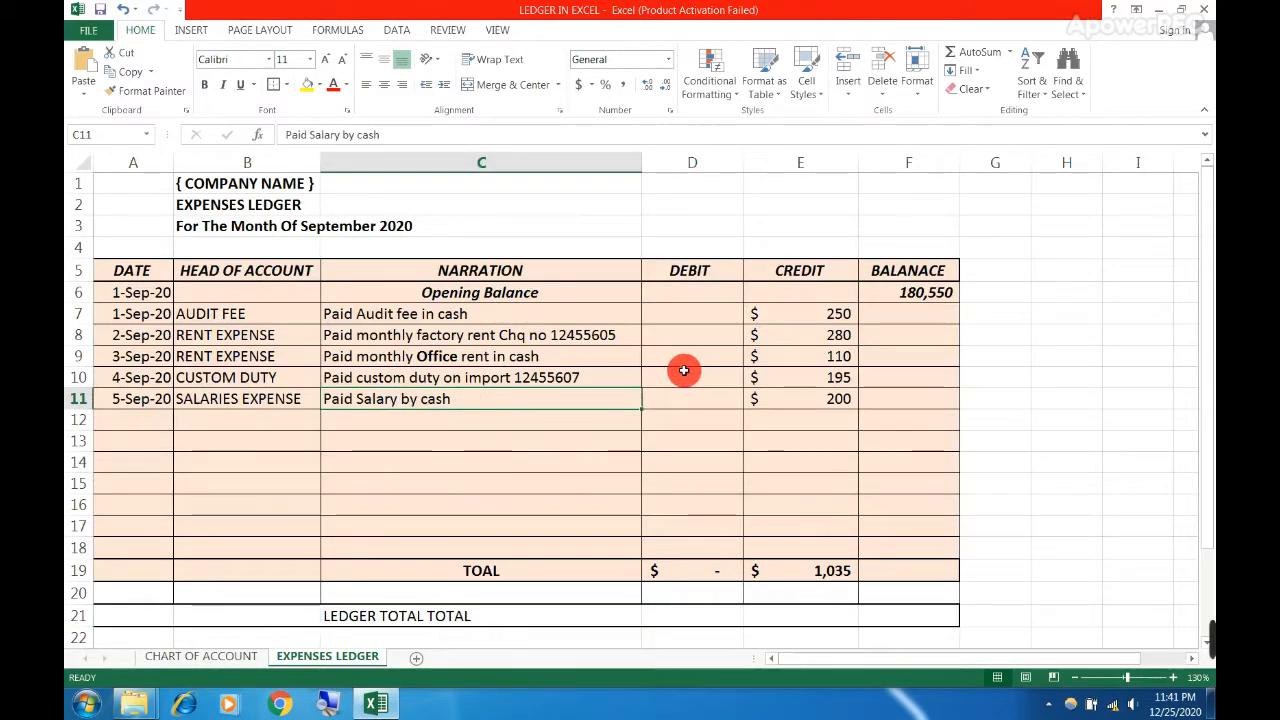
- Enter the running balance formula =F6+D7-E7 in cell F7 for the audit fee entry
left_click(912, 310)
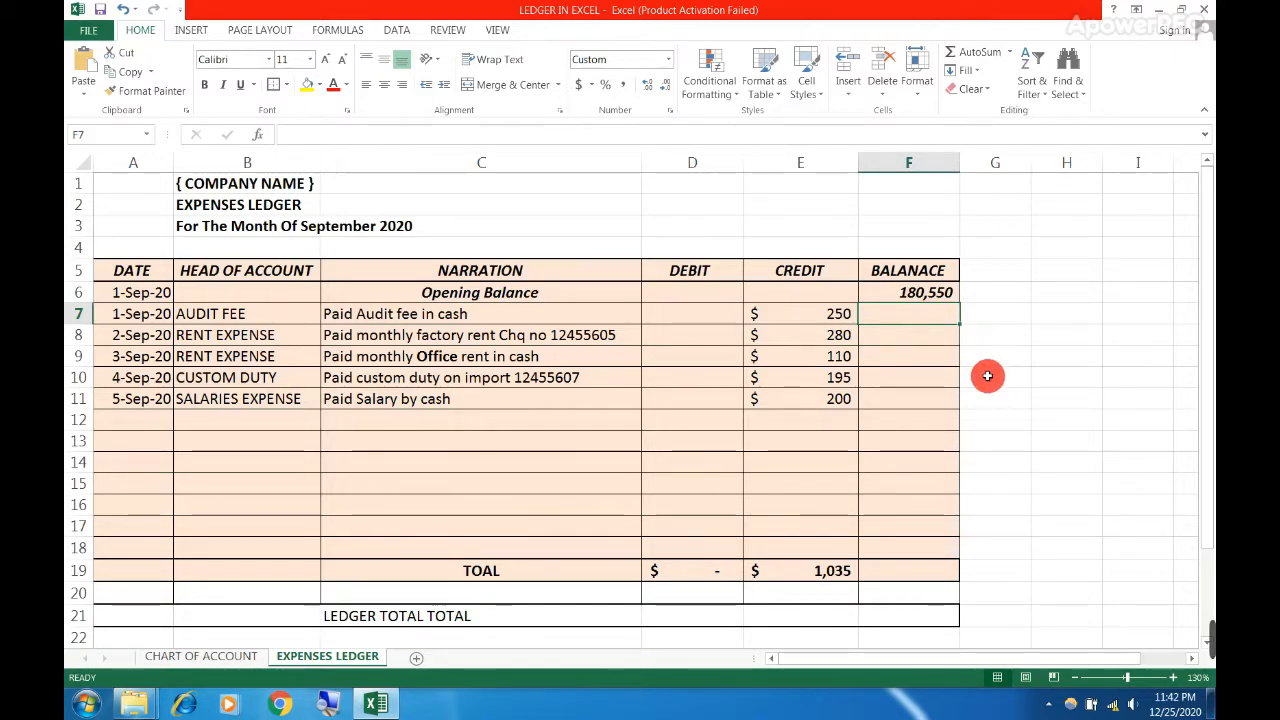
type("=")
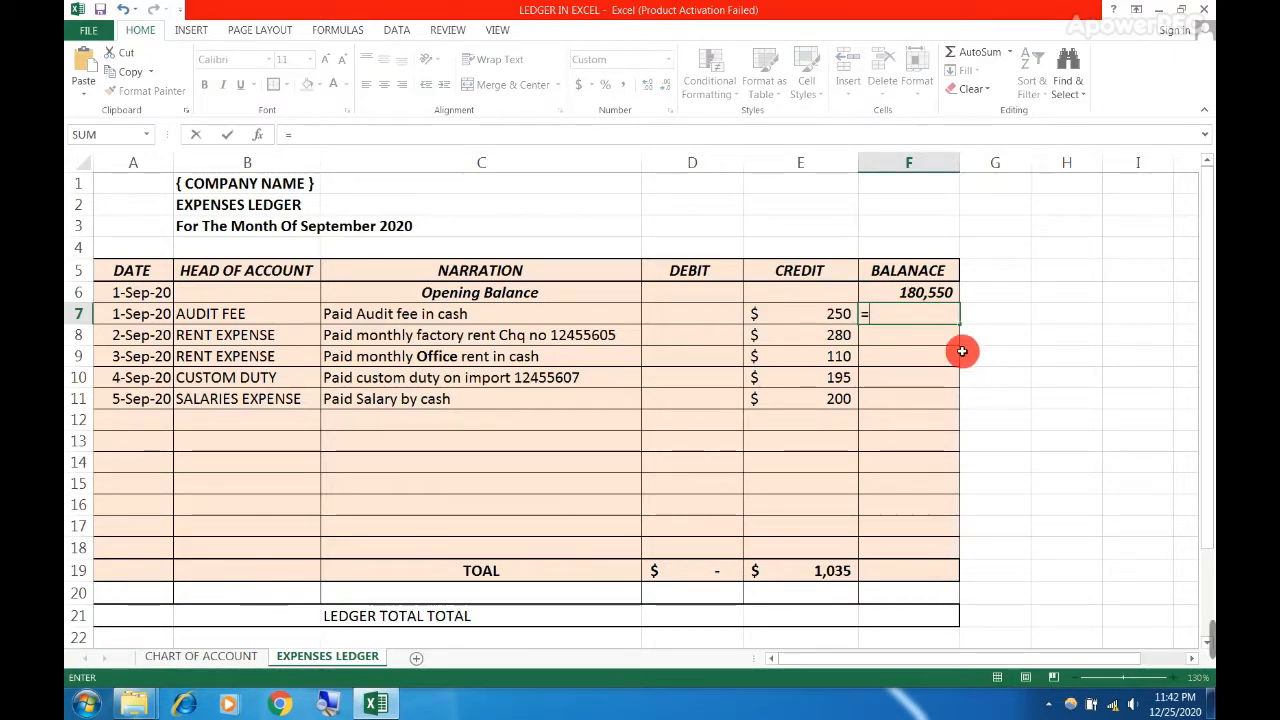
left_click(919, 293)
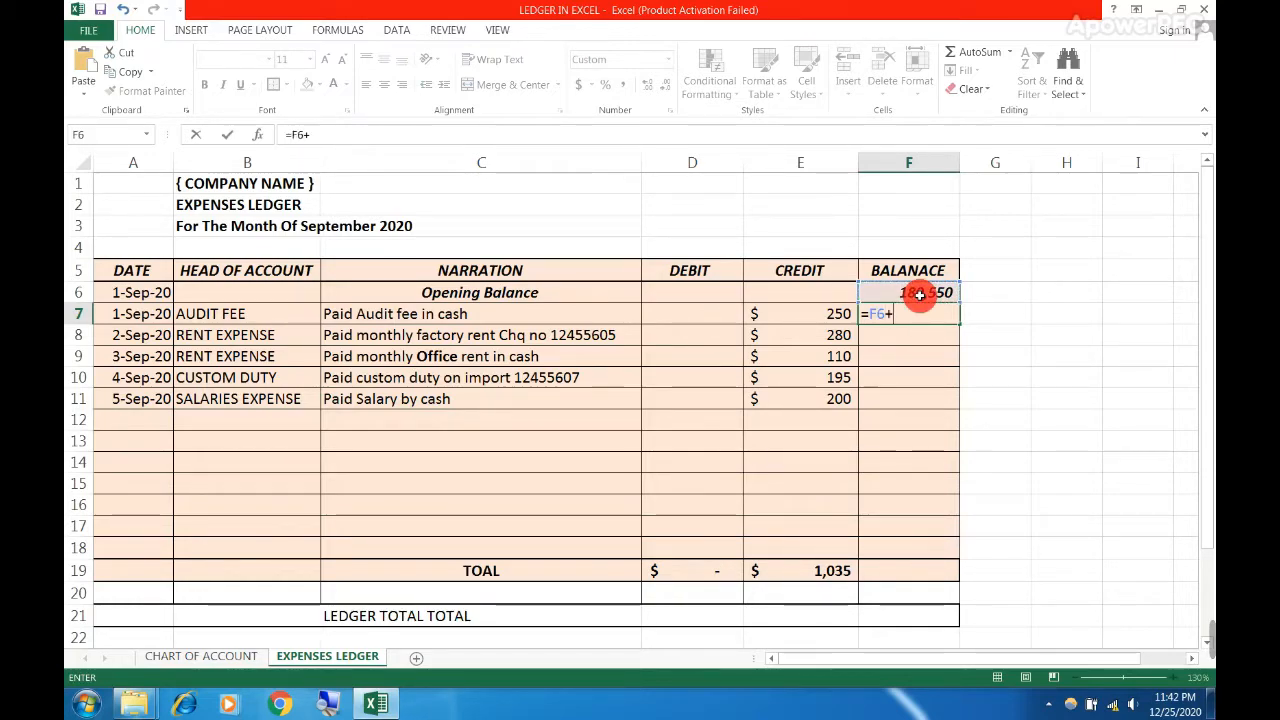
left_click(724, 317)
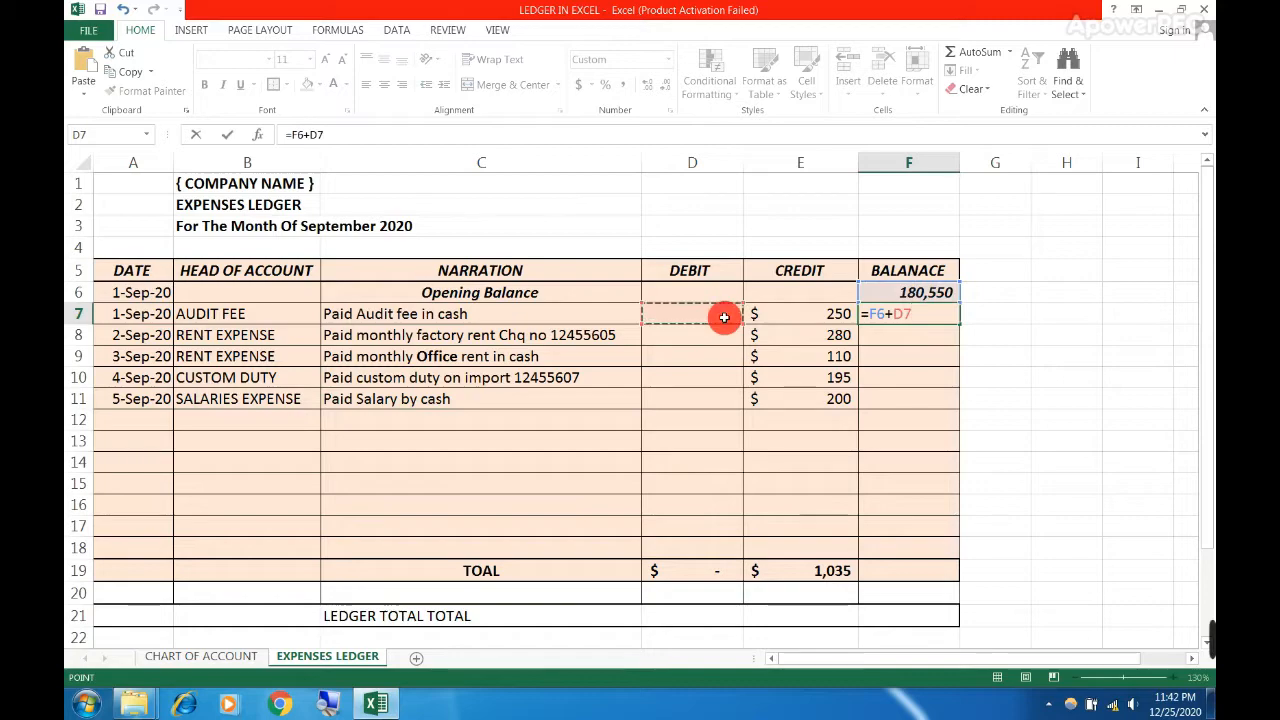
type("-")
left_click(783, 316)
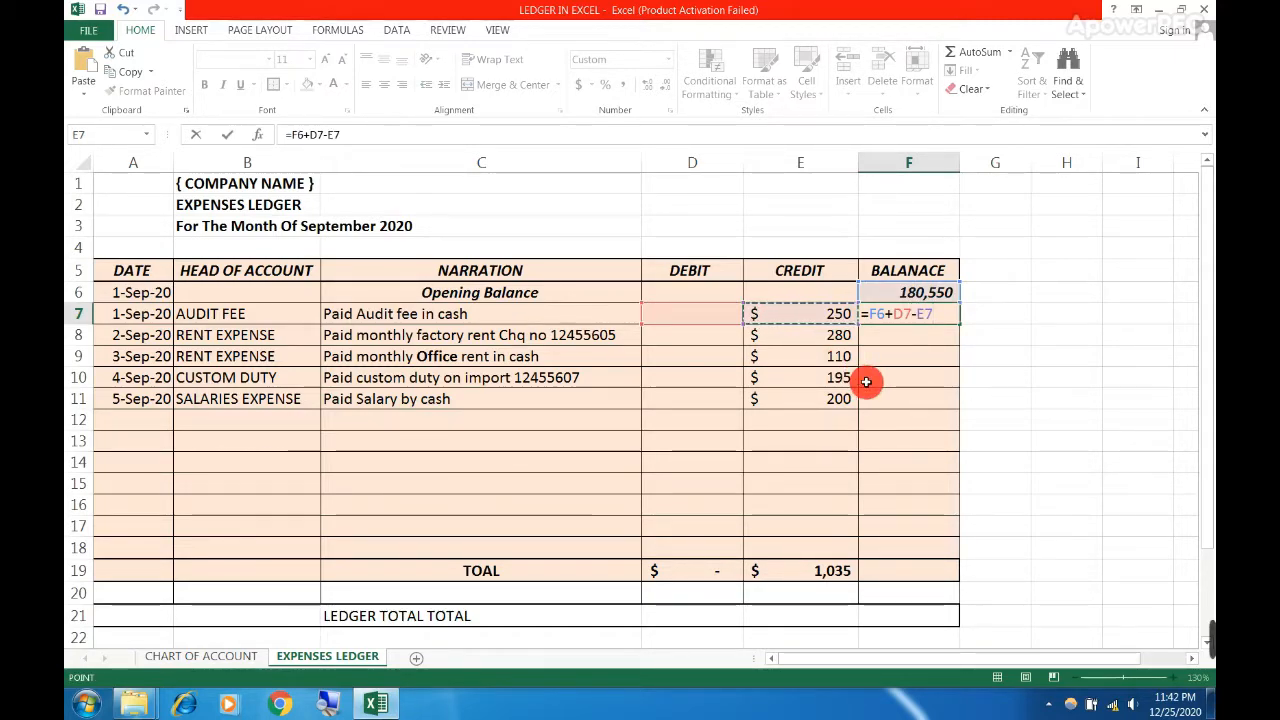
key("Return")
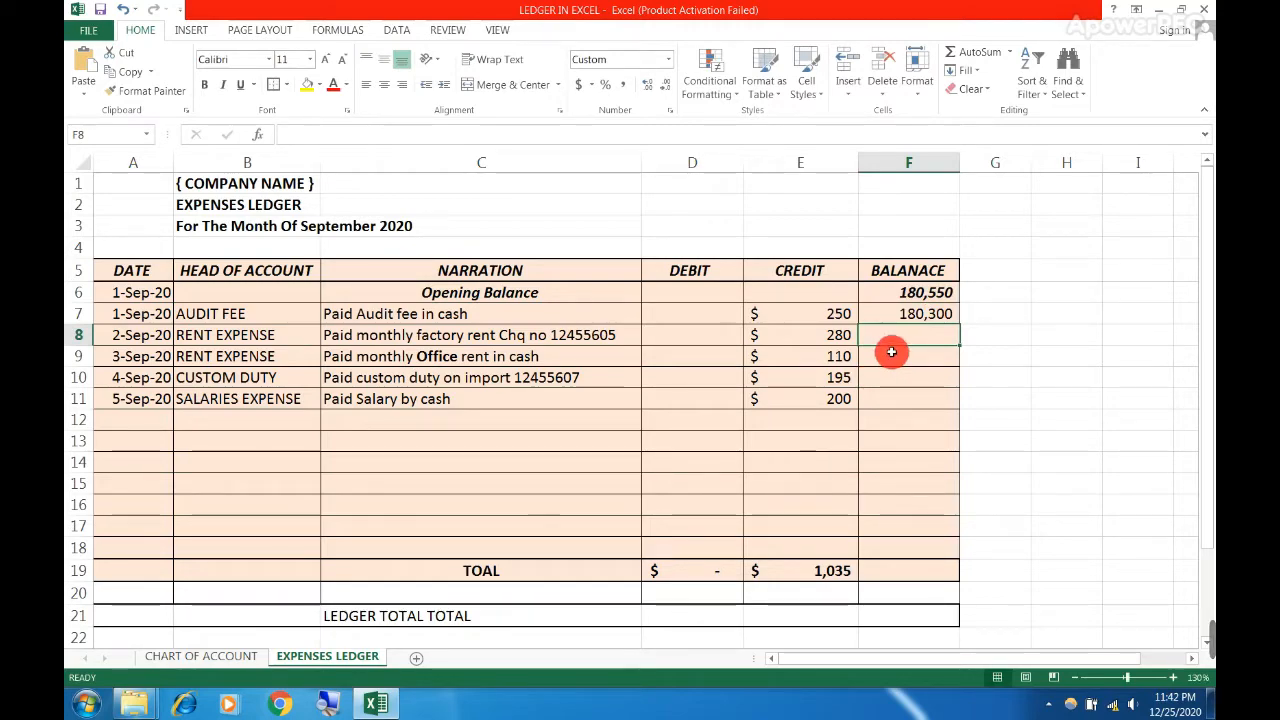
- Copy the balance formula from F7 into F8:F11 and select the running balances in F7:F11
left_click(912, 314)
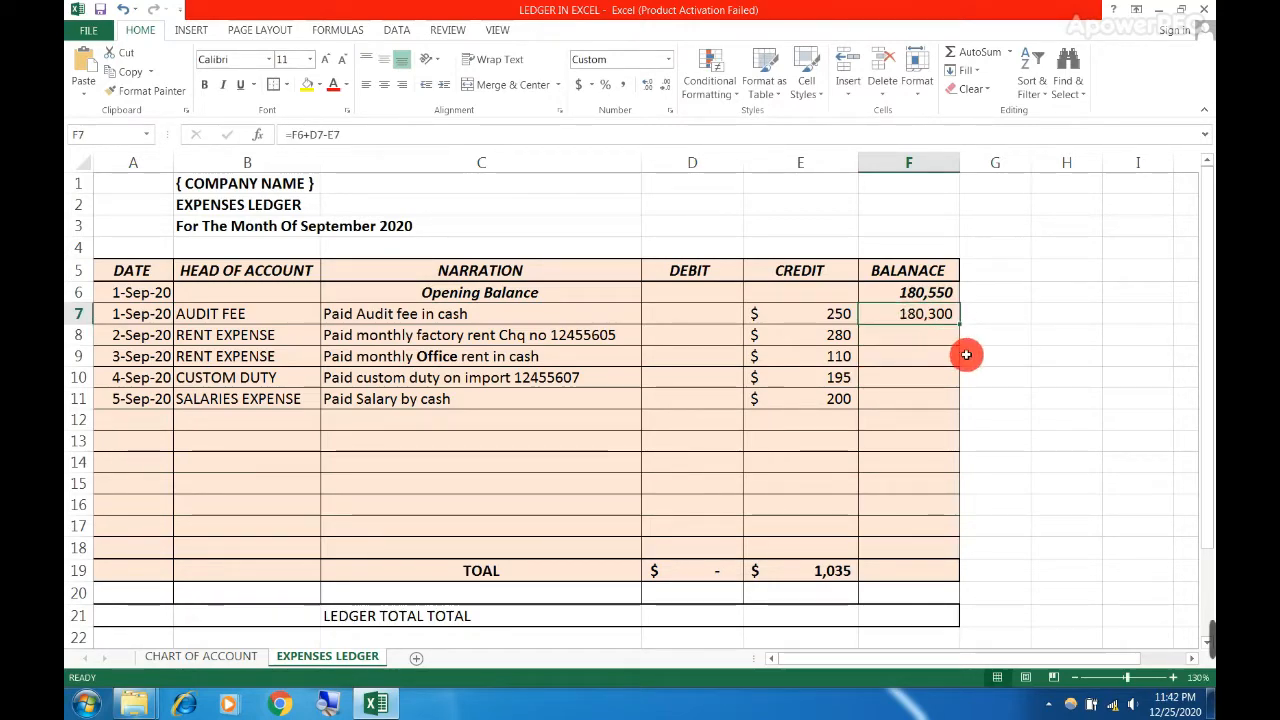
left_click(908, 337)
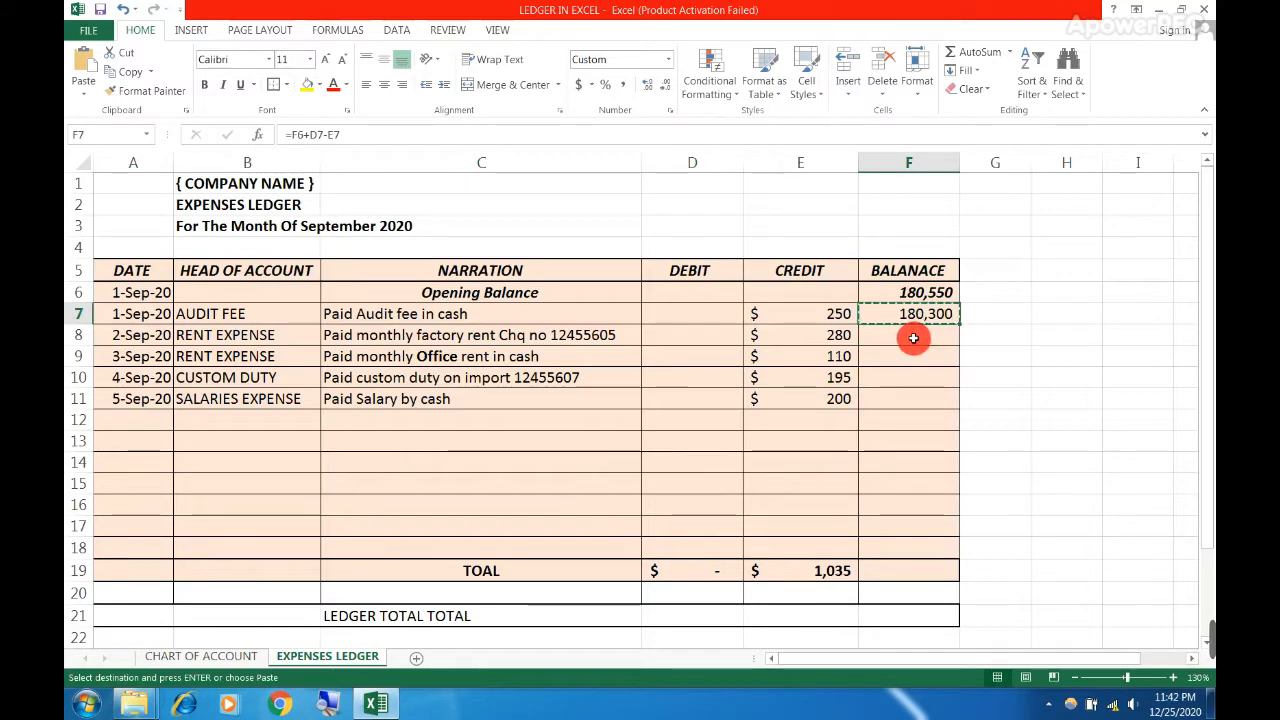
left_click_drag(914, 358, 914, 398)
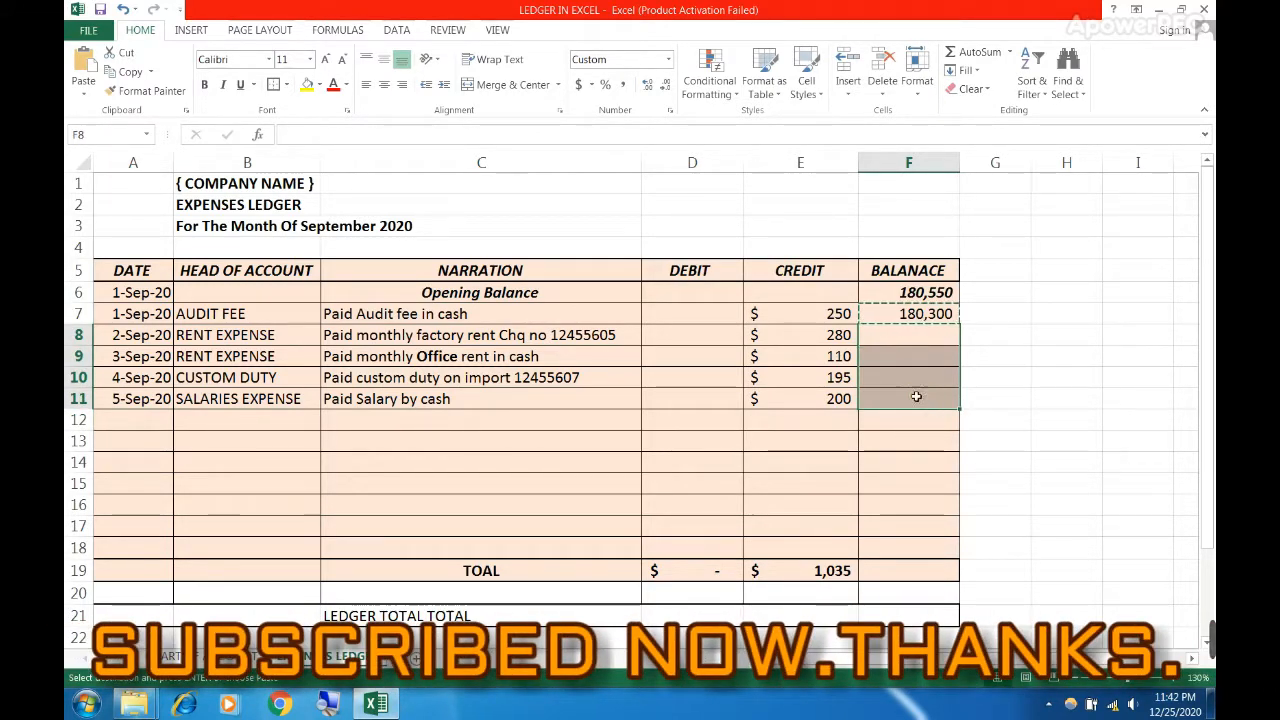
key("ctrl+v")
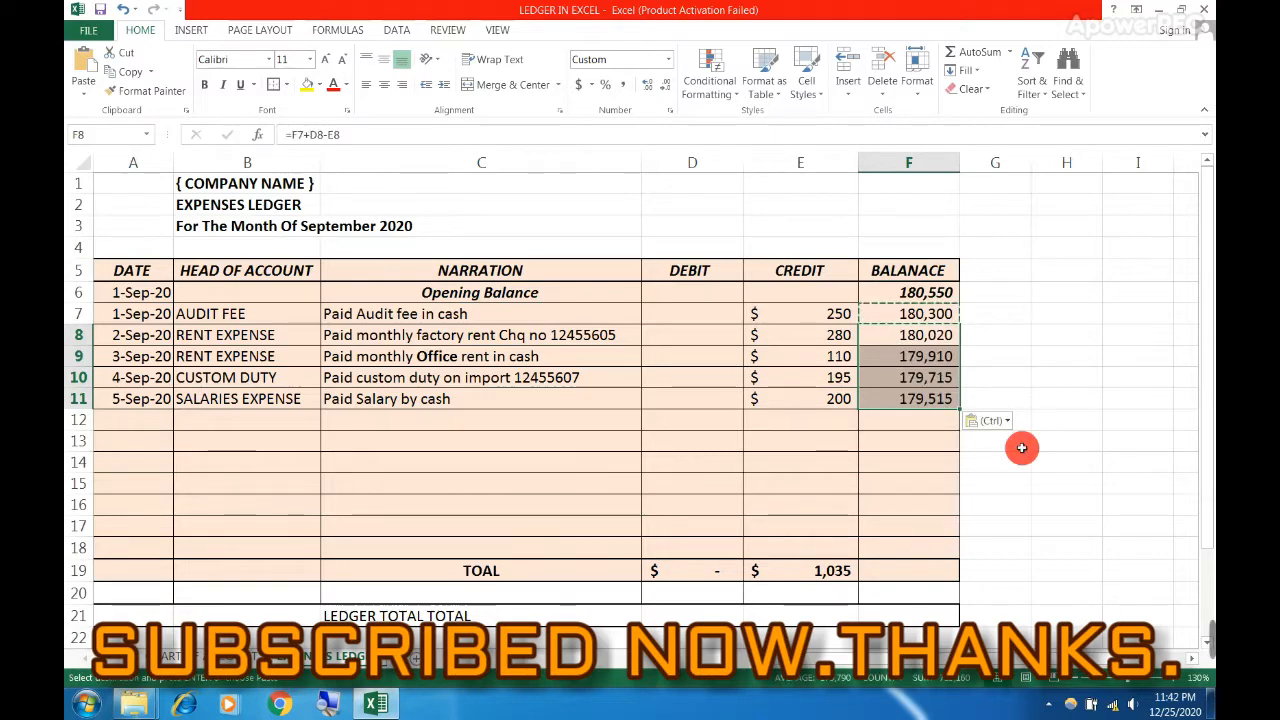
left_click(992, 385)
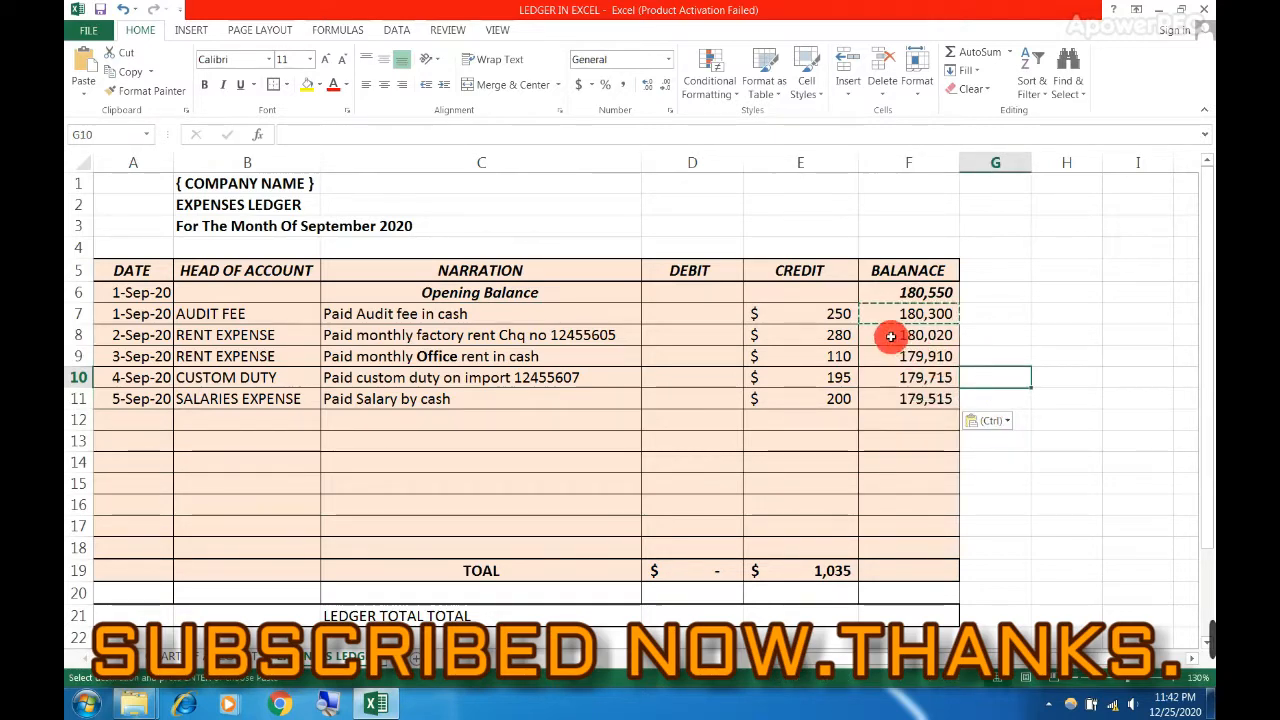
left_click(893, 312)
key("shift+Down")
key("shift+Down")
key("shift+Down")
key("shift+Down")
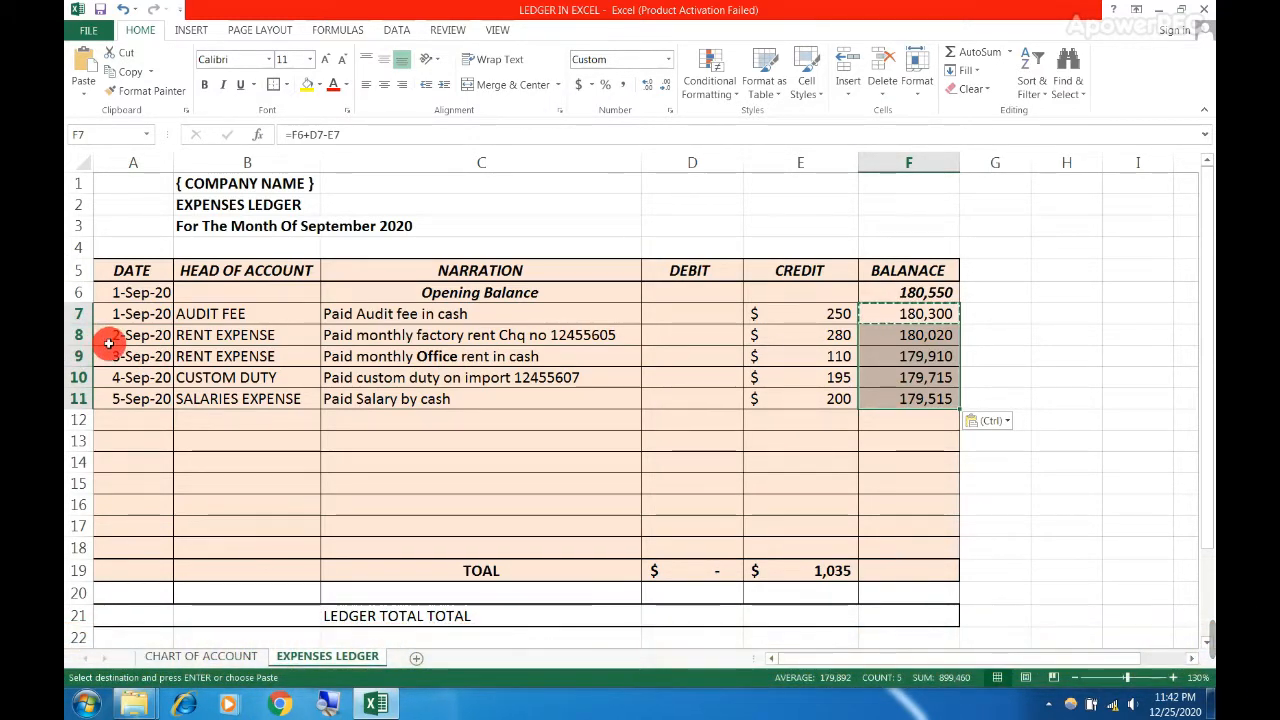
- Review the account heads offered in the drop-down list of cell B9, the office rent entry
left_click(190, 357)
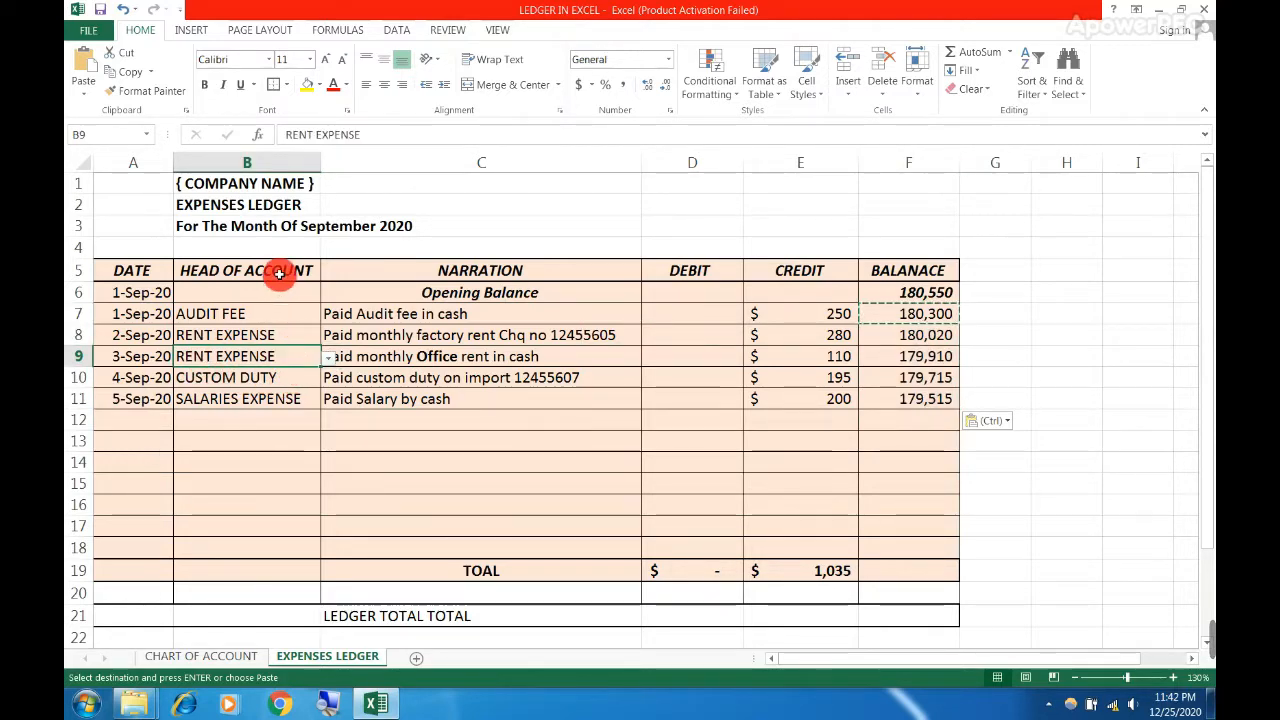
left_click(327, 358)
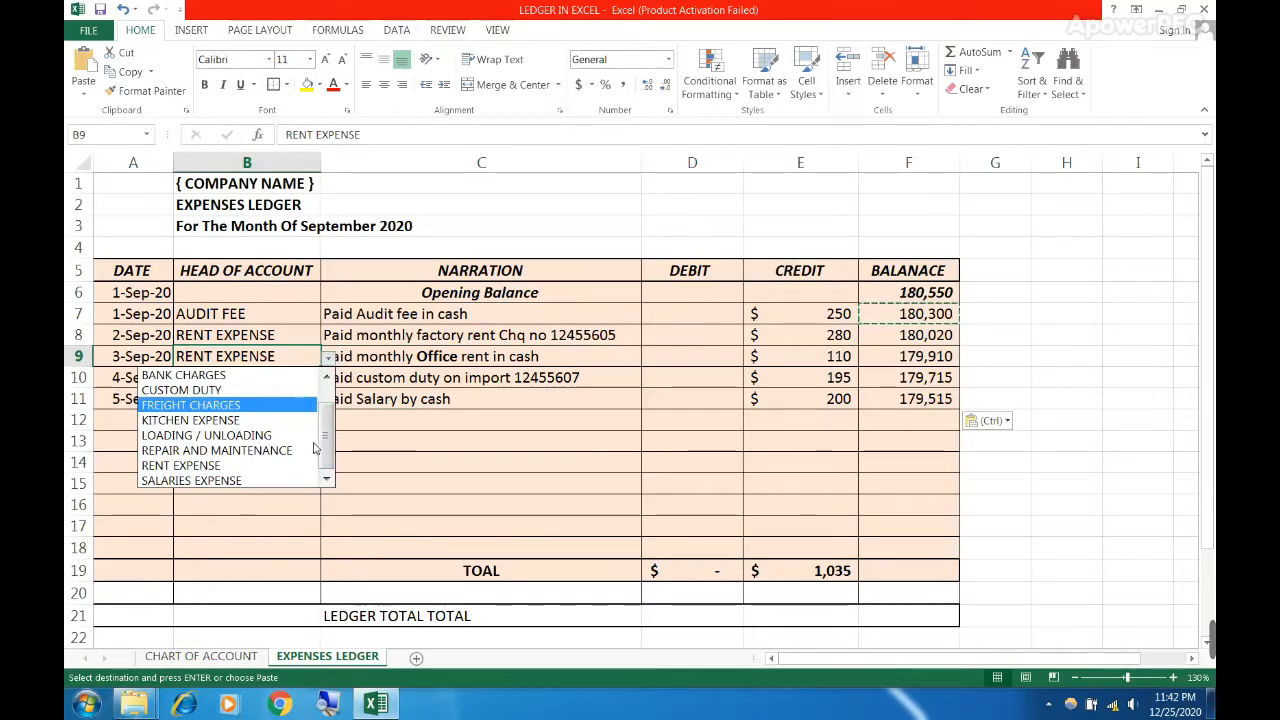
left_click_drag(290, 450, 344, 437)
- Start a data validation rule for the empty head of account cell B12 and set its allowed values to List
left_click(273, 411)
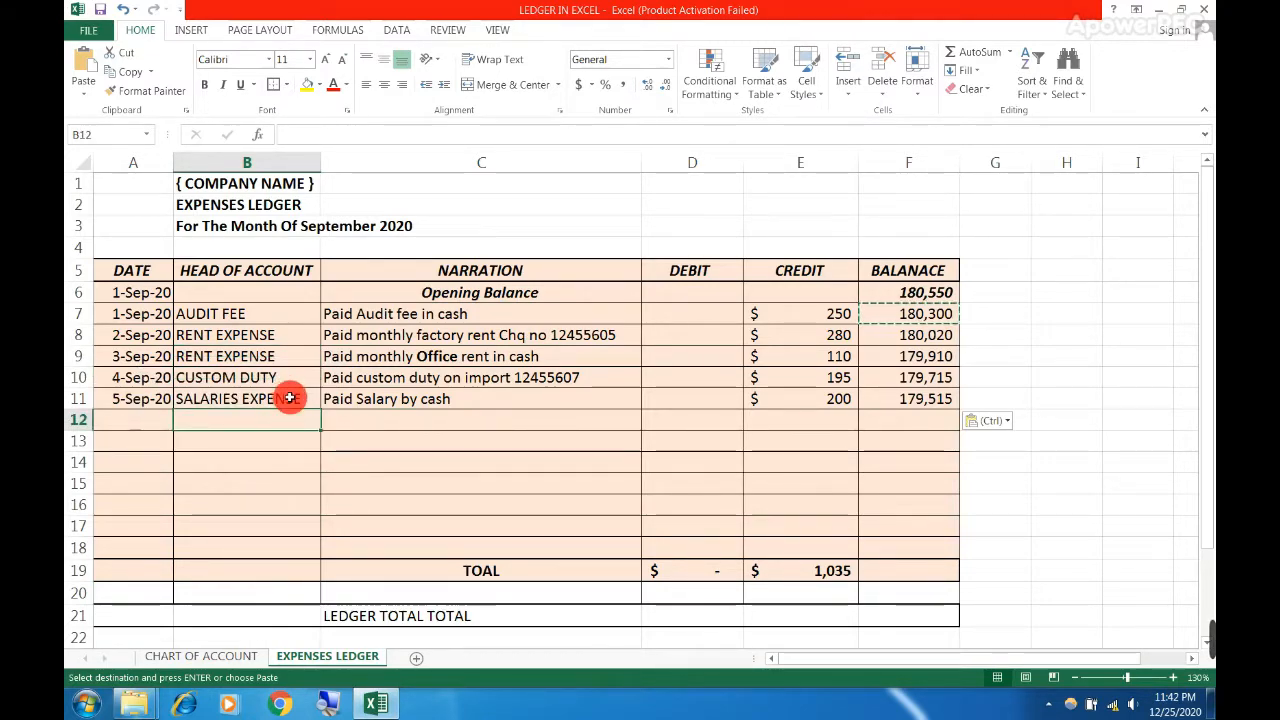
left_click(400, 29)
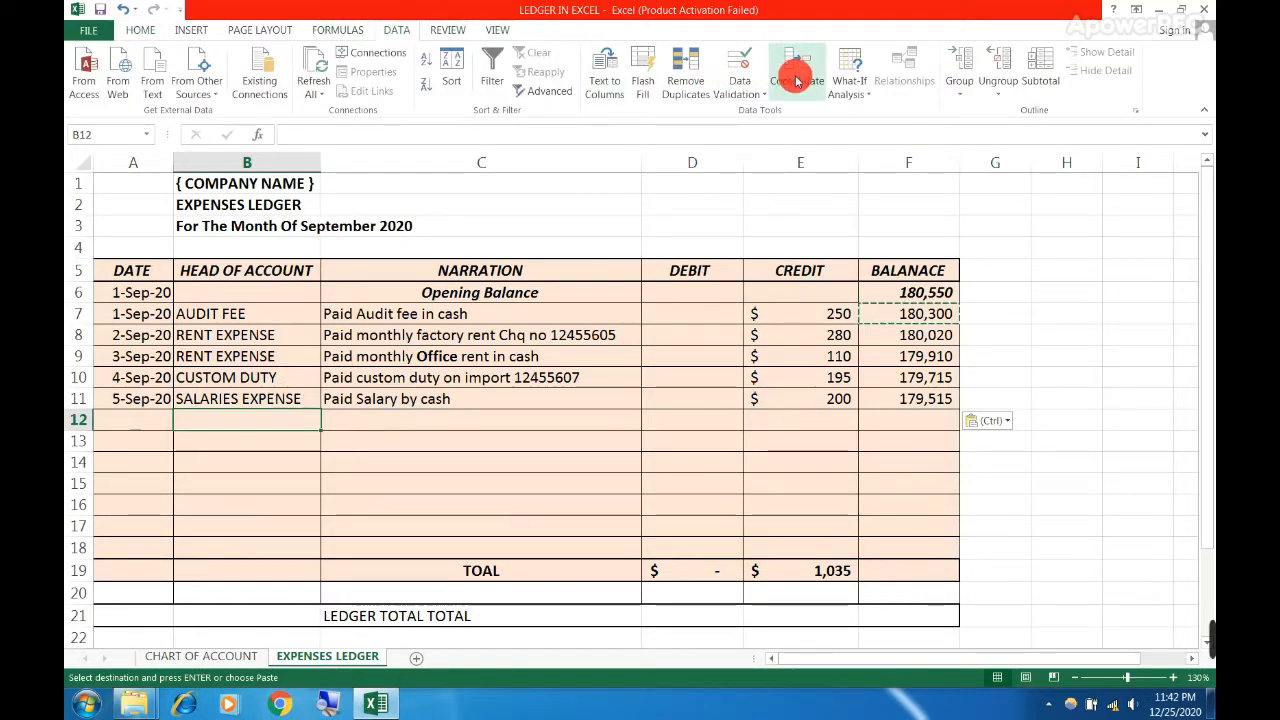
left_click(760, 94)
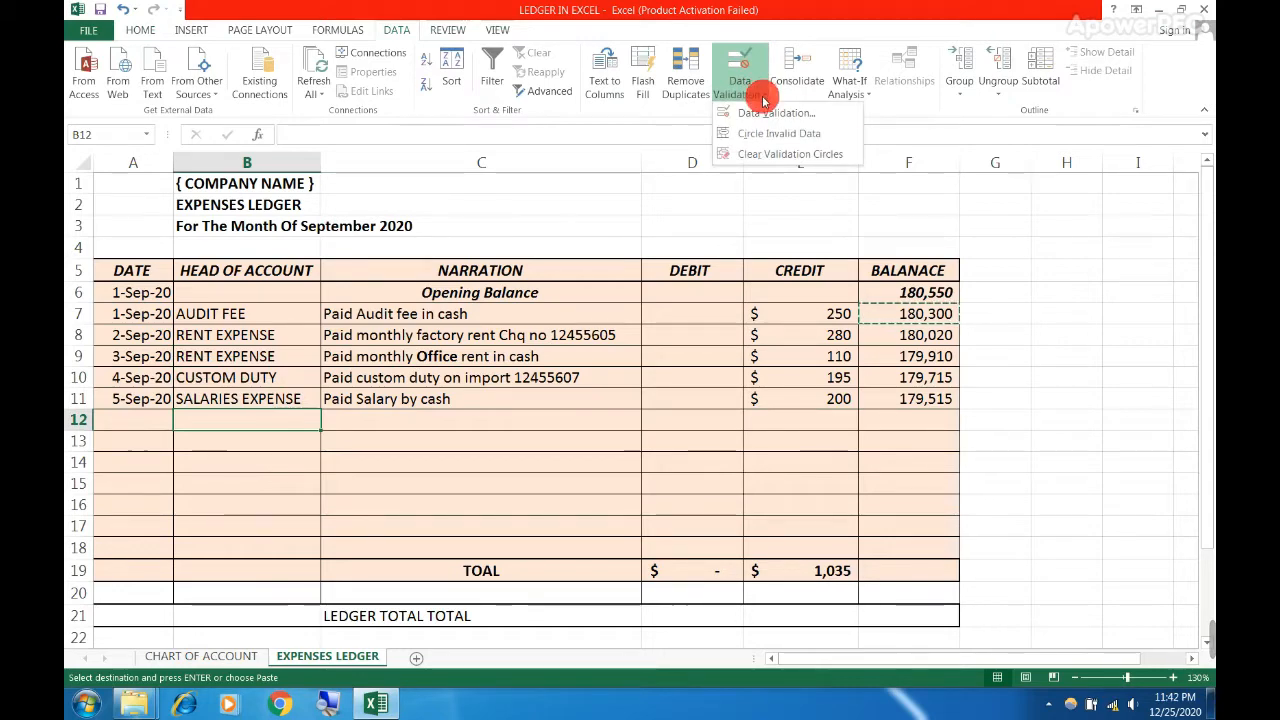
left_click(776, 114)
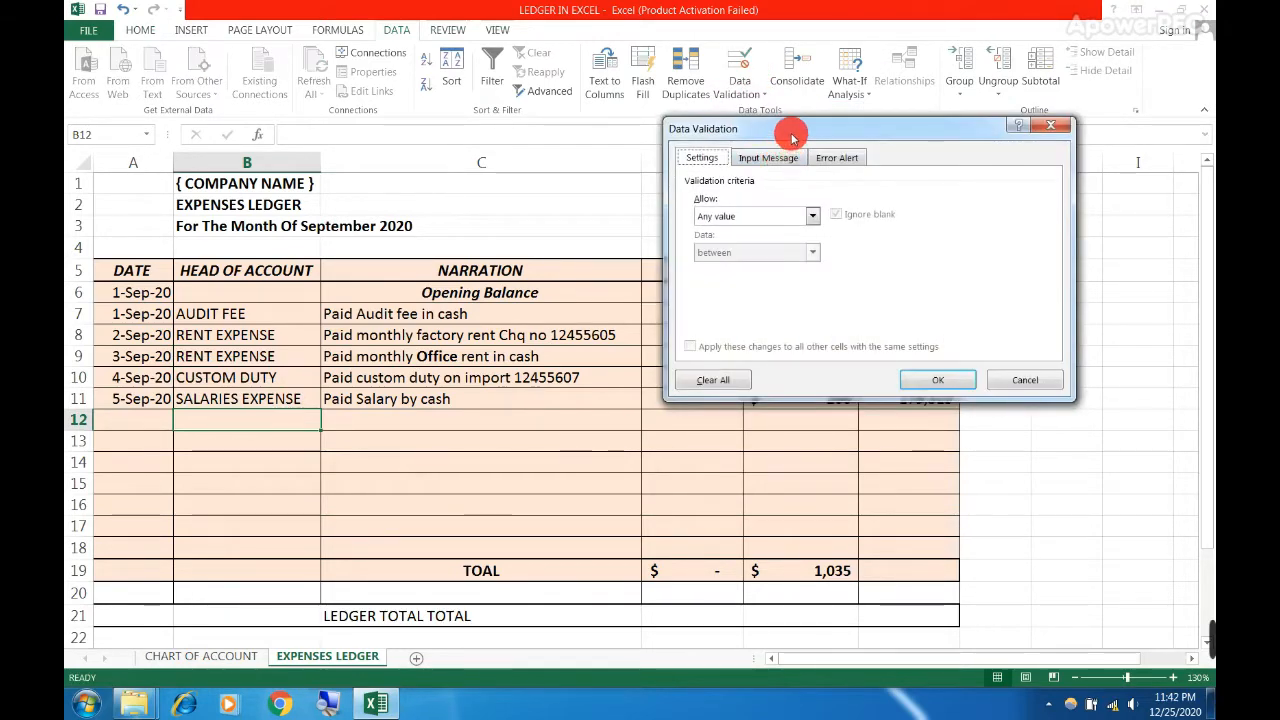
left_click_drag(792, 137, 851, 217)
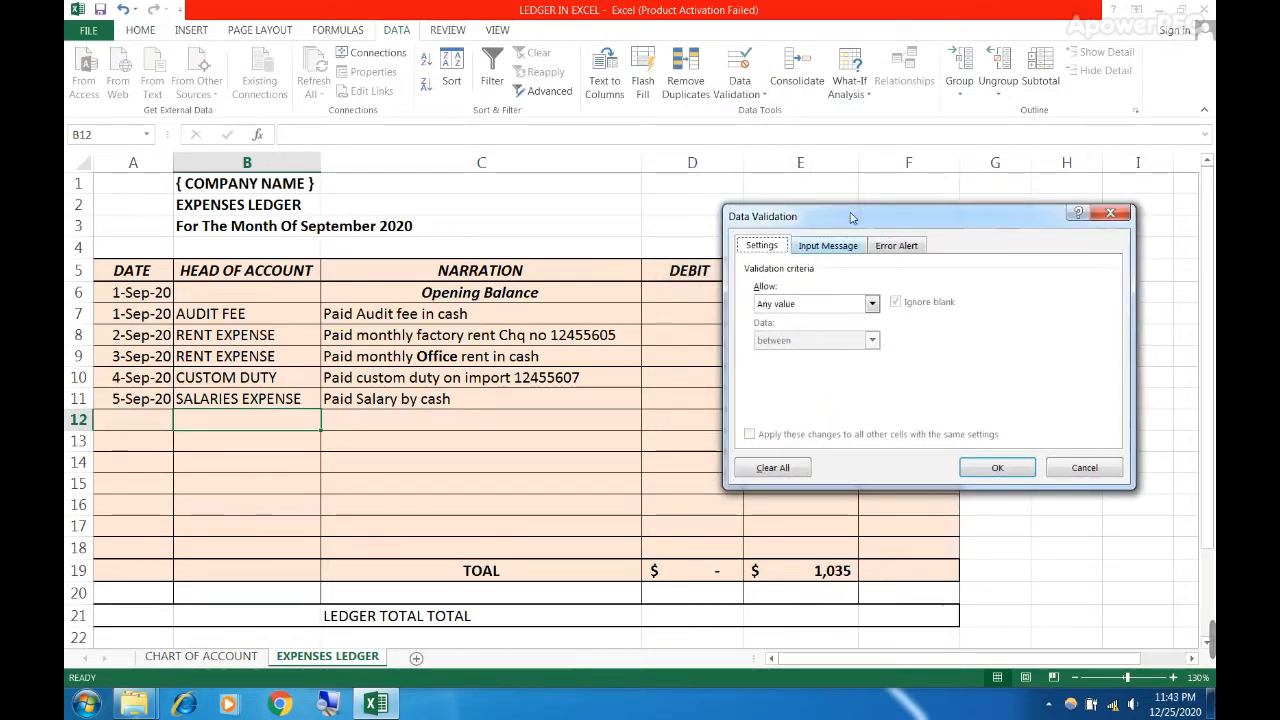
left_click(872, 304)
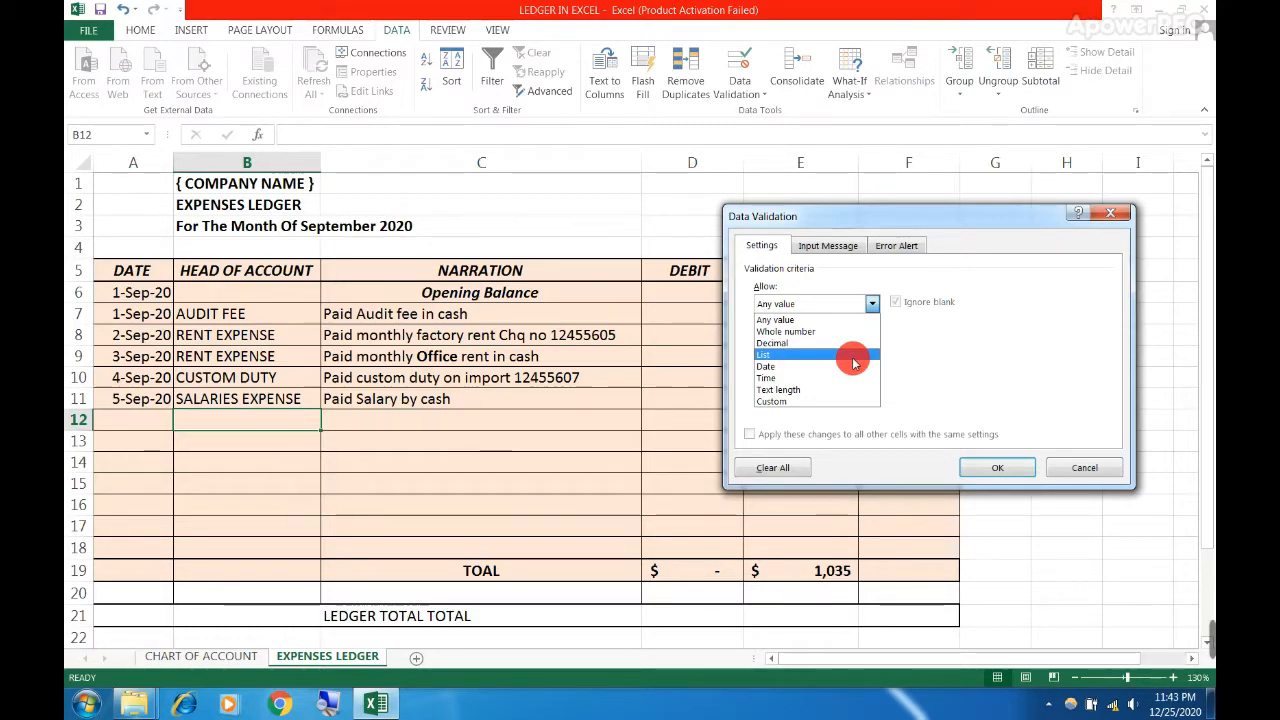
left_click(855, 356)
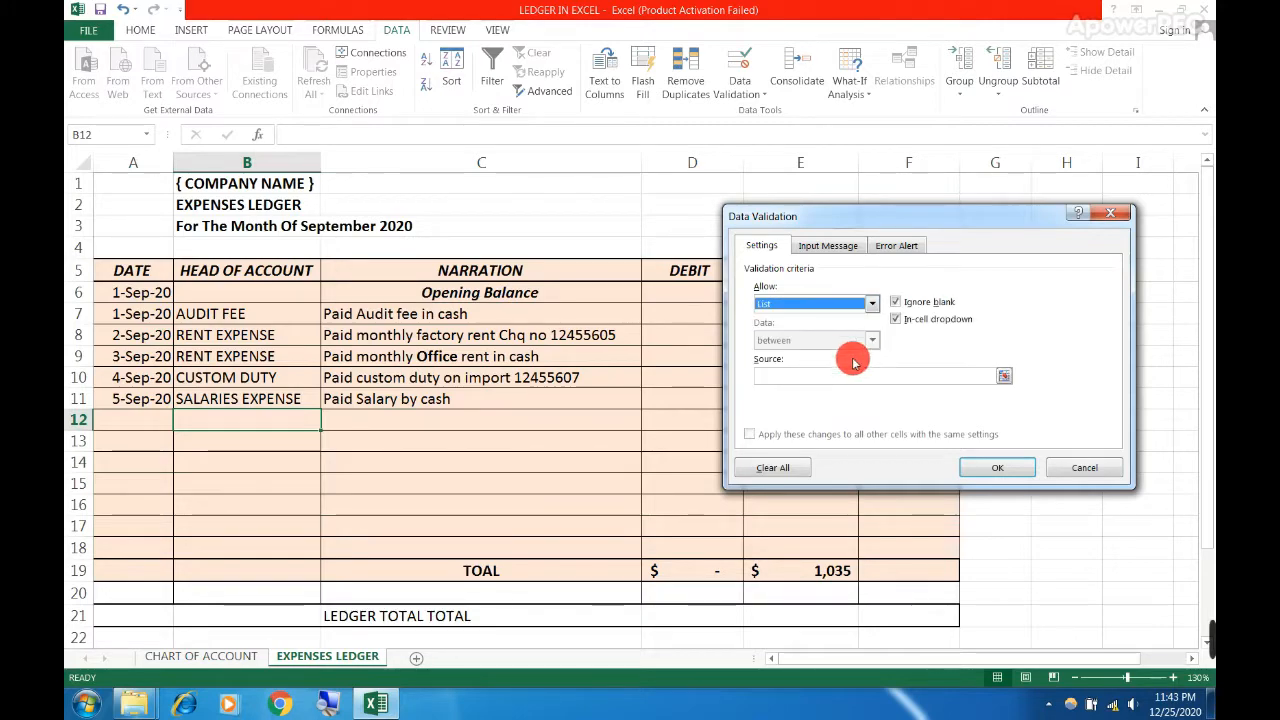
- Set the validation list's source to the account heads in ='CHART OF ACCOUNT'!$B$6:$B$15 and apply the rule to B12
left_click(1008, 374)
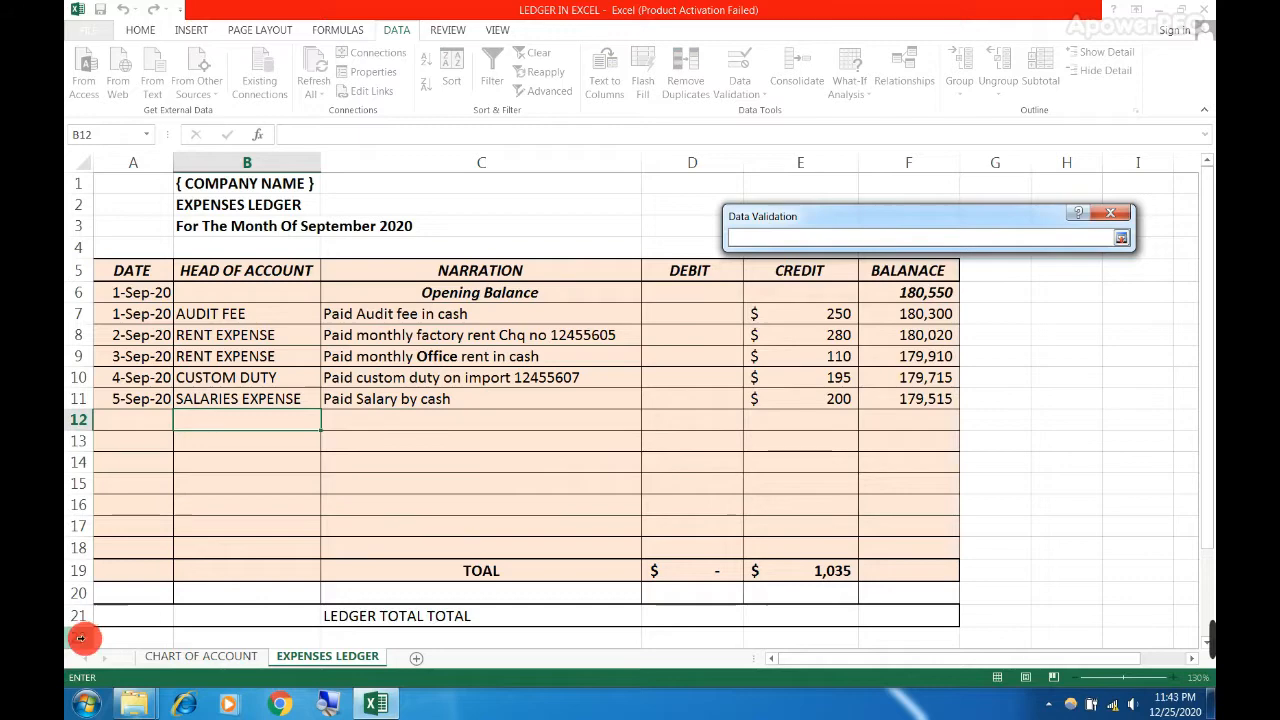
left_click(165, 659)
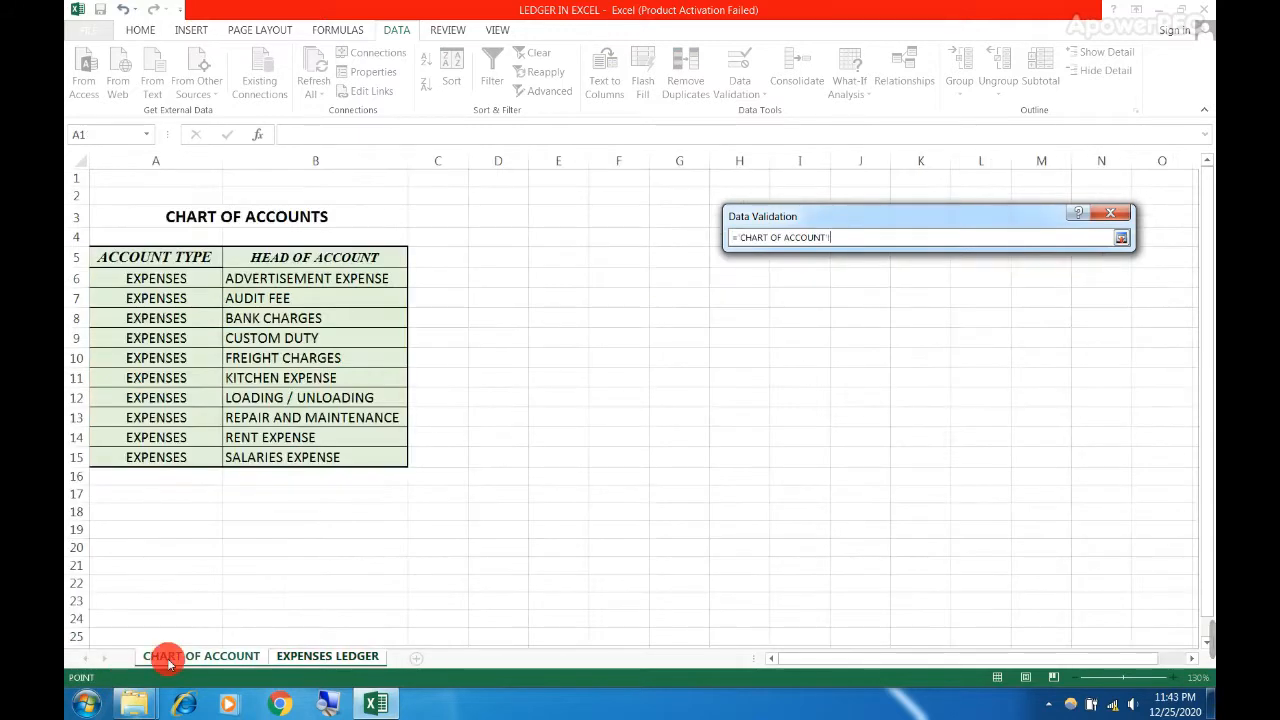
left_click_drag(282, 278, 283, 454)
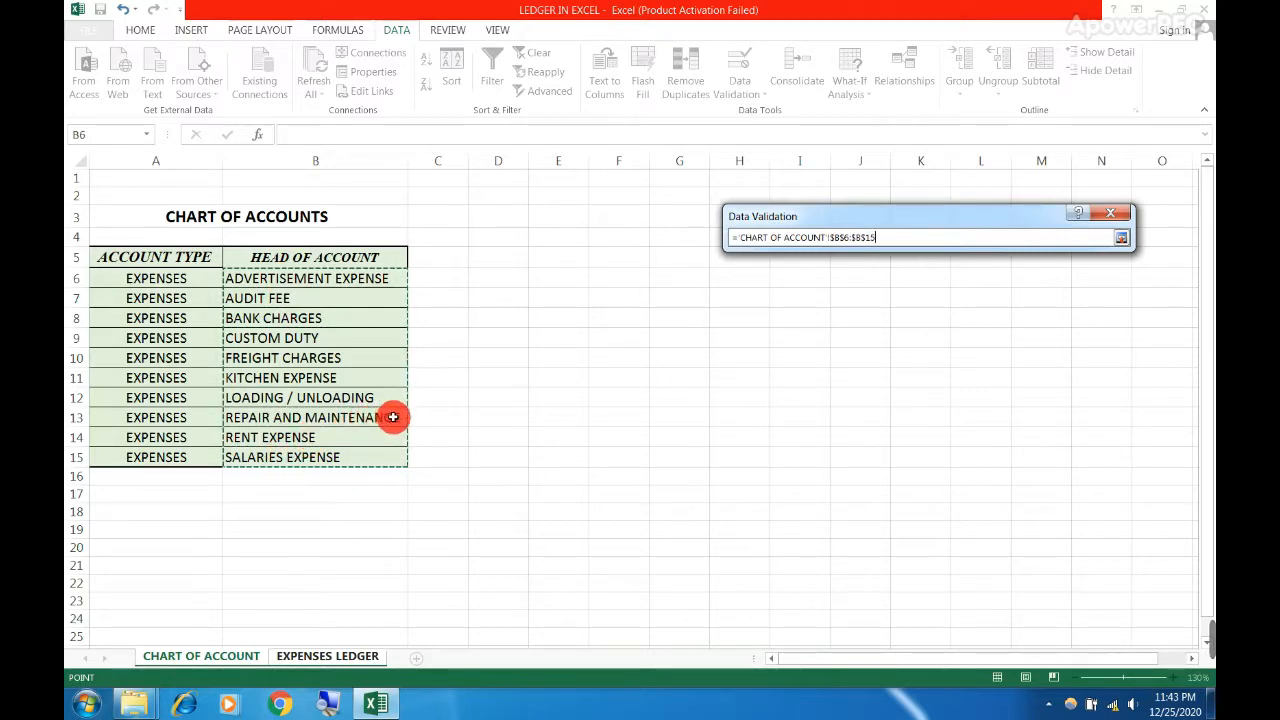
key("Return")
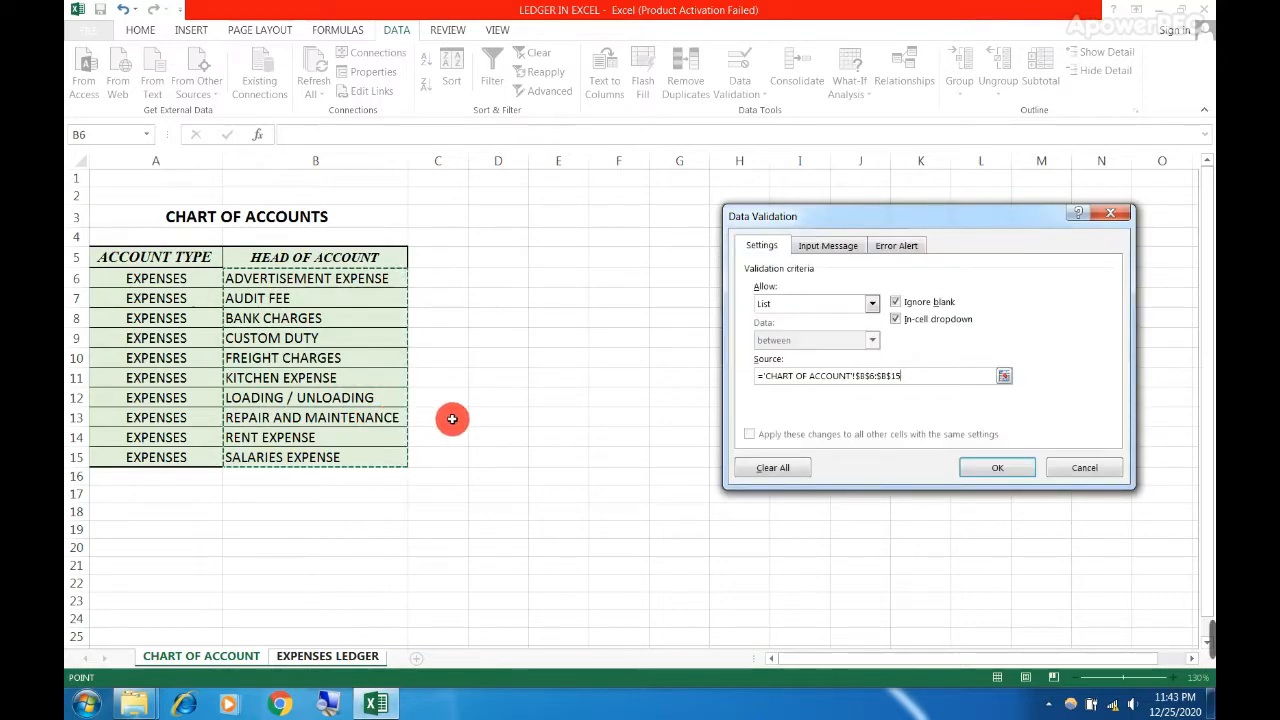
key("Return")
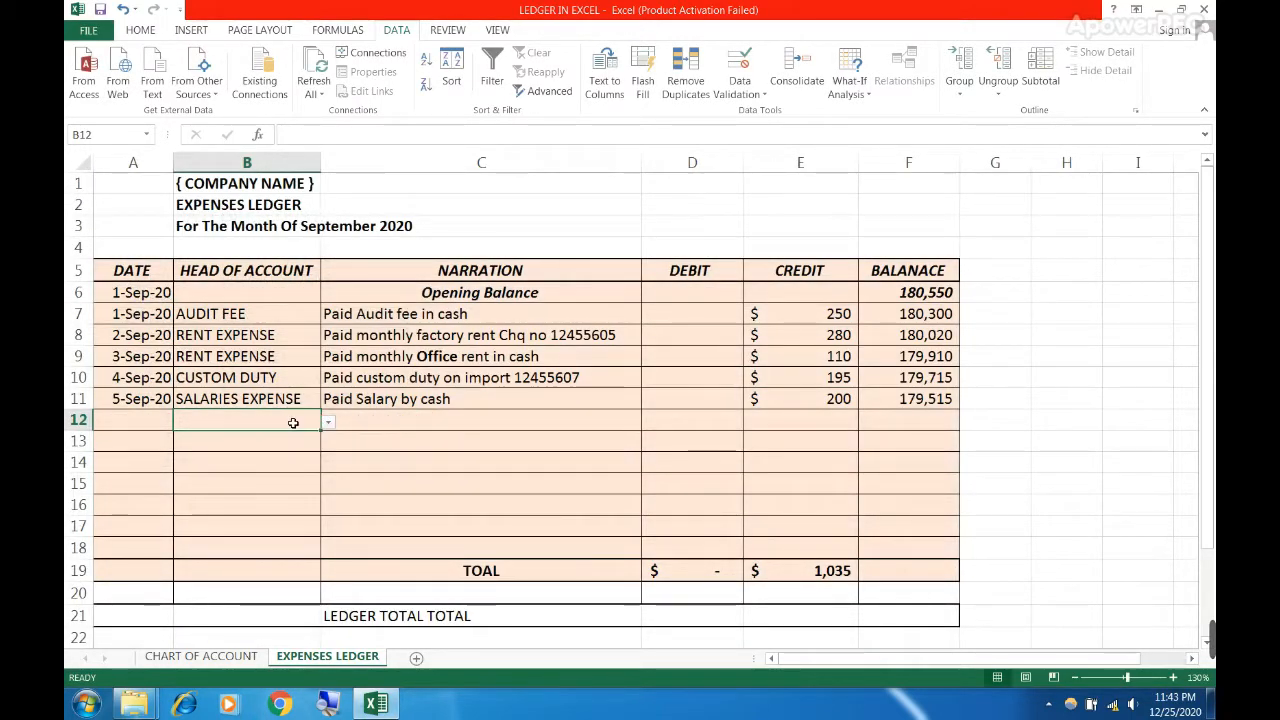
- Look through the account heads in cell B12's drop-down list from first to last without choosing one
left_click(328, 422)
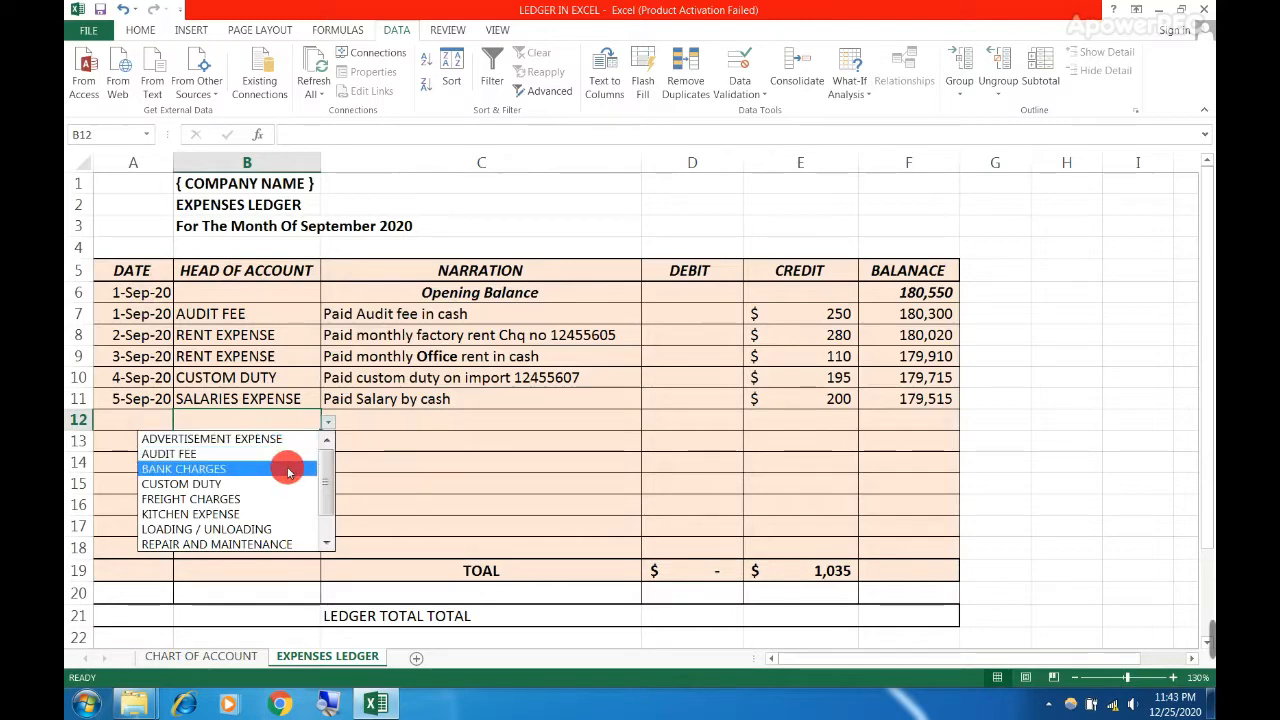
scroll(318, 470, "down", 1)
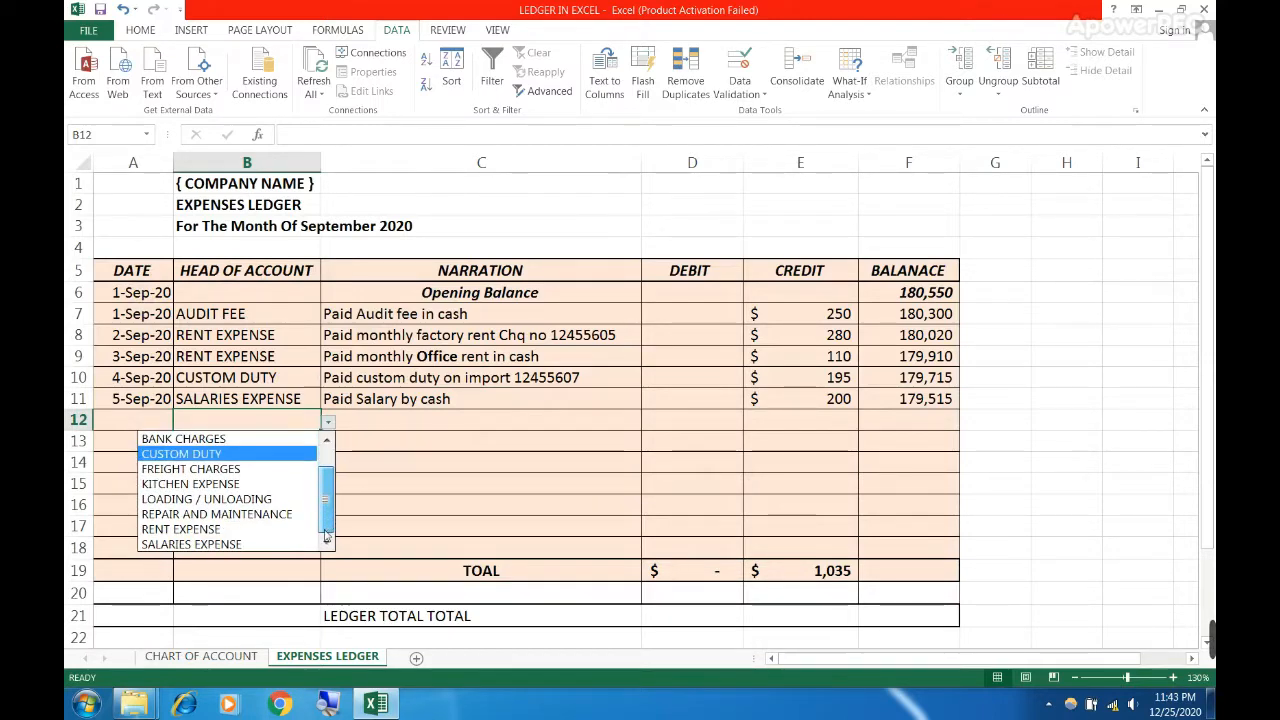
scroll(318, 470, "up", 1)
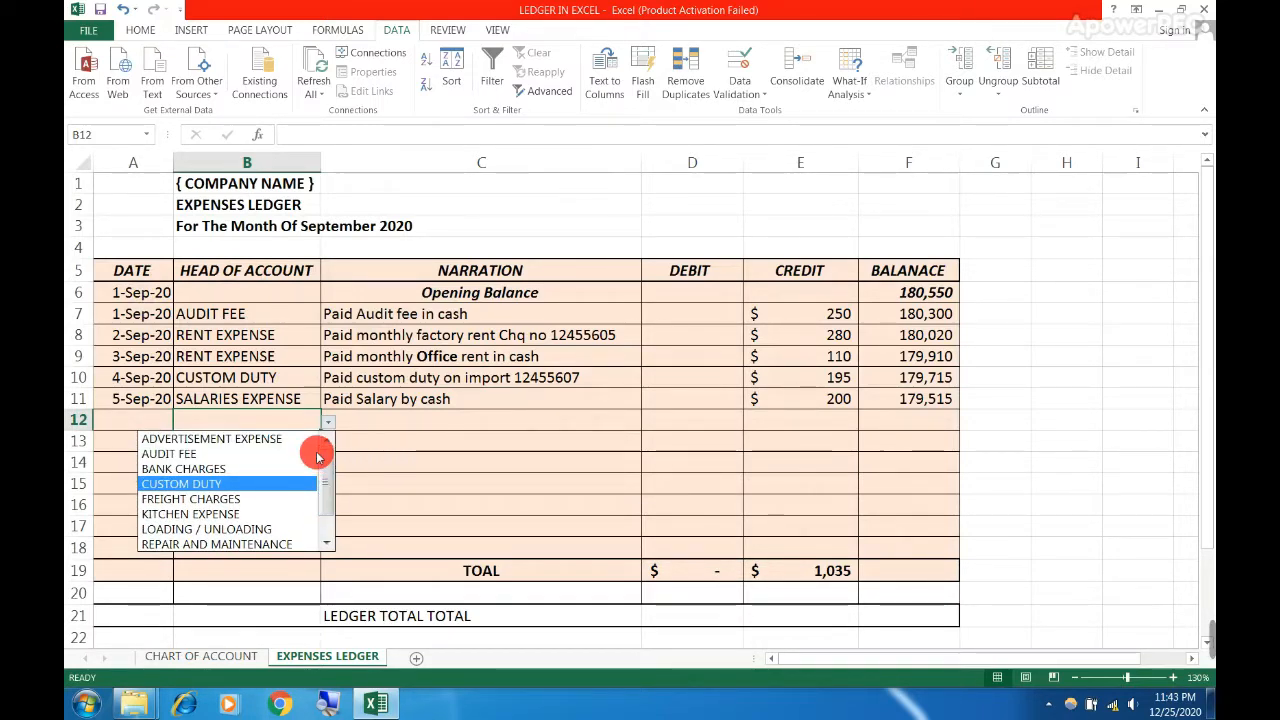
left_click(320, 427)
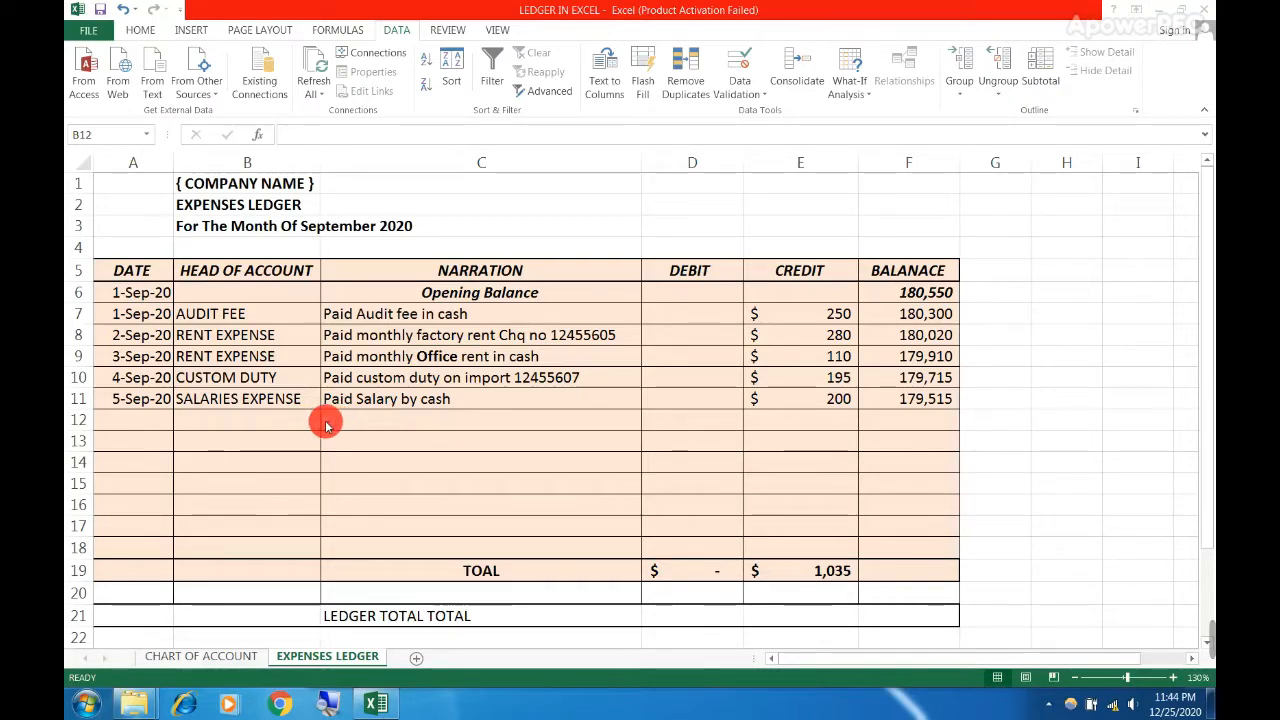
left_click(316, 422)
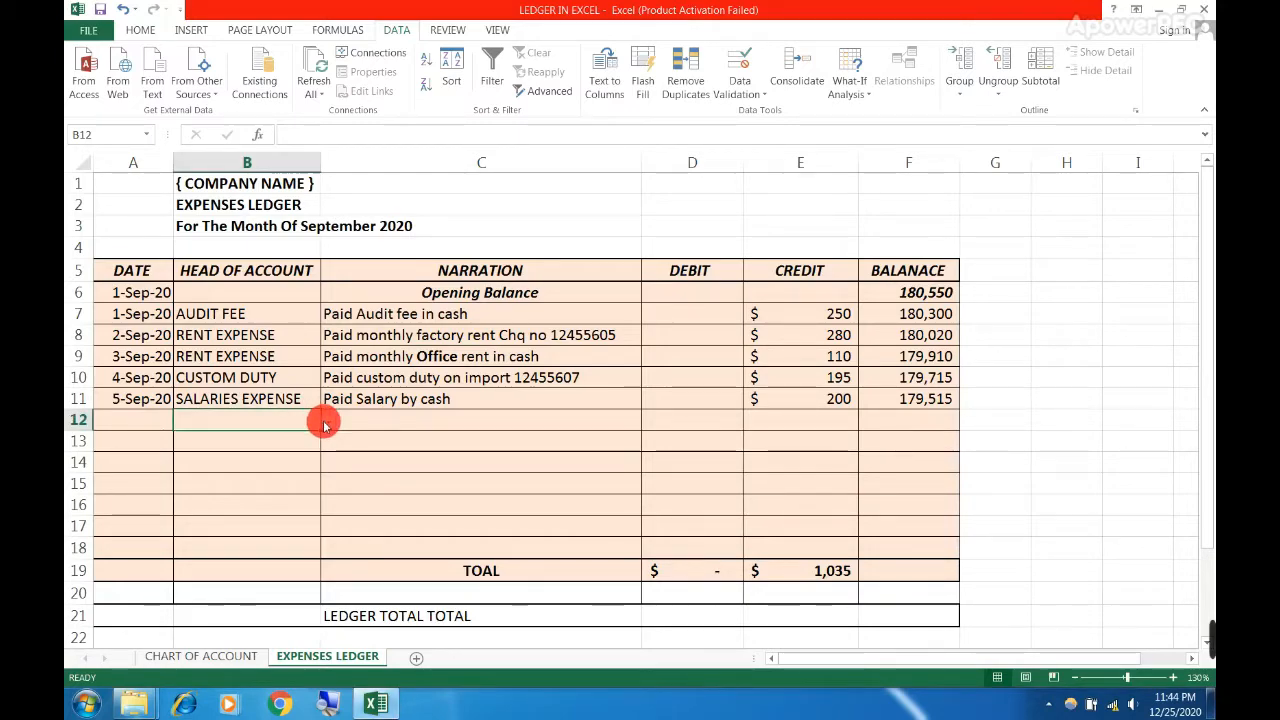
- Try to enter "cash account" as the head of account in B12 to test the validation, and discard the entry
left_click(287, 417)
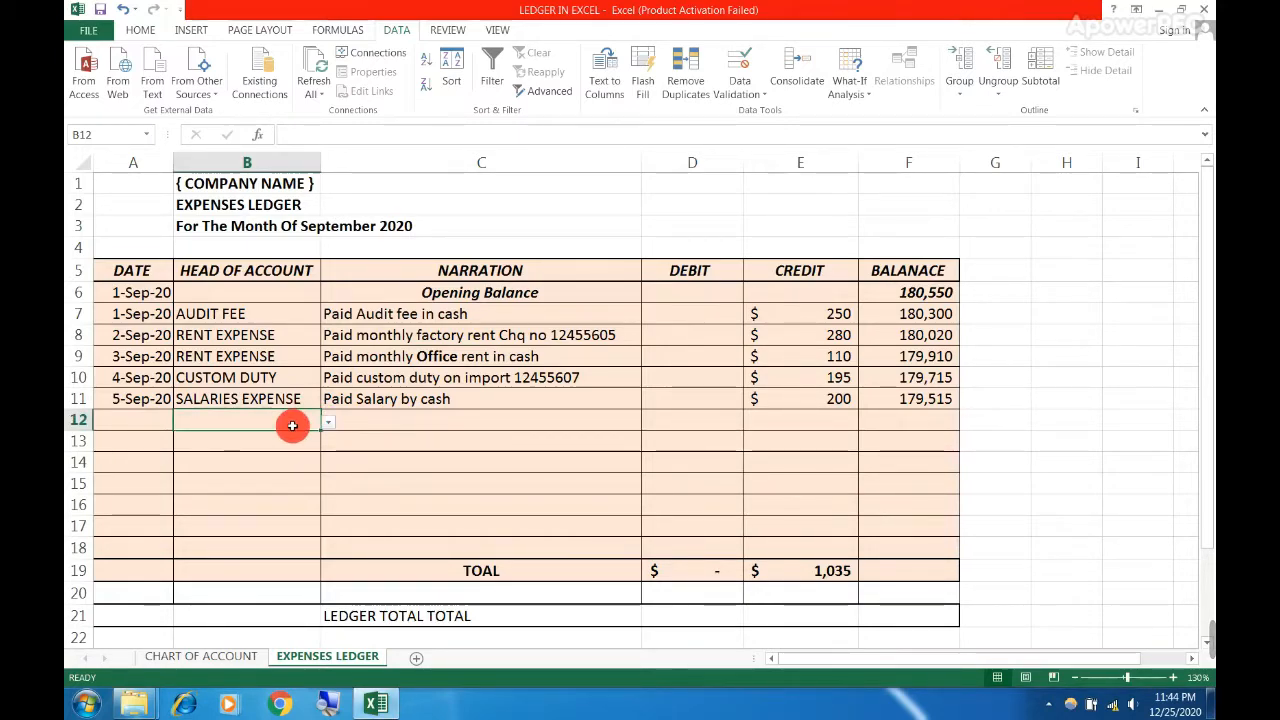
type("cash account")
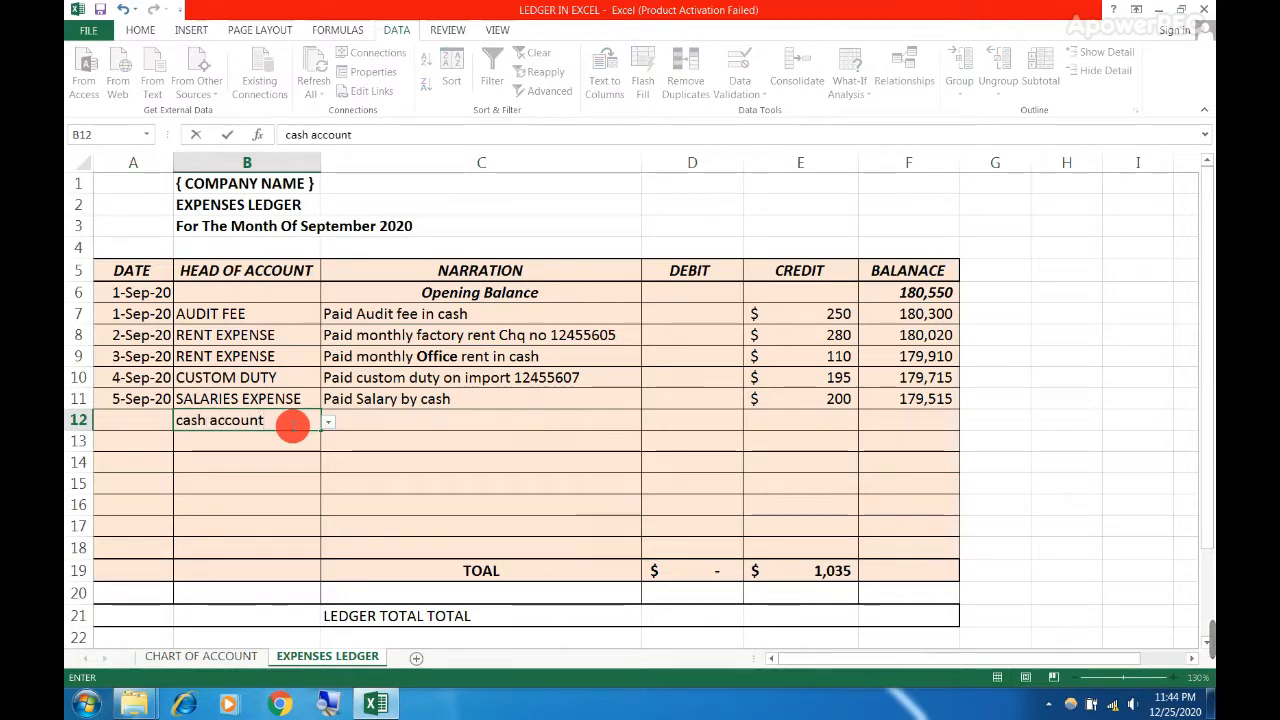
key("Return")
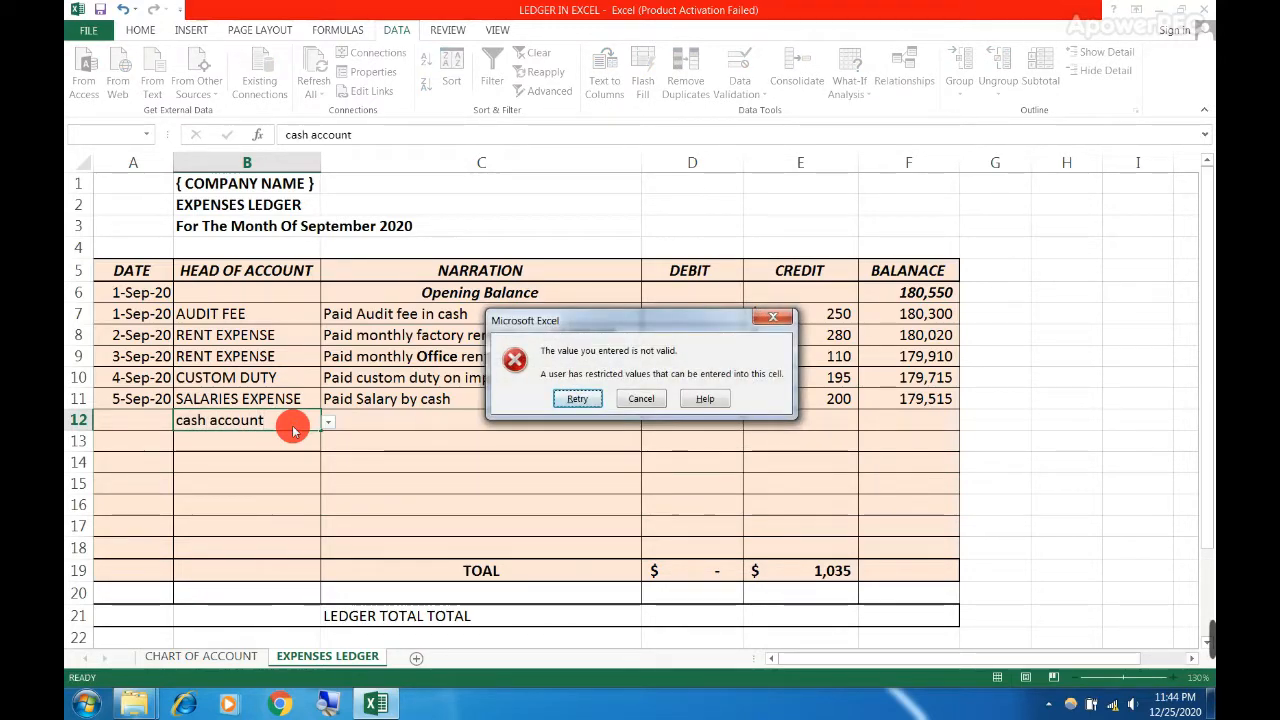
left_click(564, 398)
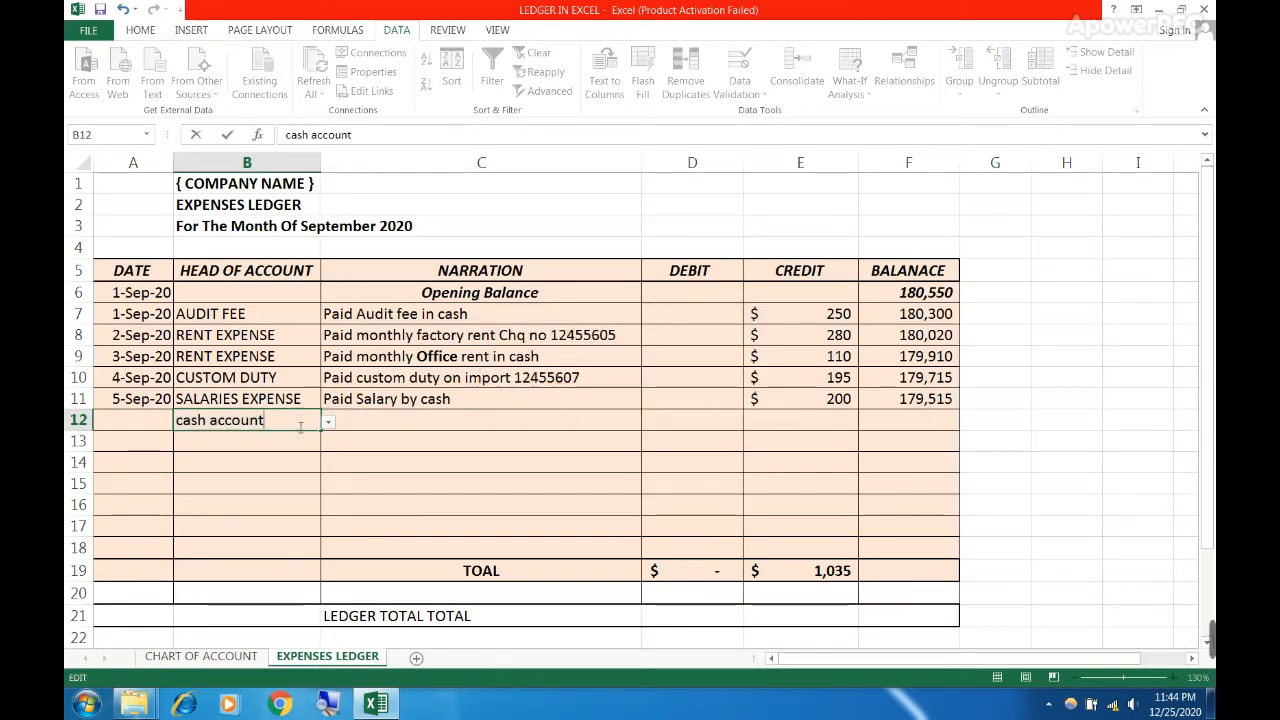
key("Return")
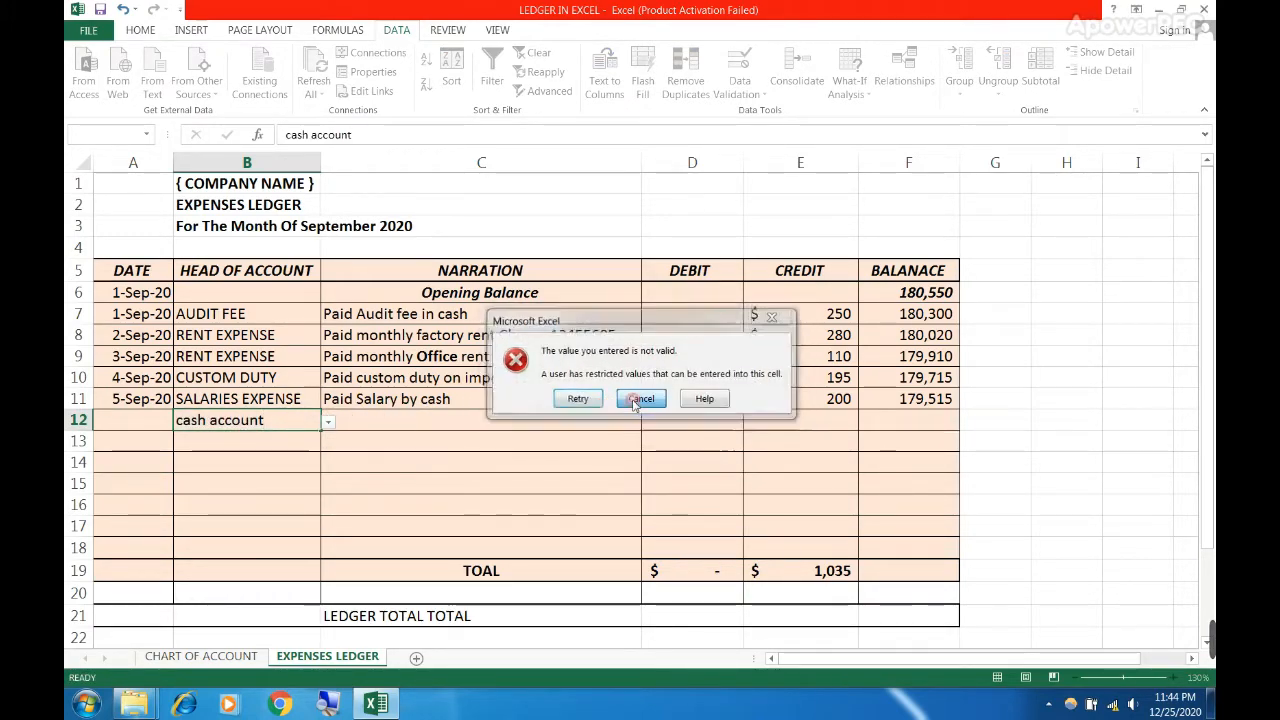
left_click(640, 398)
left_click(259, 455)
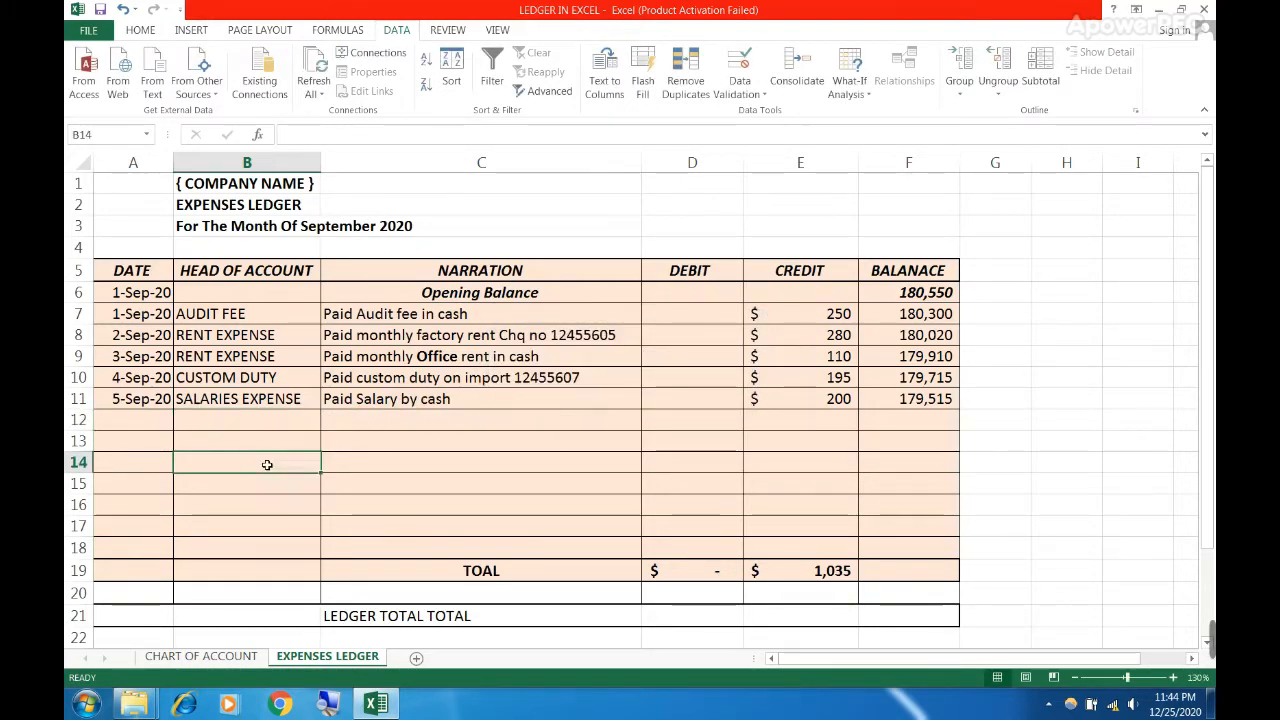
left_click(272, 420)
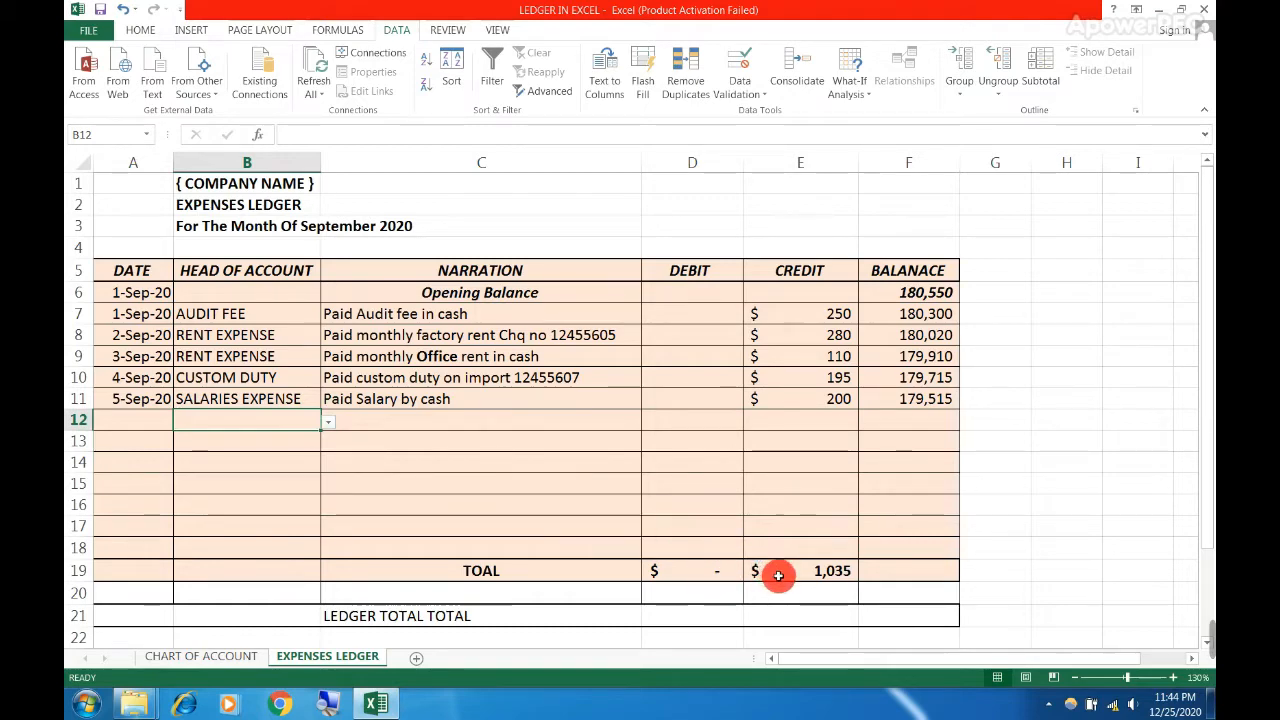
- Clear the existing debit and credit totals from cells D19:E19
left_click_drag(778, 575, 714, 572)
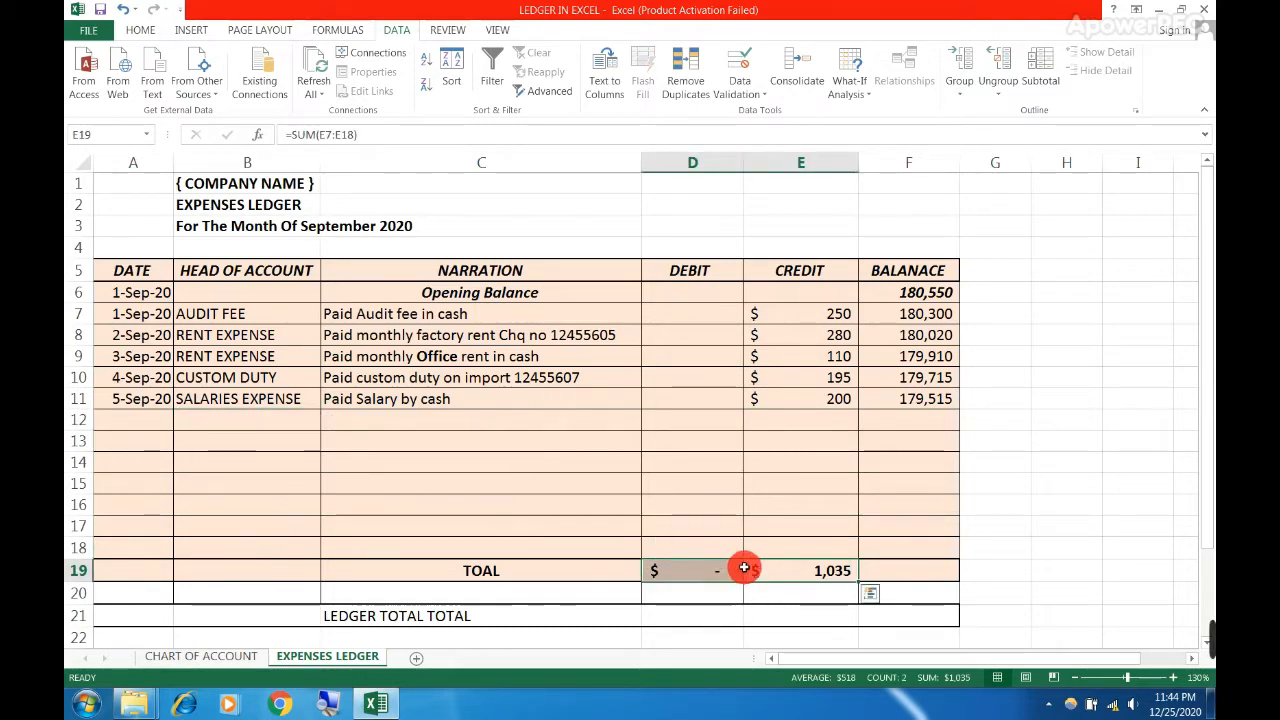
key("Delete")
left_click(803, 593)
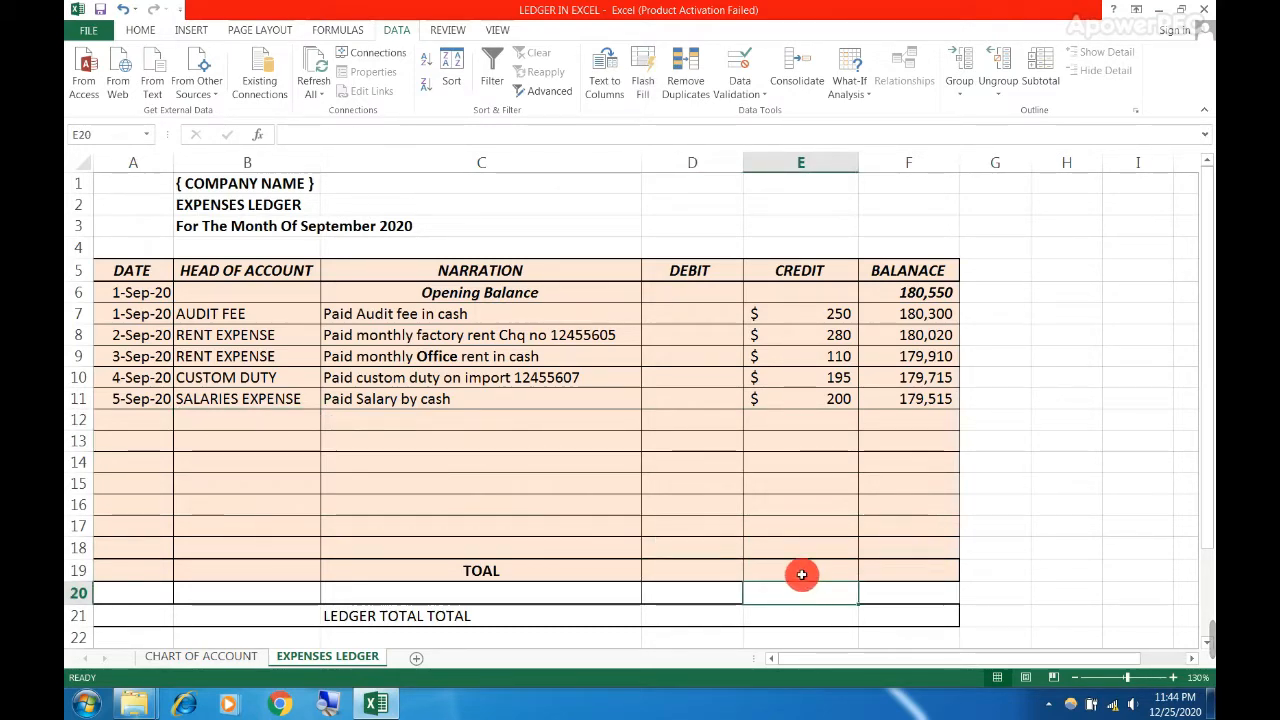
- Total the credit column in cell E19 with the AutoSum formula =SUM(E7:E18)
left_click(801, 574)
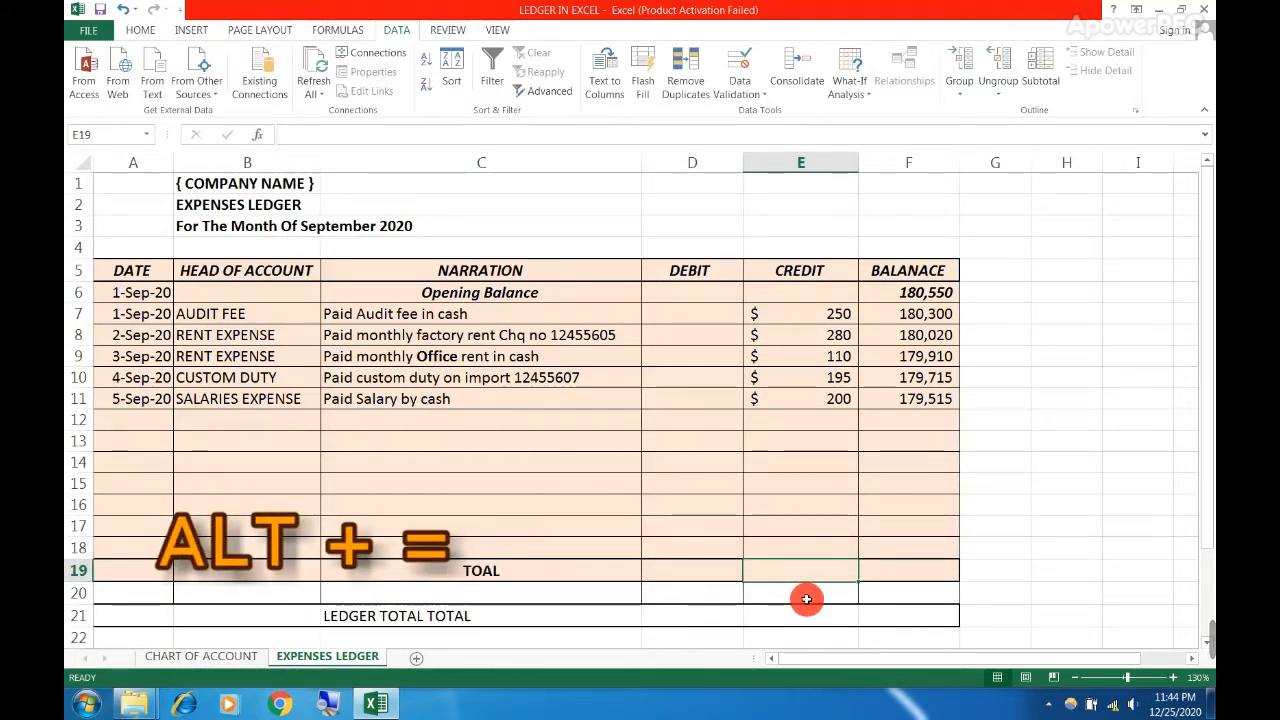
key("alt+equal")
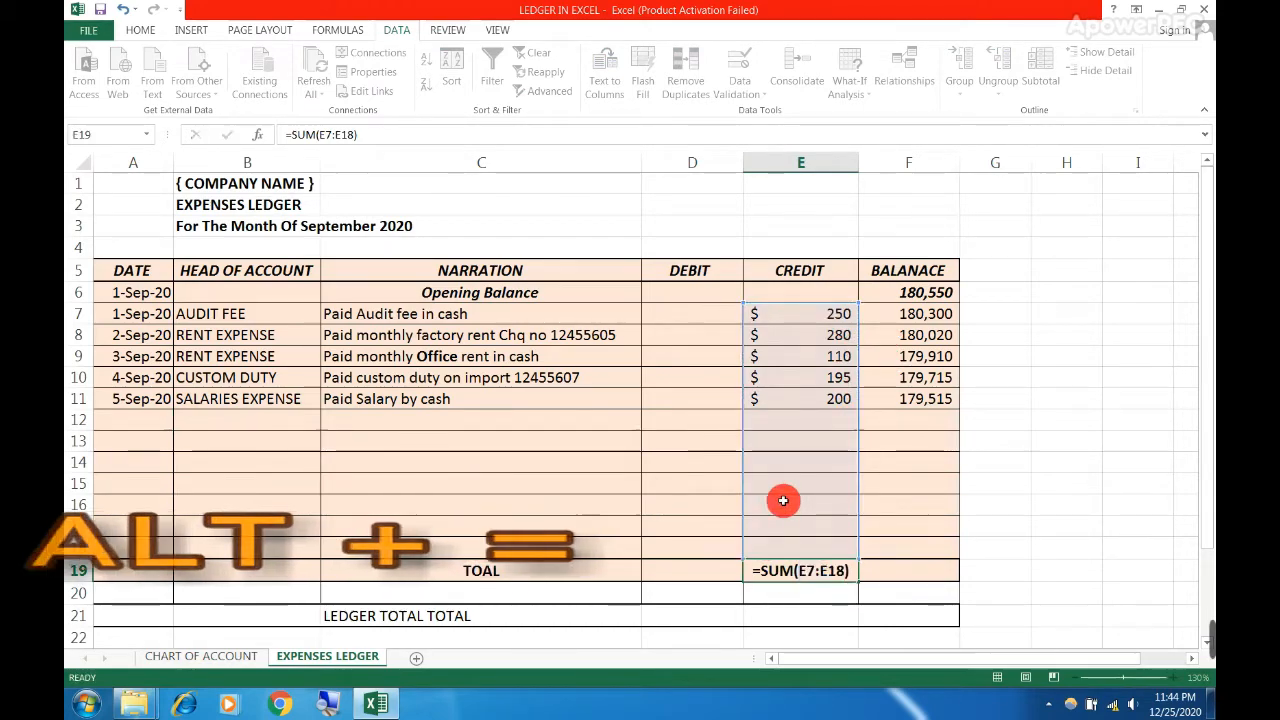
key("Return")
- Copy the credit total formula from E19 into D19 for the debit column and open D19's formula to check its range
left_click(822, 571)
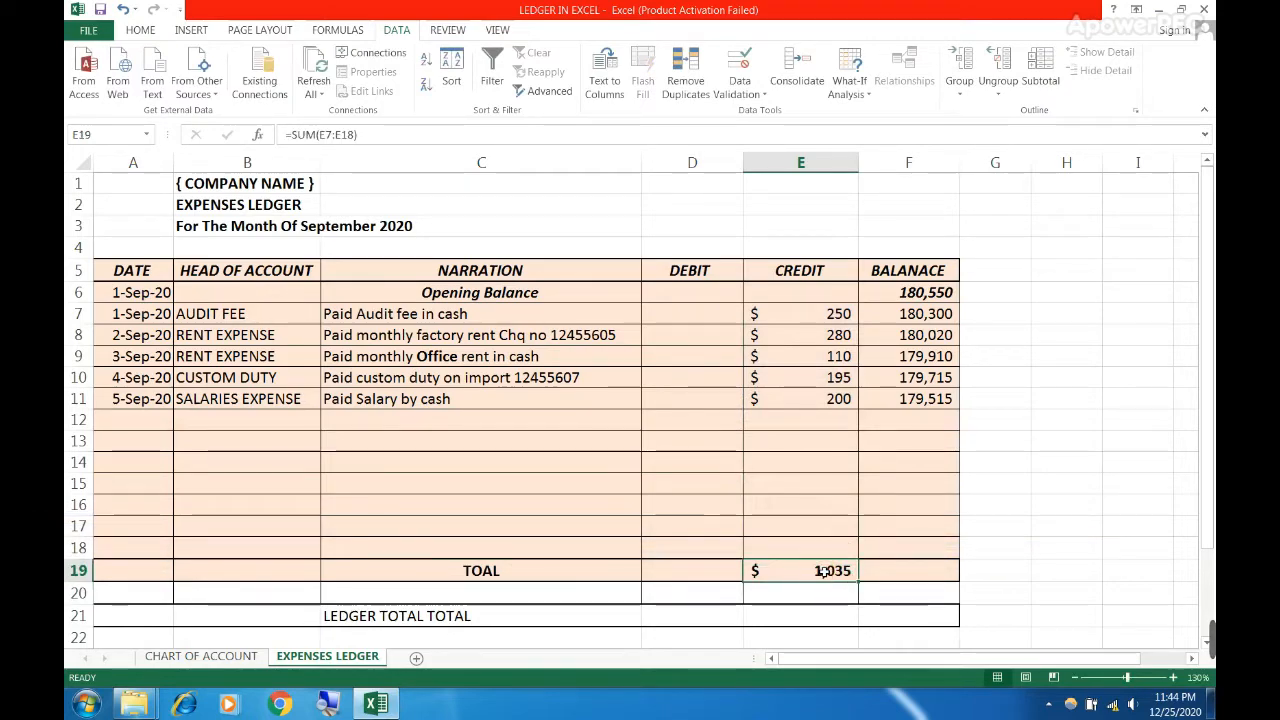
key("ctrl+c")
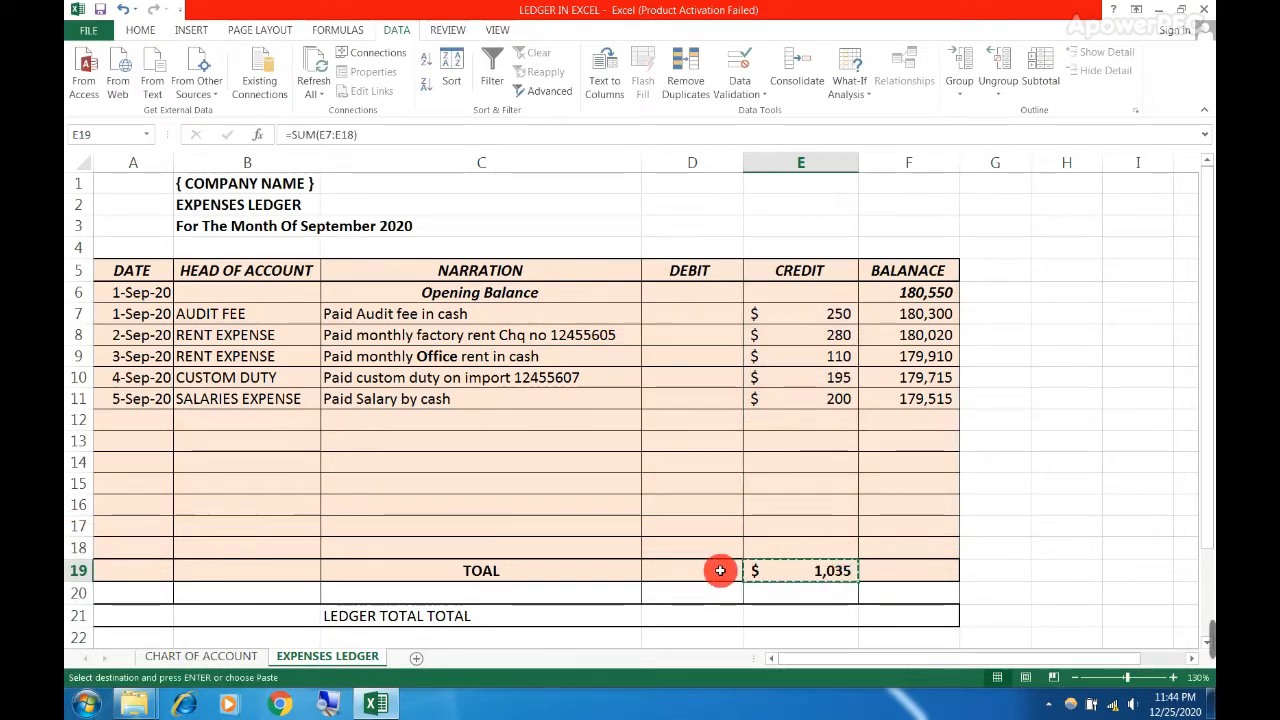
left_click(675, 566)
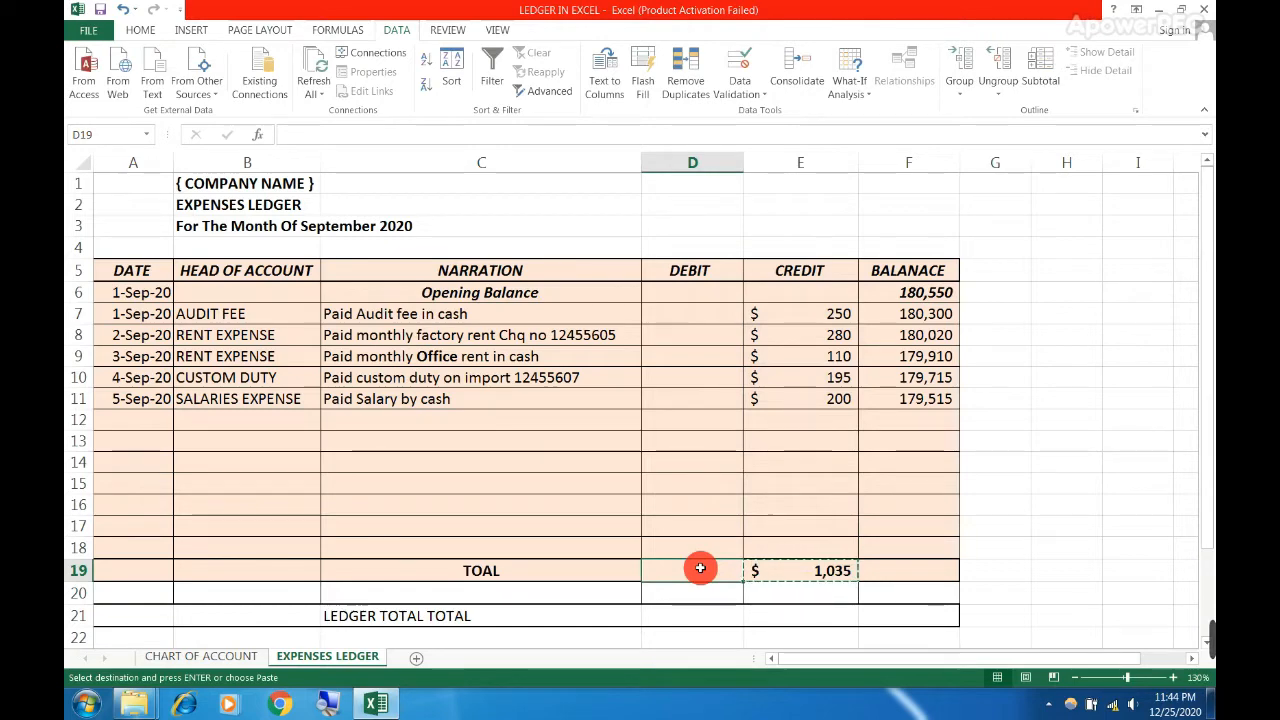
key("Return")
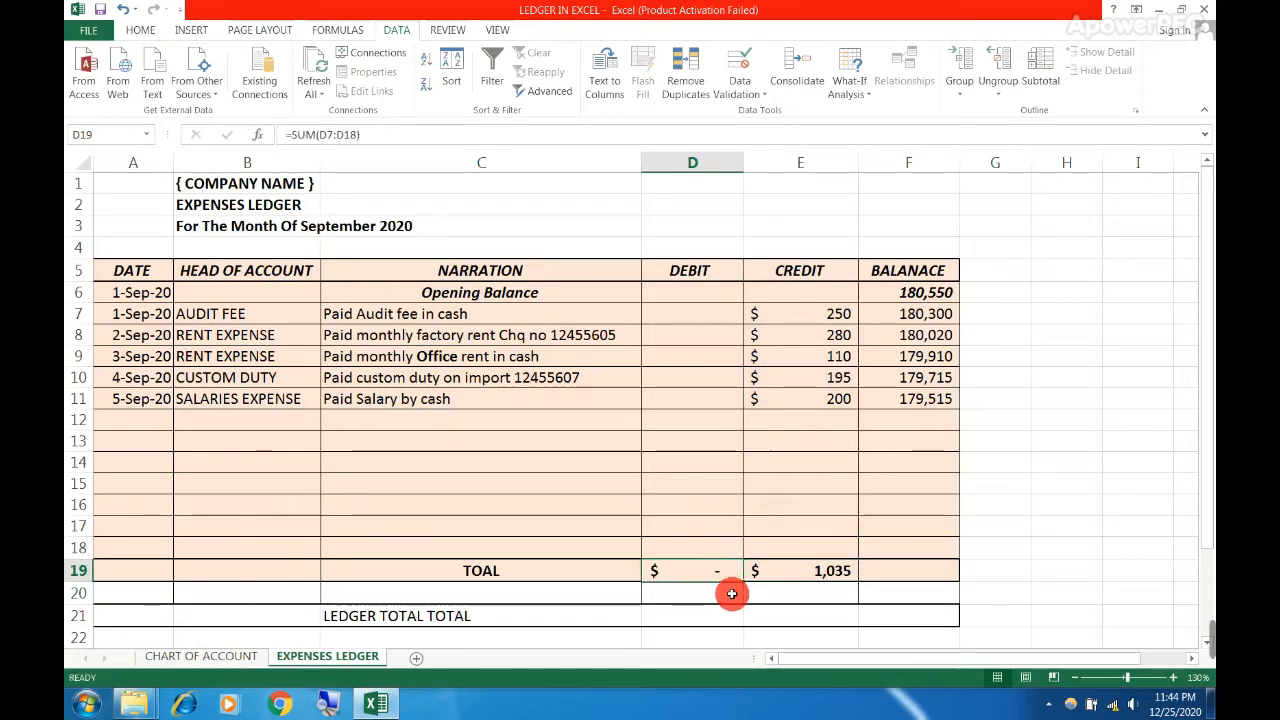
double_click(716, 570)
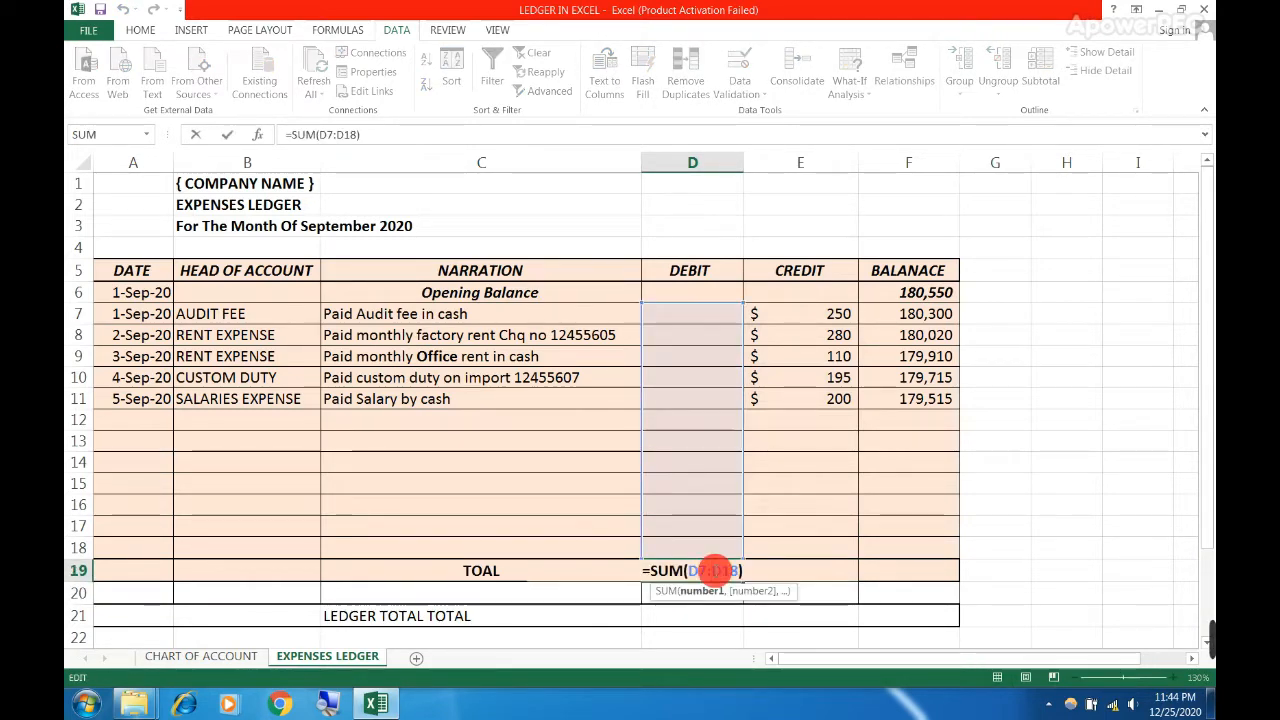
- Close D19's formula unchanged and check the range of the credit total formula in E19
key("Escape")
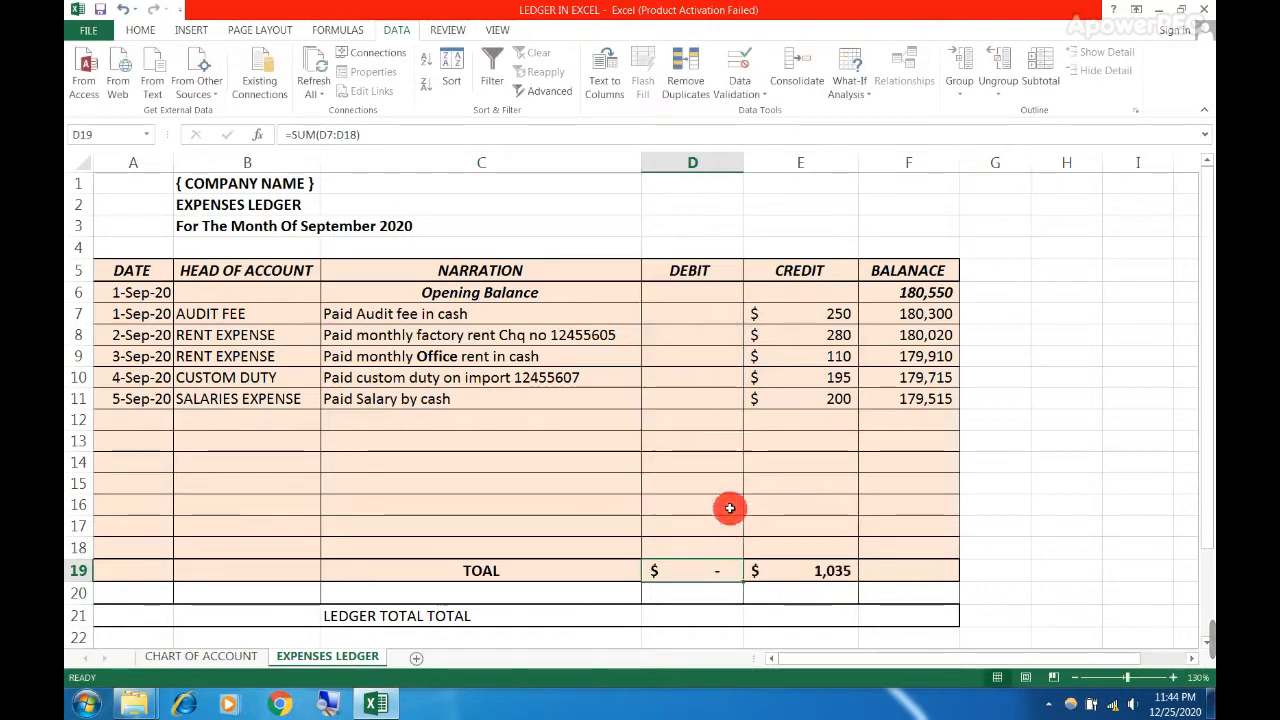
double_click(771, 562)
key("Escape")
left_click(685, 467)
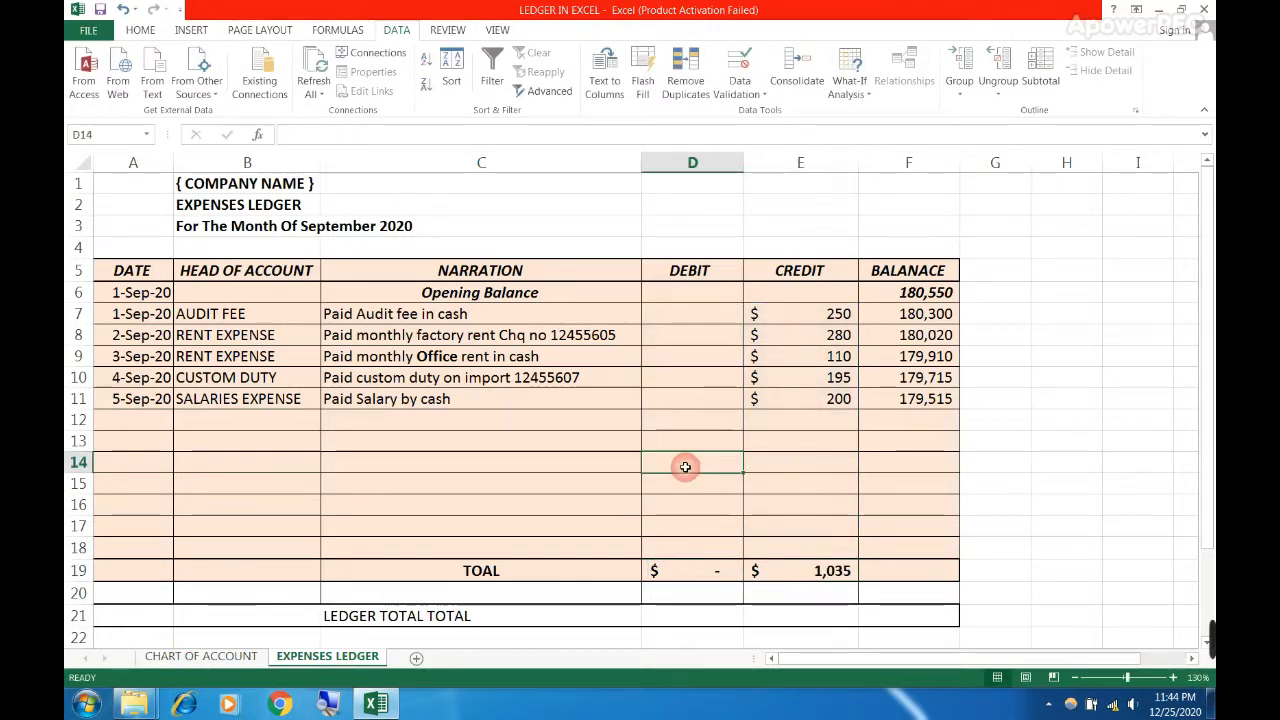
left_click(254, 313)
mouse_move(254, 313)
left_mouse_down()
mouse_move(455, 402)
mouse_move(811, 403)
mouse_move(810, 440)
left_mouse_up()
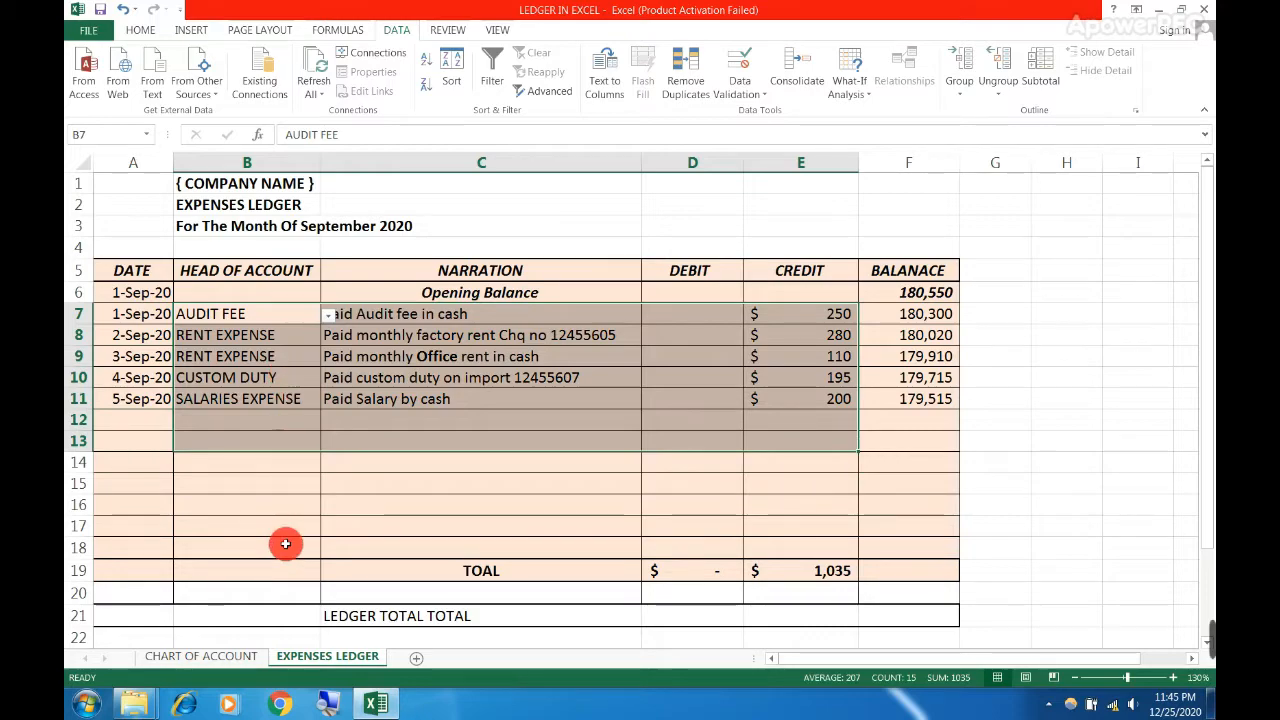
left_click(299, 513)
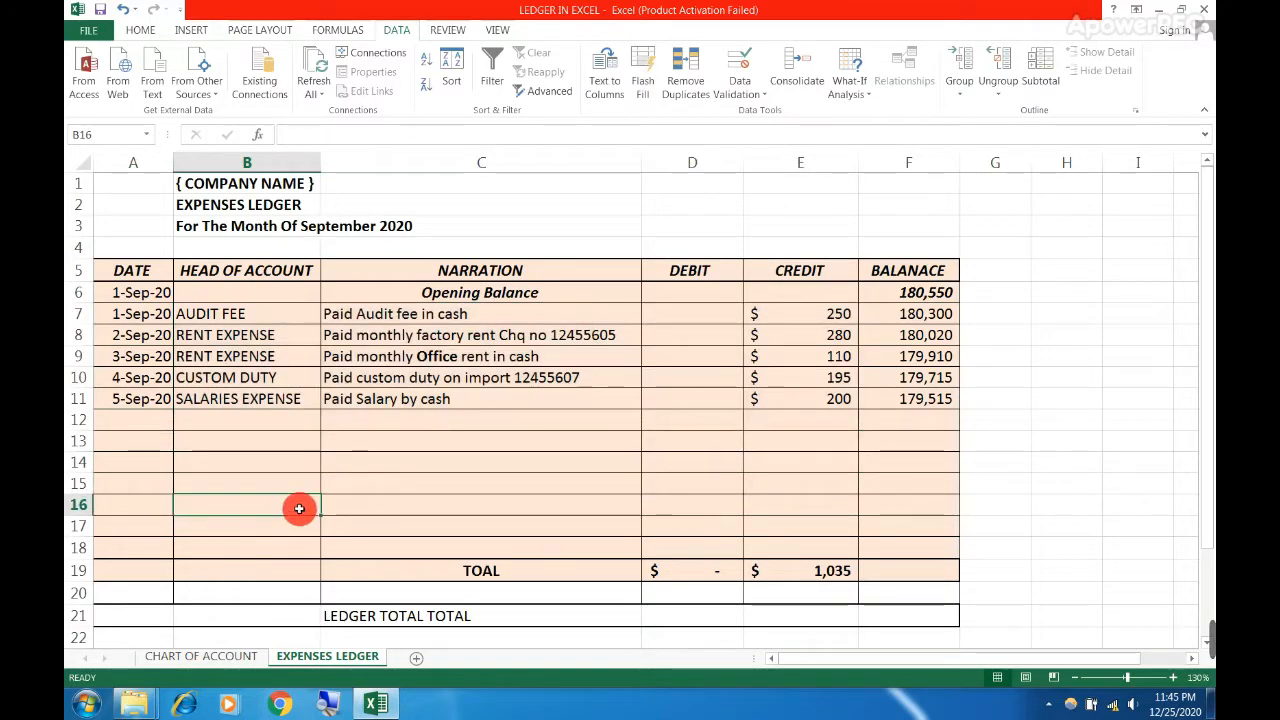
left_click_drag(133, 278, 872, 278)
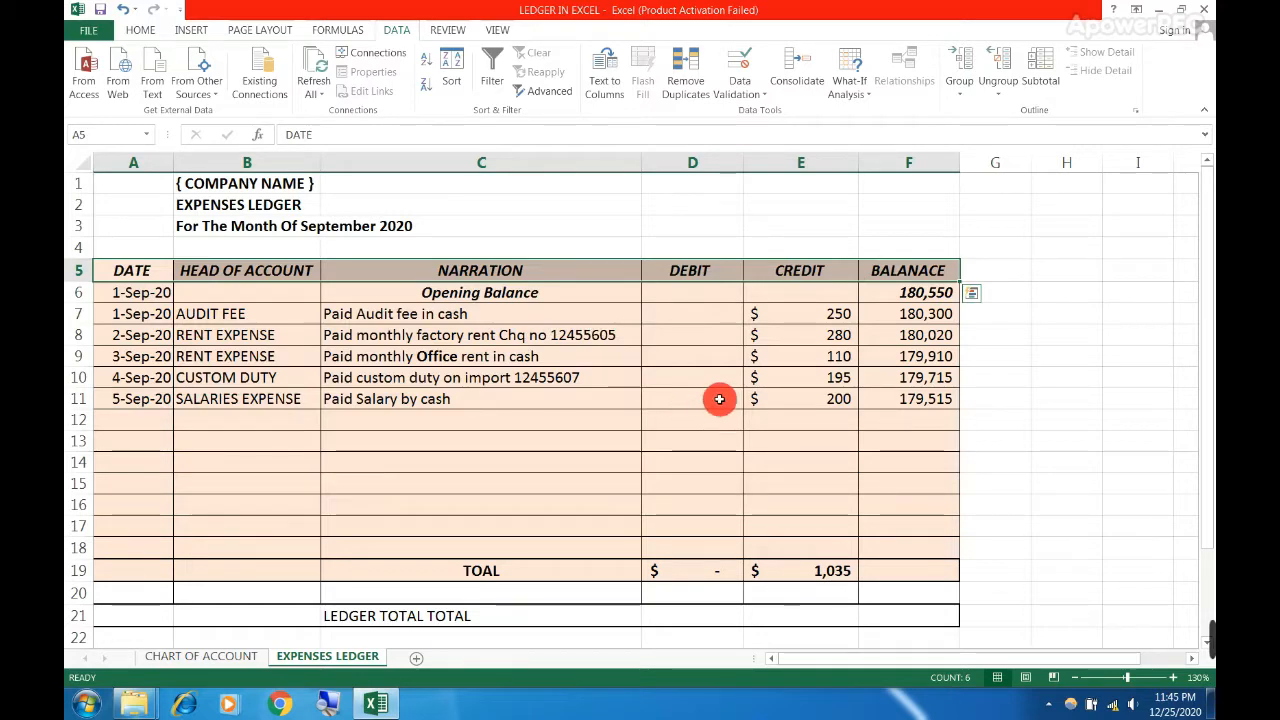
- Review the credit amounts in column E against the SUM formula in E19, keeping the formula as it is
left_click_drag(800, 315, 808, 398)
left_click(800, 570)
key("alt+equal")
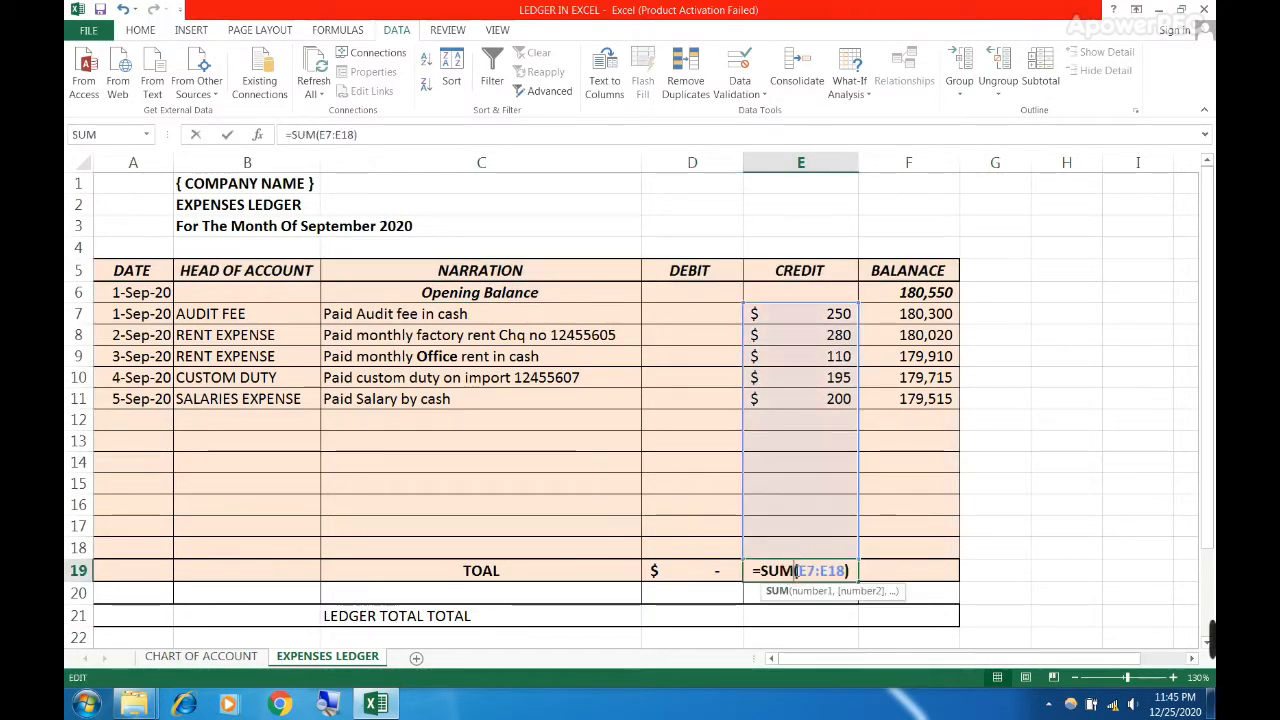
left_click(797, 570)
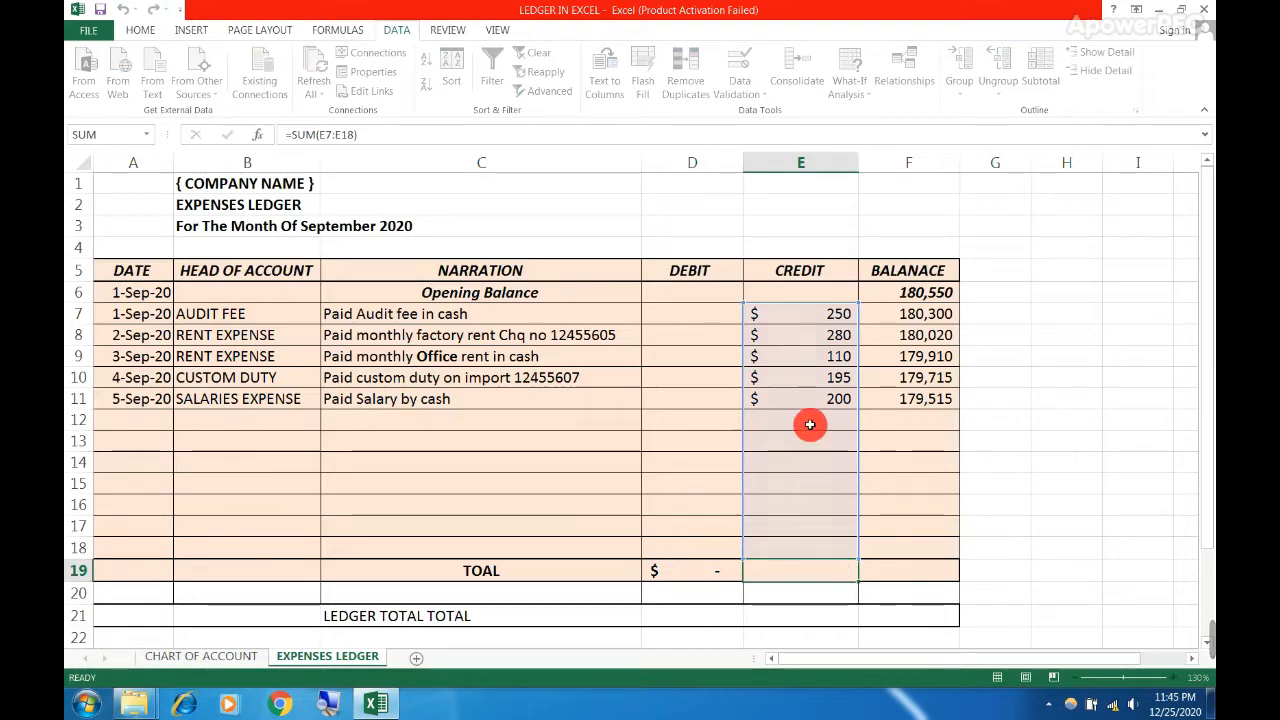
key("ctrl+Return")
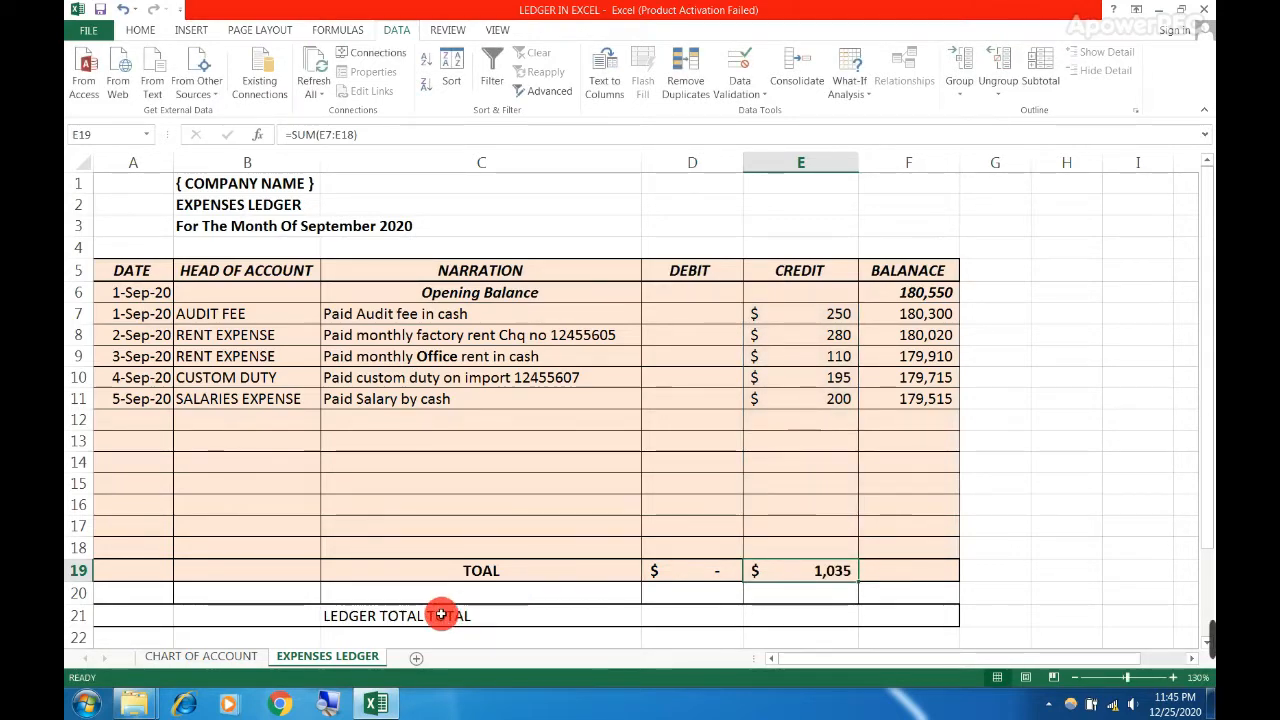
- Enter the formula =SUBTOTAL(9,E6:E18) in E21 as the credit figure of the ledger total row
left_click_drag(343, 613, 757, 611)
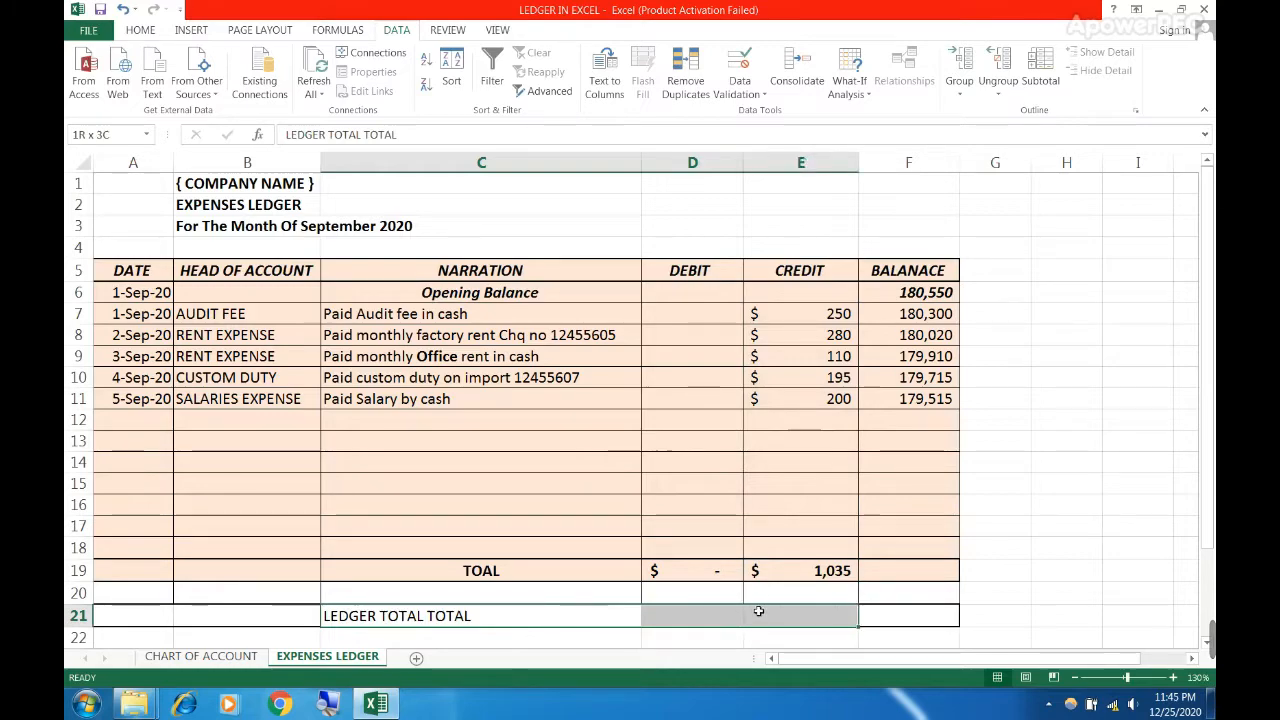
left_click(765, 611)
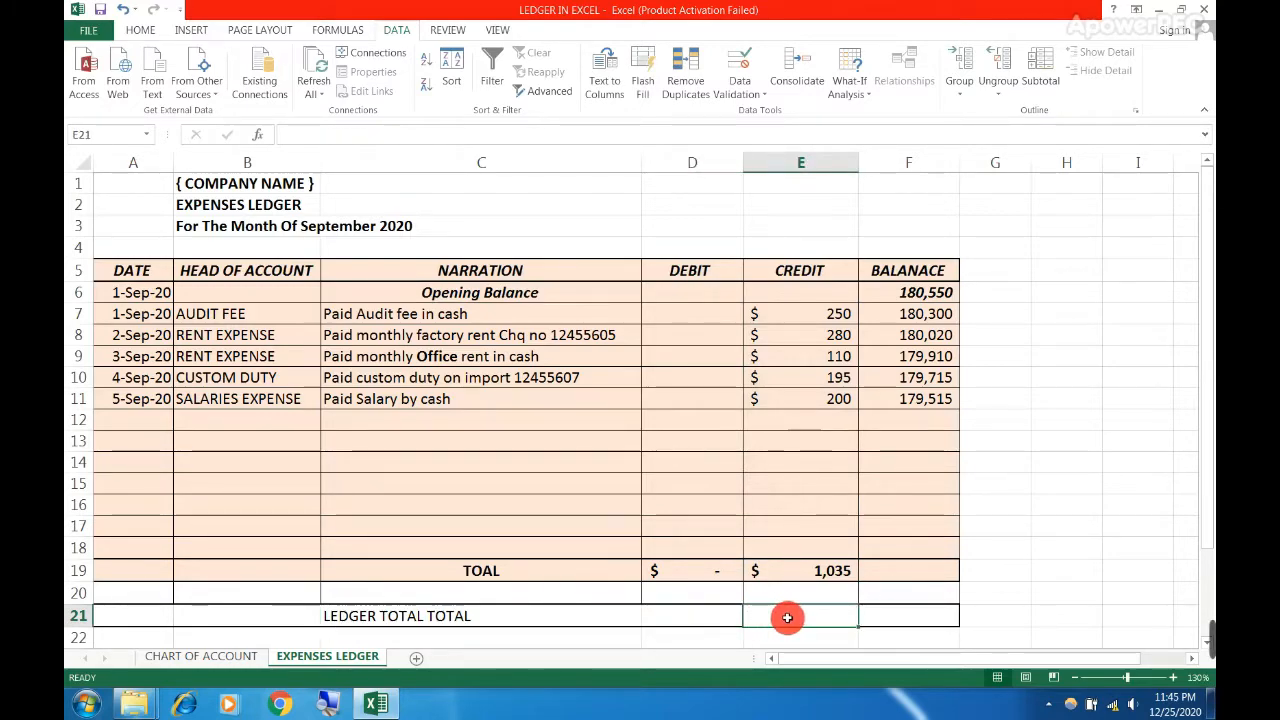
scroll(787, 618, "down", 2)
scroll(800, 600, "up", 1)
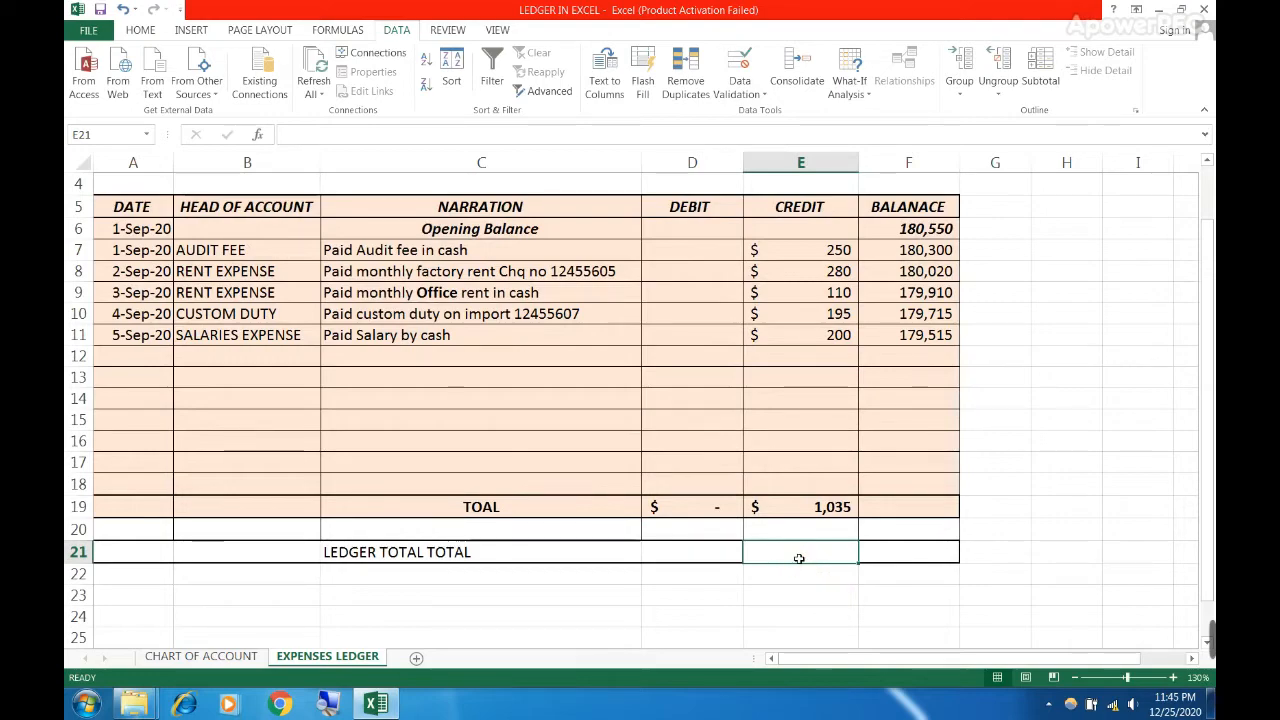
left_click(852, 609)
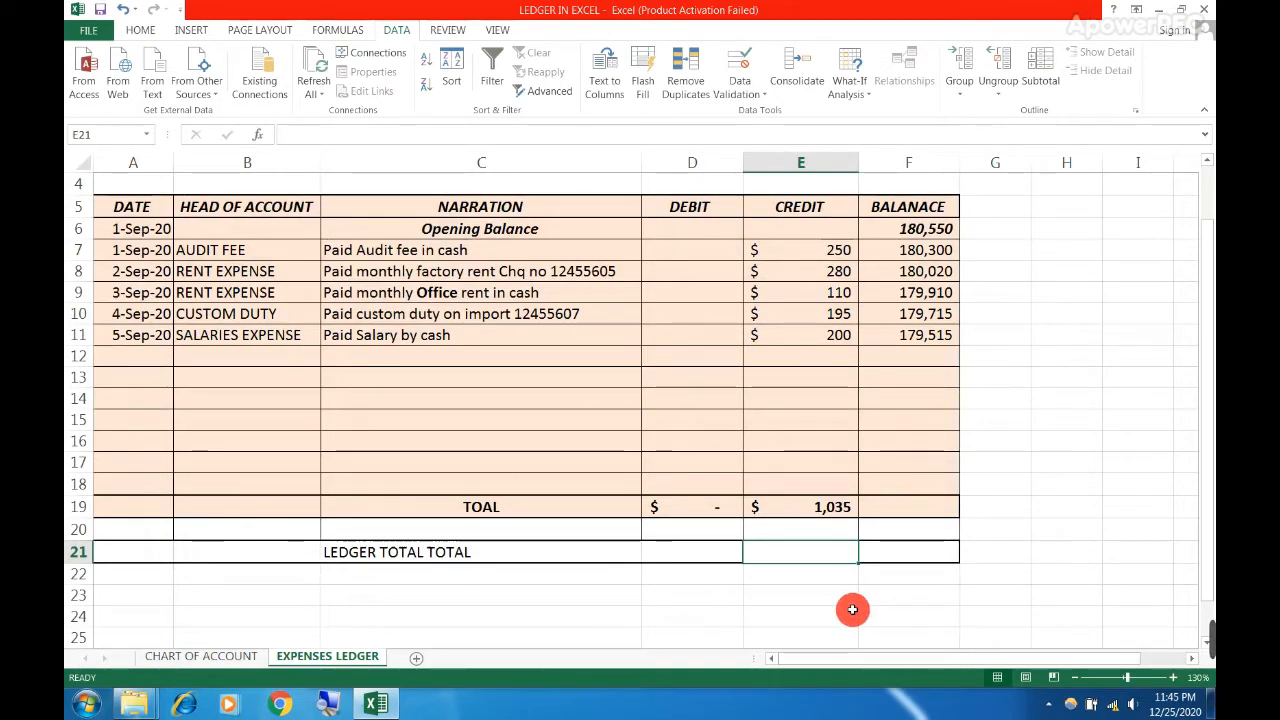
type("=sub")
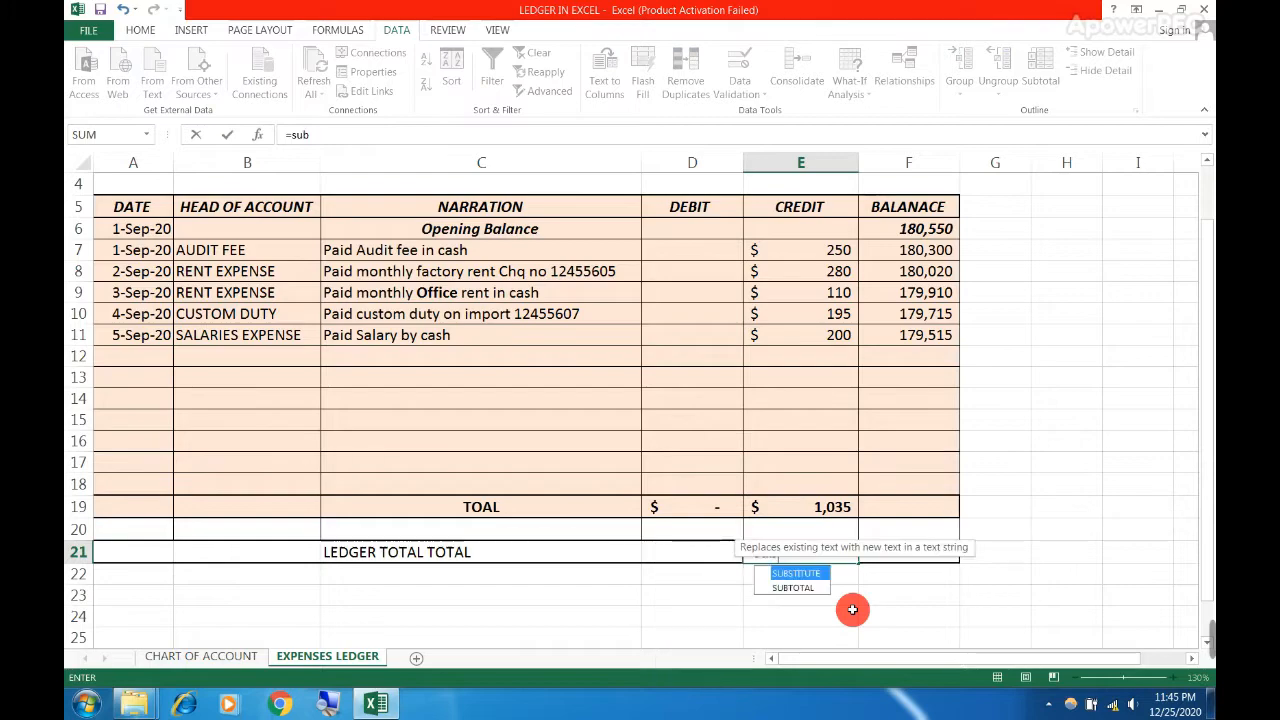
type("toal")
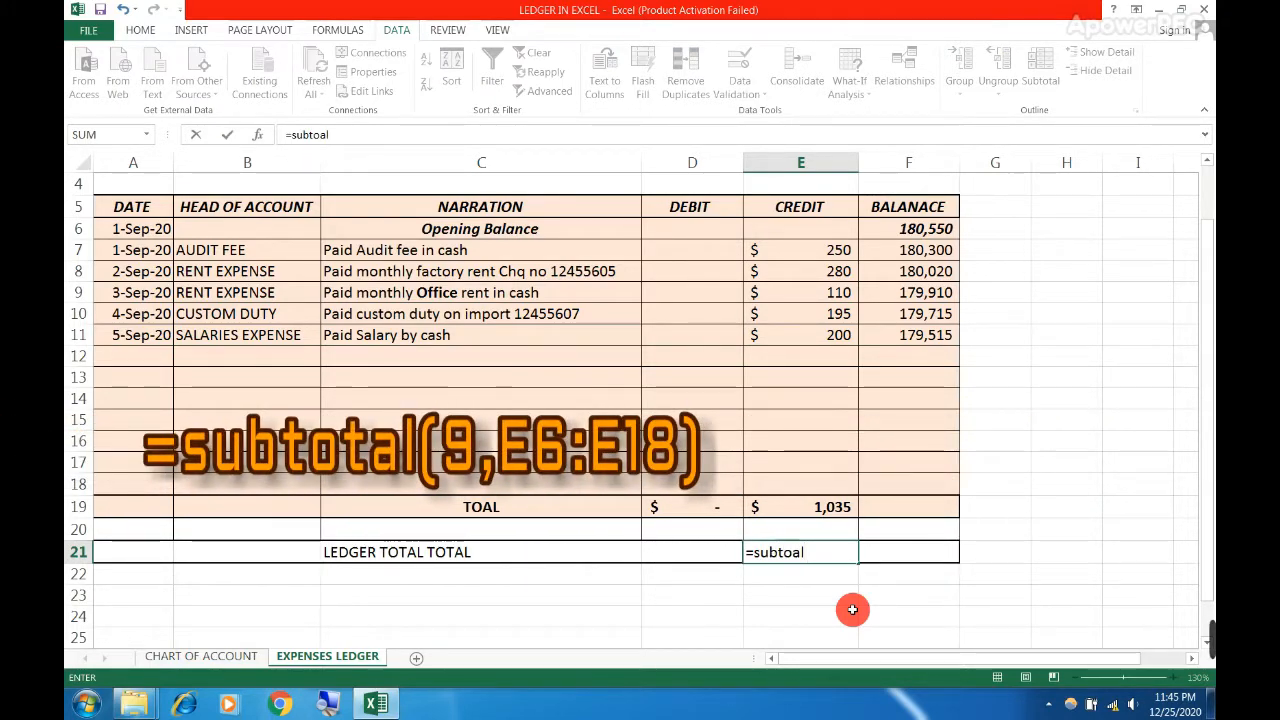
key("BackSpace")
key("BackSpace")
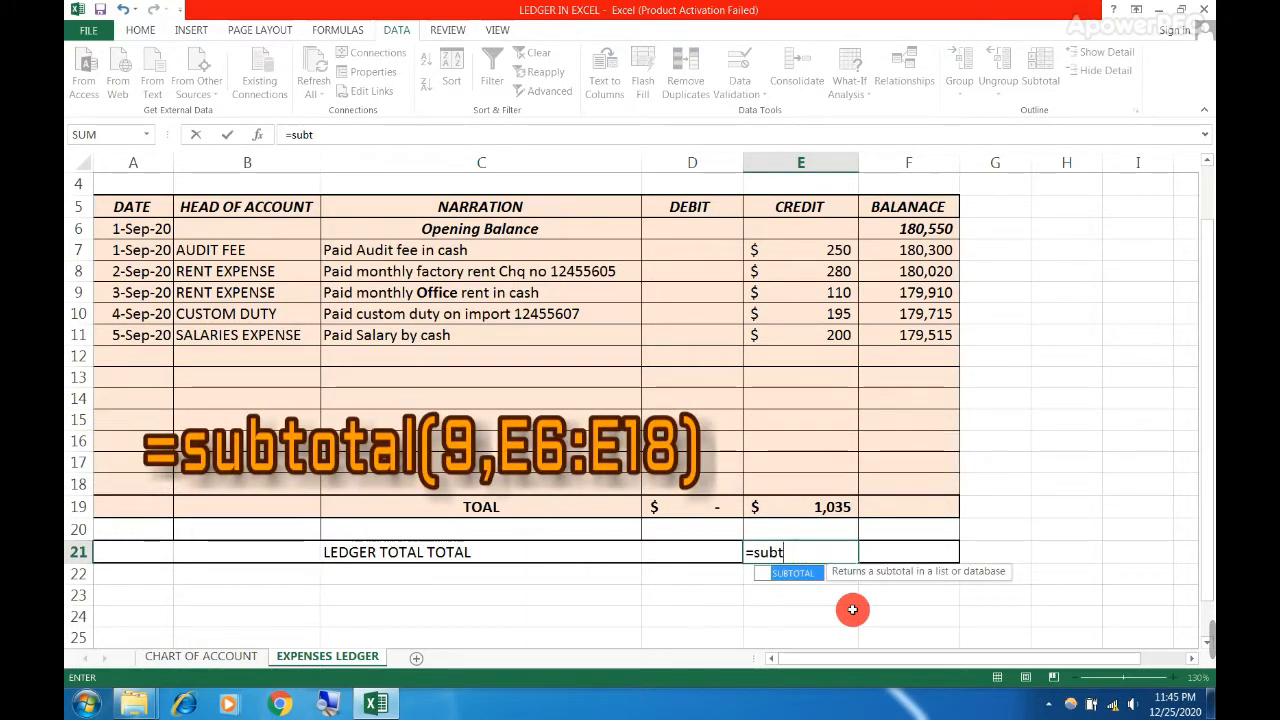
type("tal")
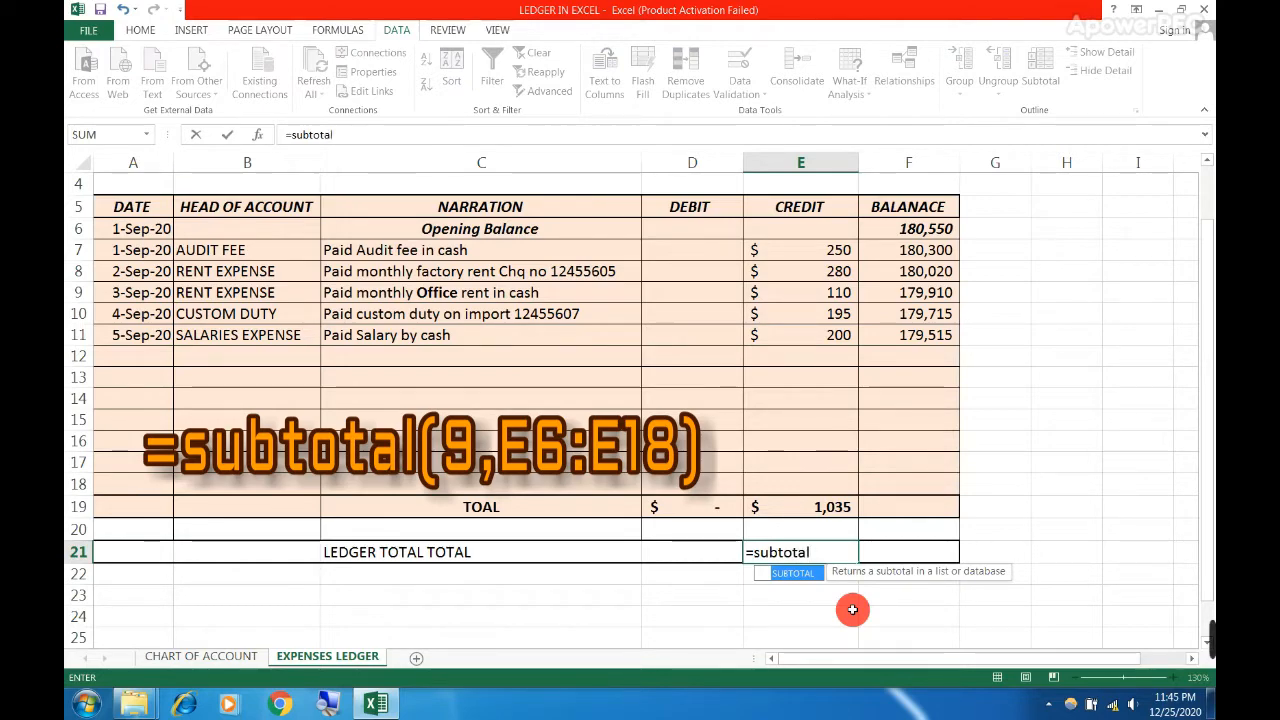
type("(")
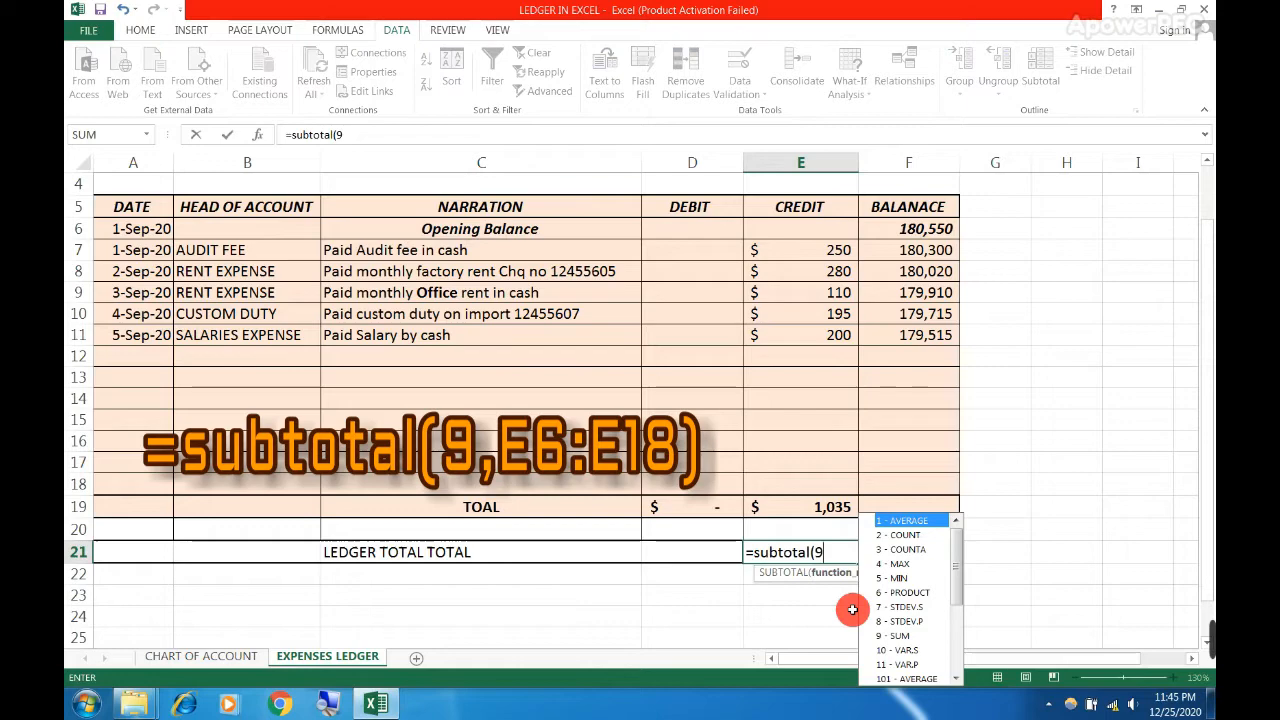
type("9,")
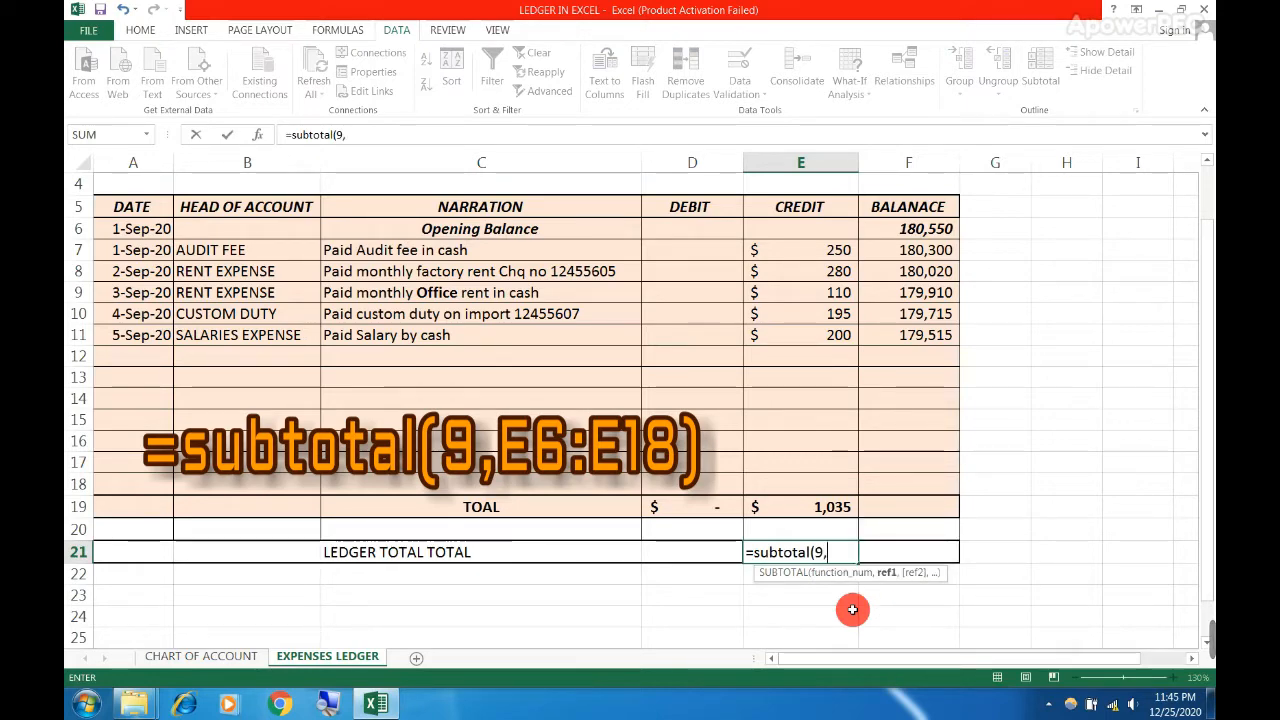
type("e")
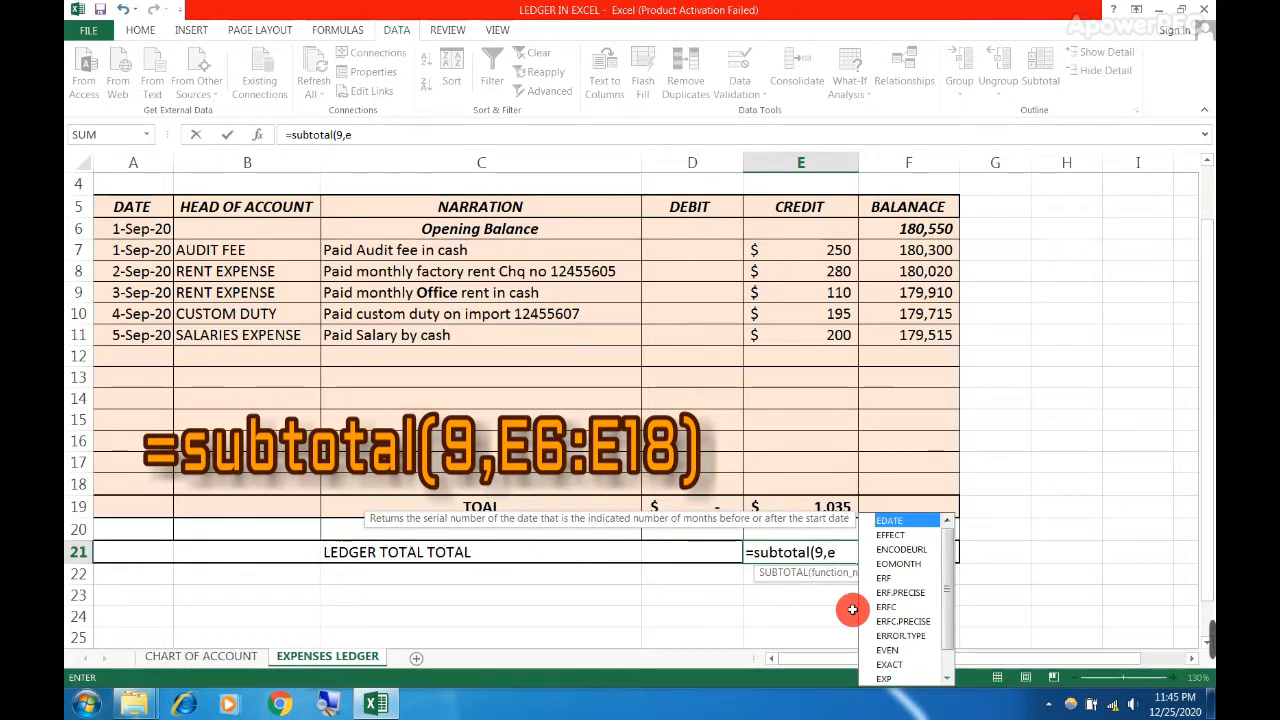
type("6:")
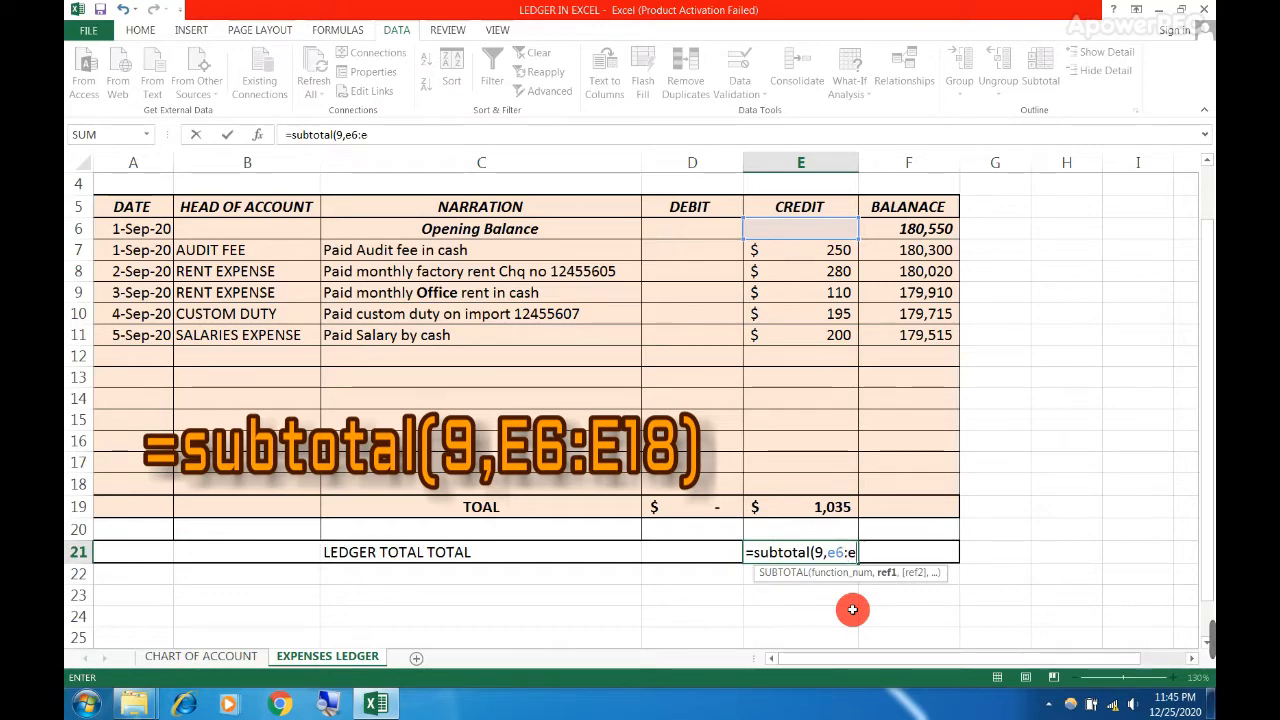
type("e18")
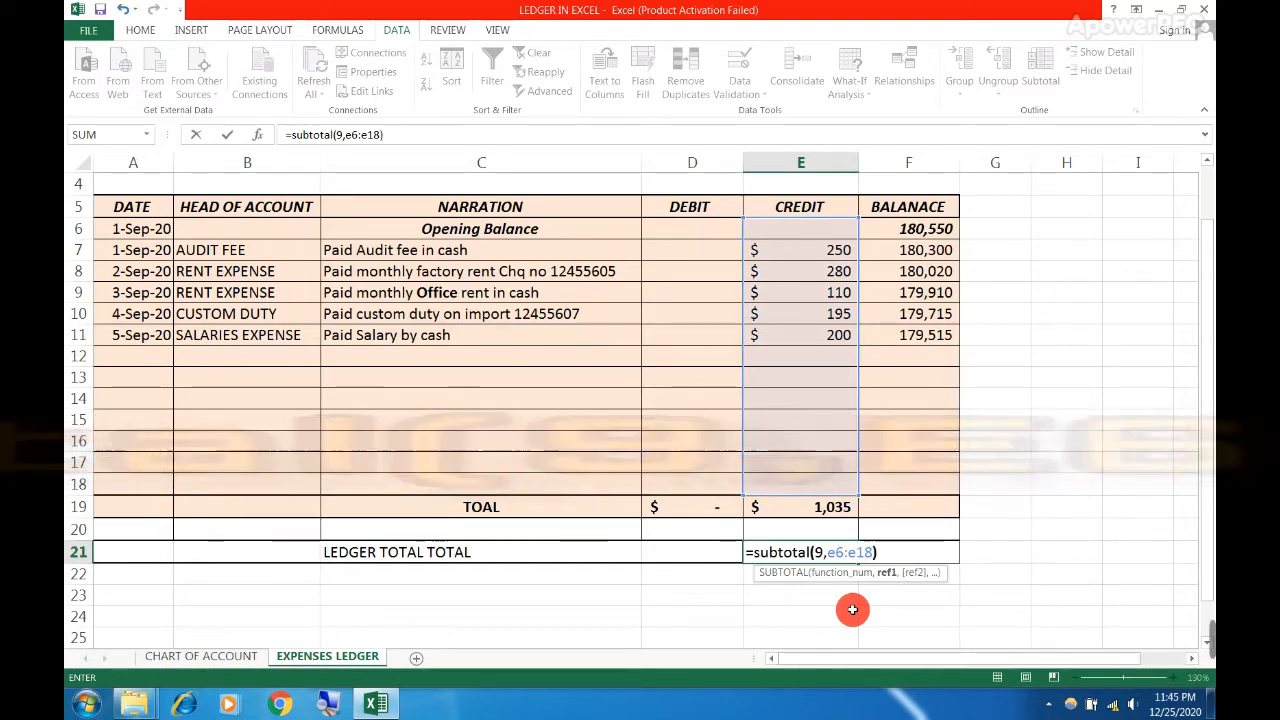
type(")")
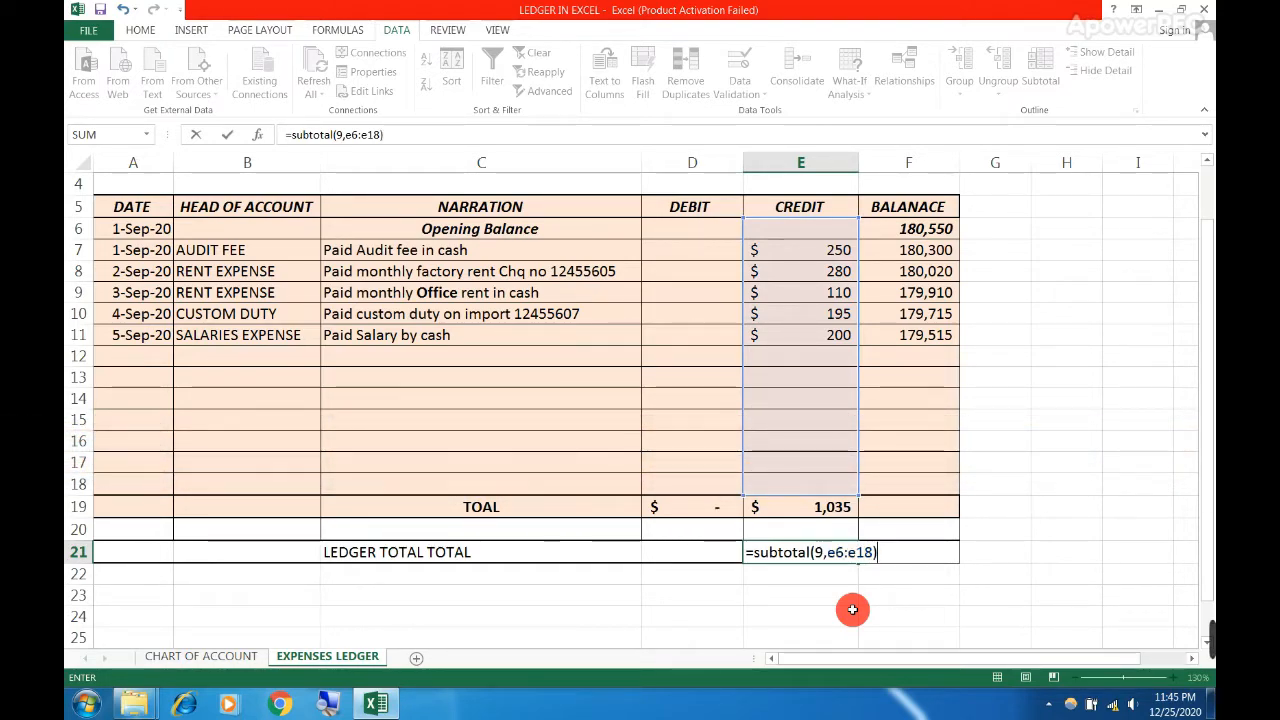
key("Return")
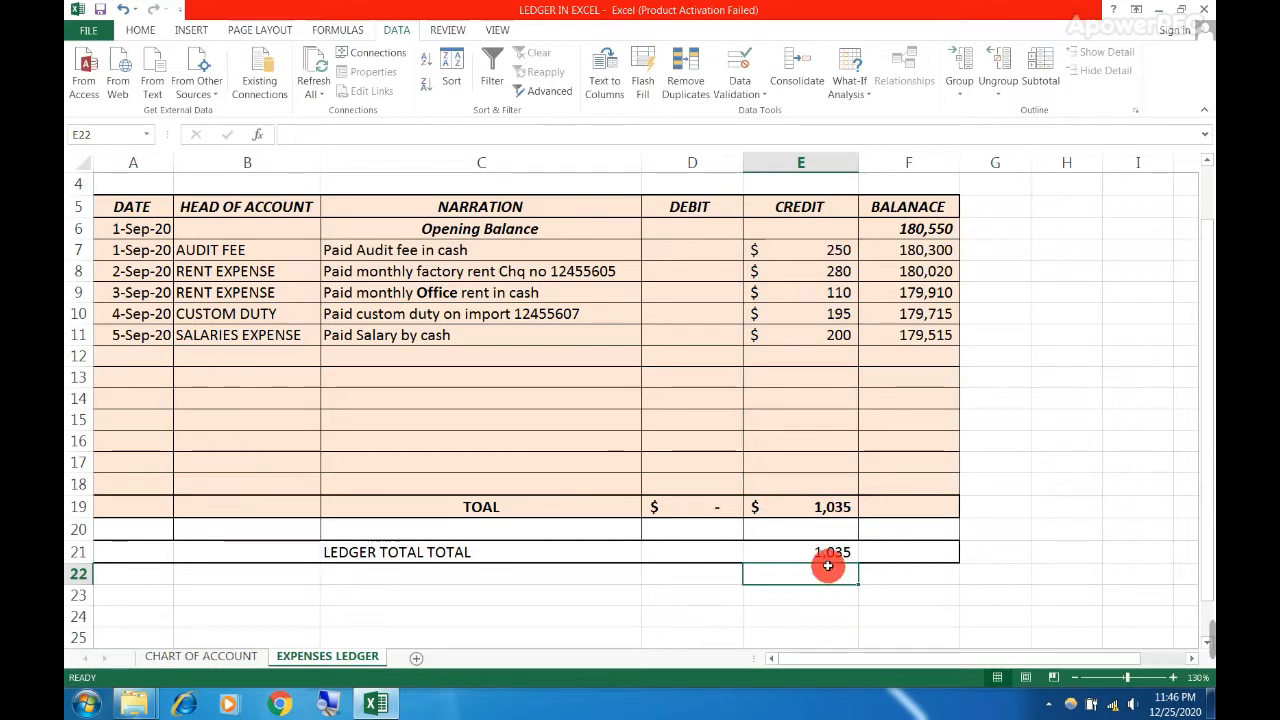
- Add filters to the ledger's header row A5:F5
scroll(312, 364, "up", 1)
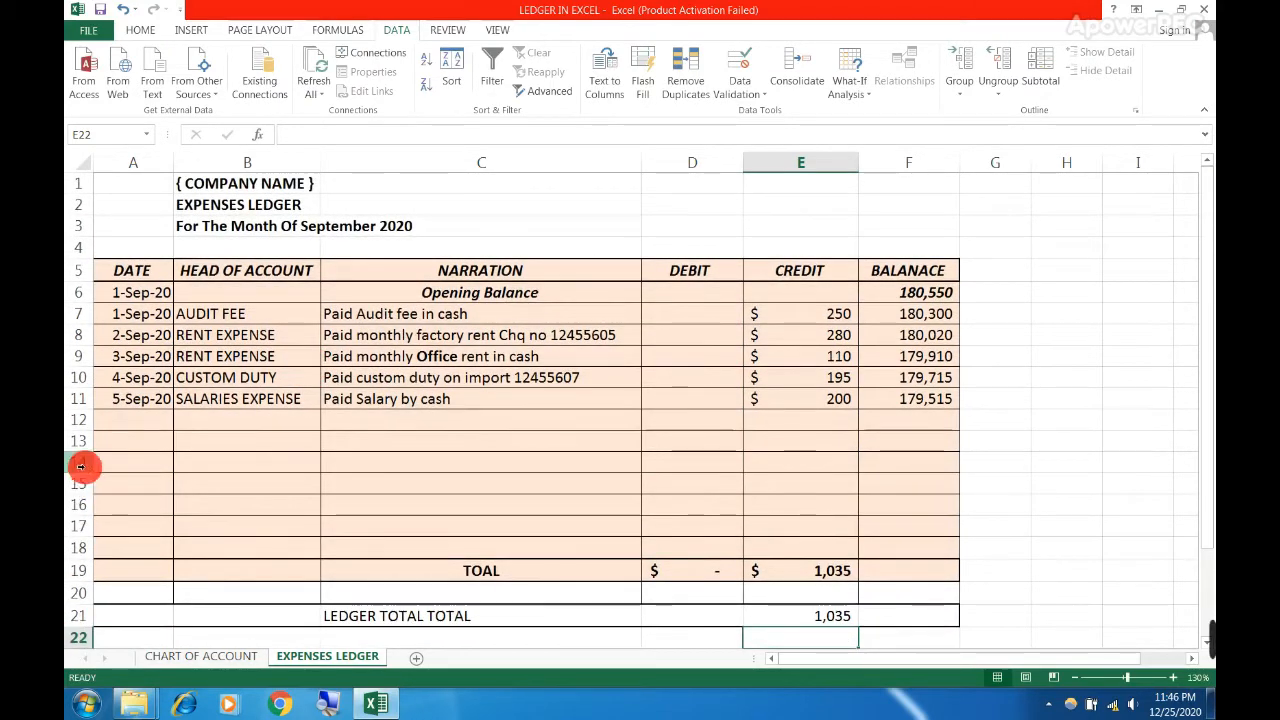
left_click_drag(115, 271, 889, 268)
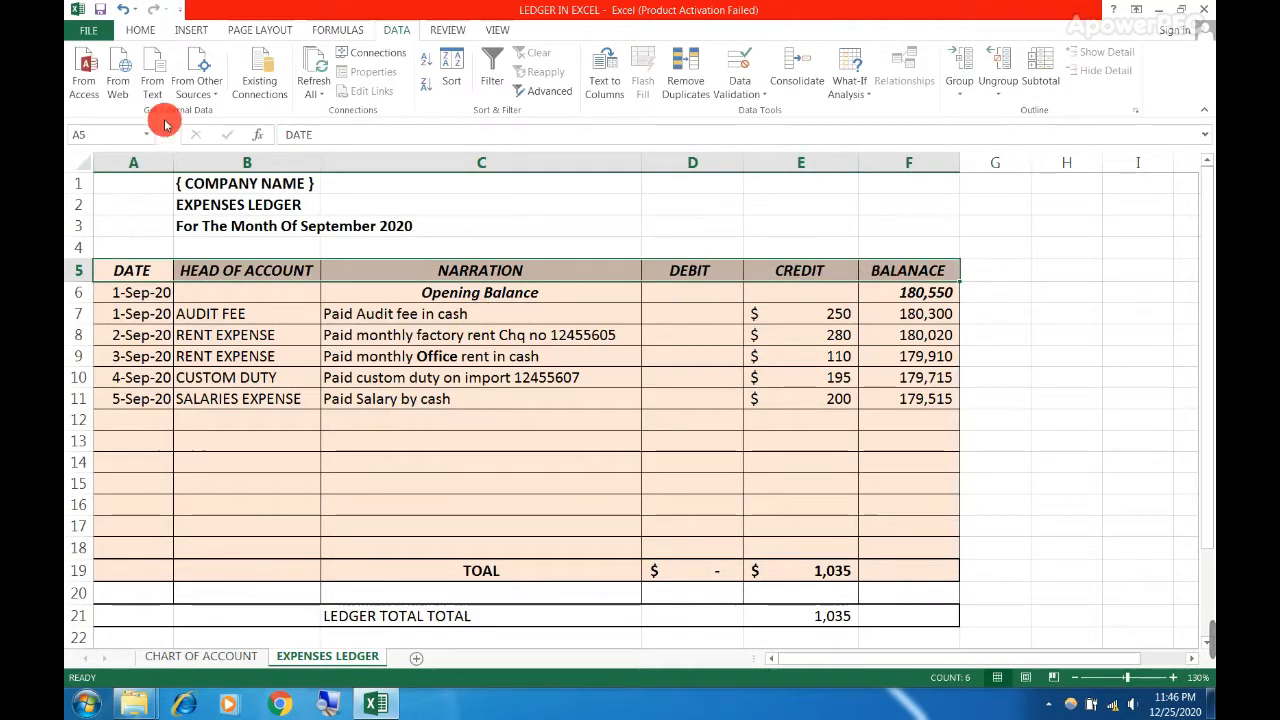
left_click(396, 30)
left_click(490, 70)
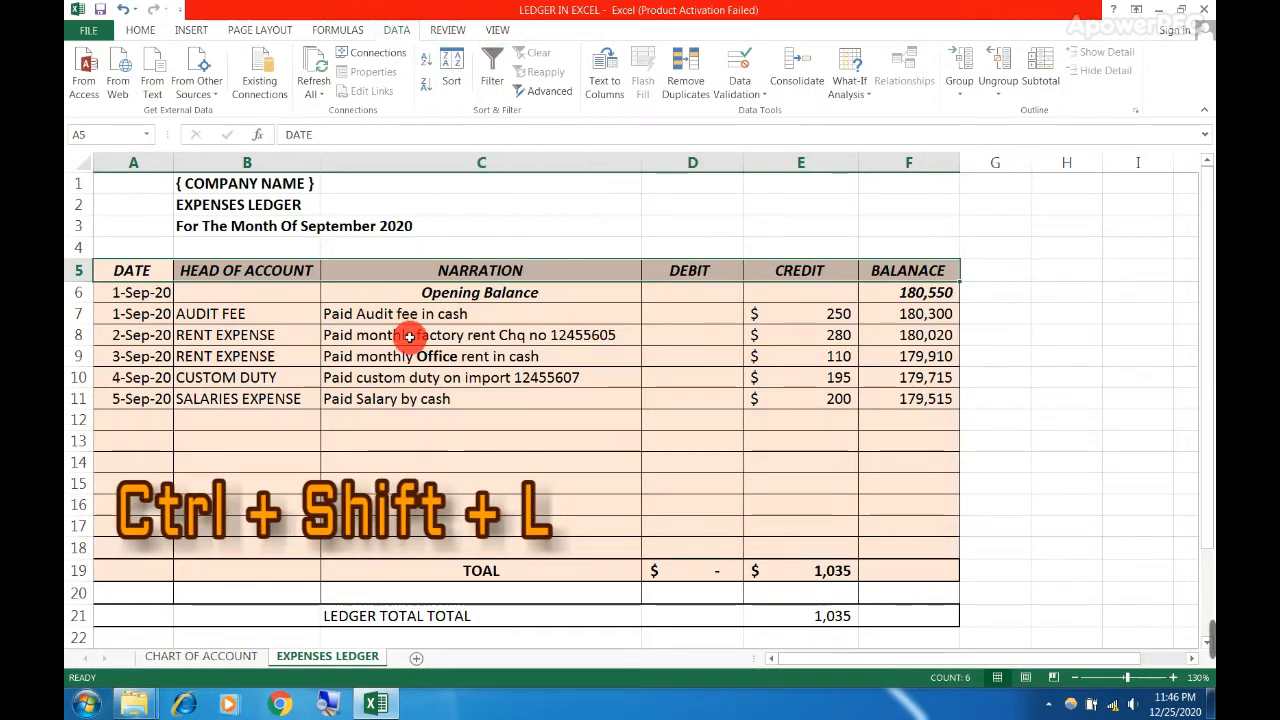
key("ctrl+shift+l")
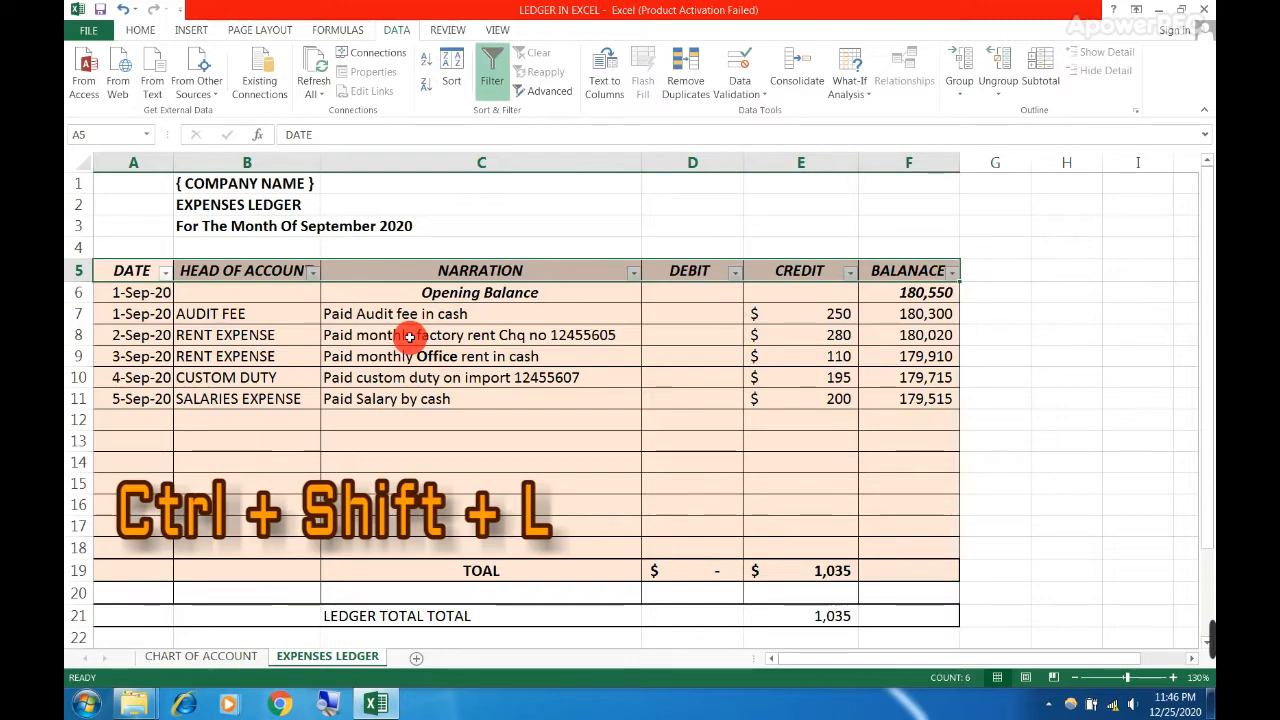
- Filter the head of account column to show only RENT EXPENSE and check the credit subtotal in E21
left_click(314, 299)
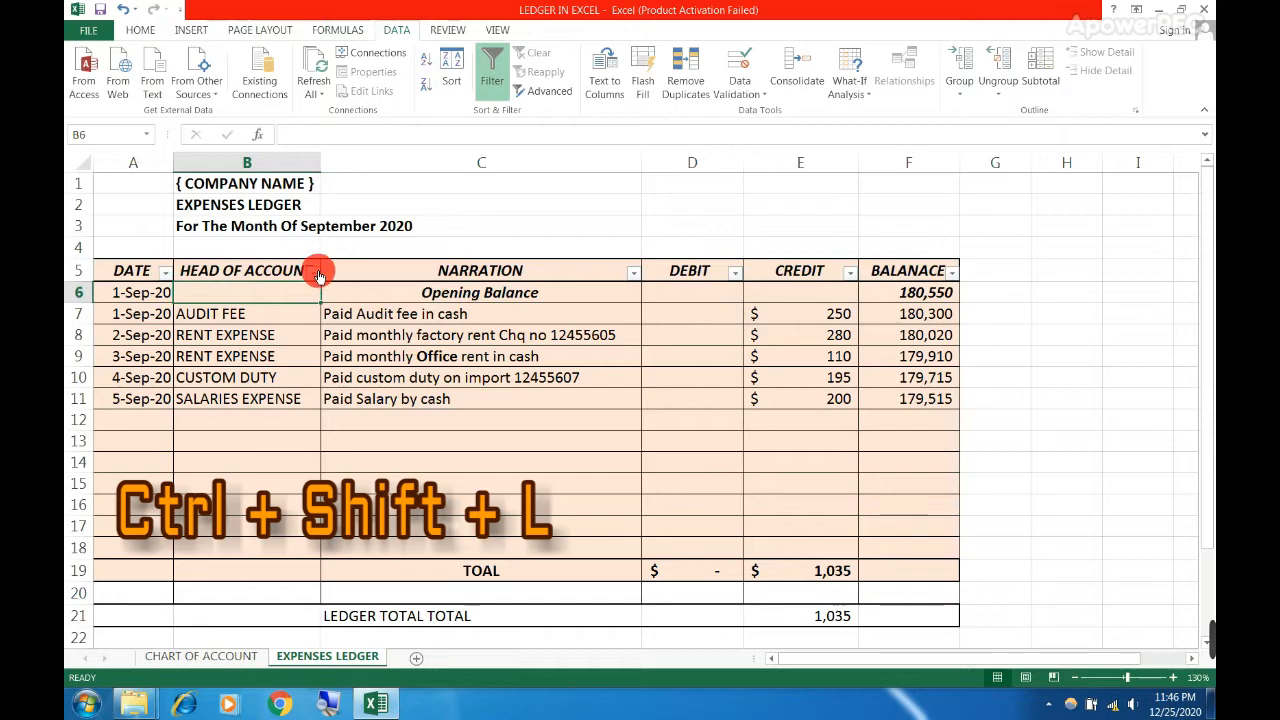
left_click(313, 272)
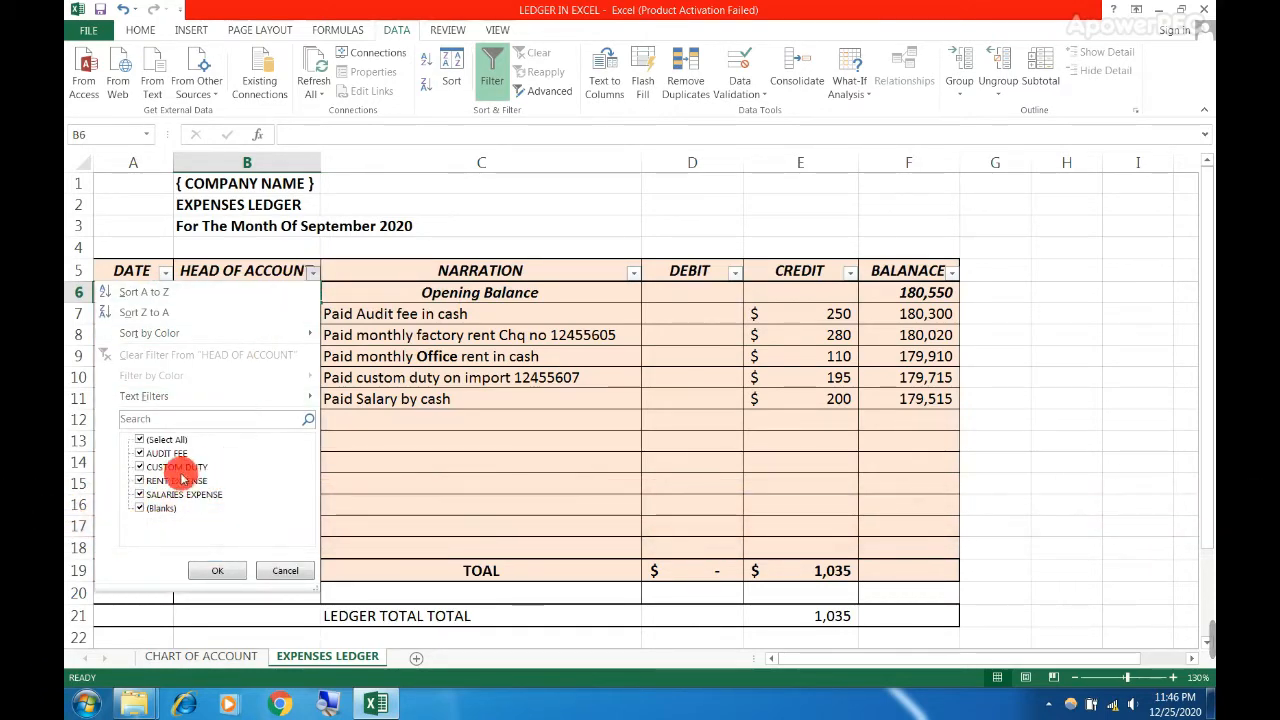
left_click(183, 440)
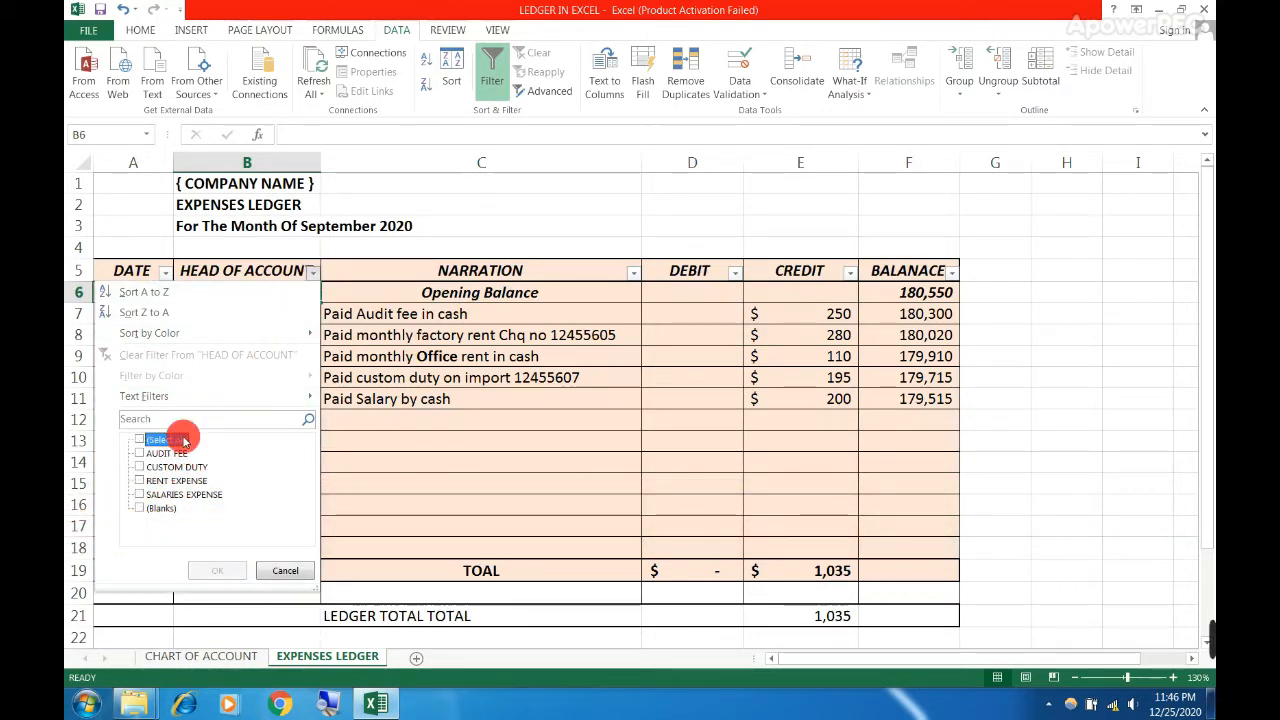
left_click(198, 484)
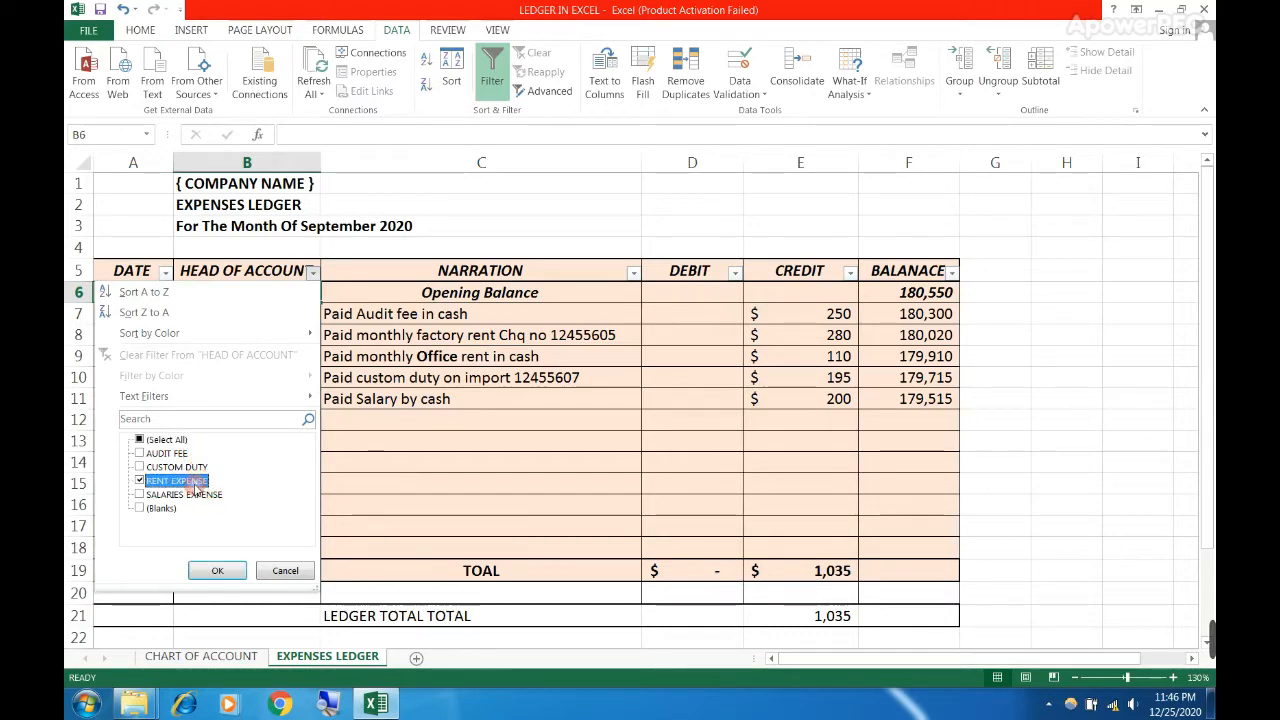
left_click(216, 572)
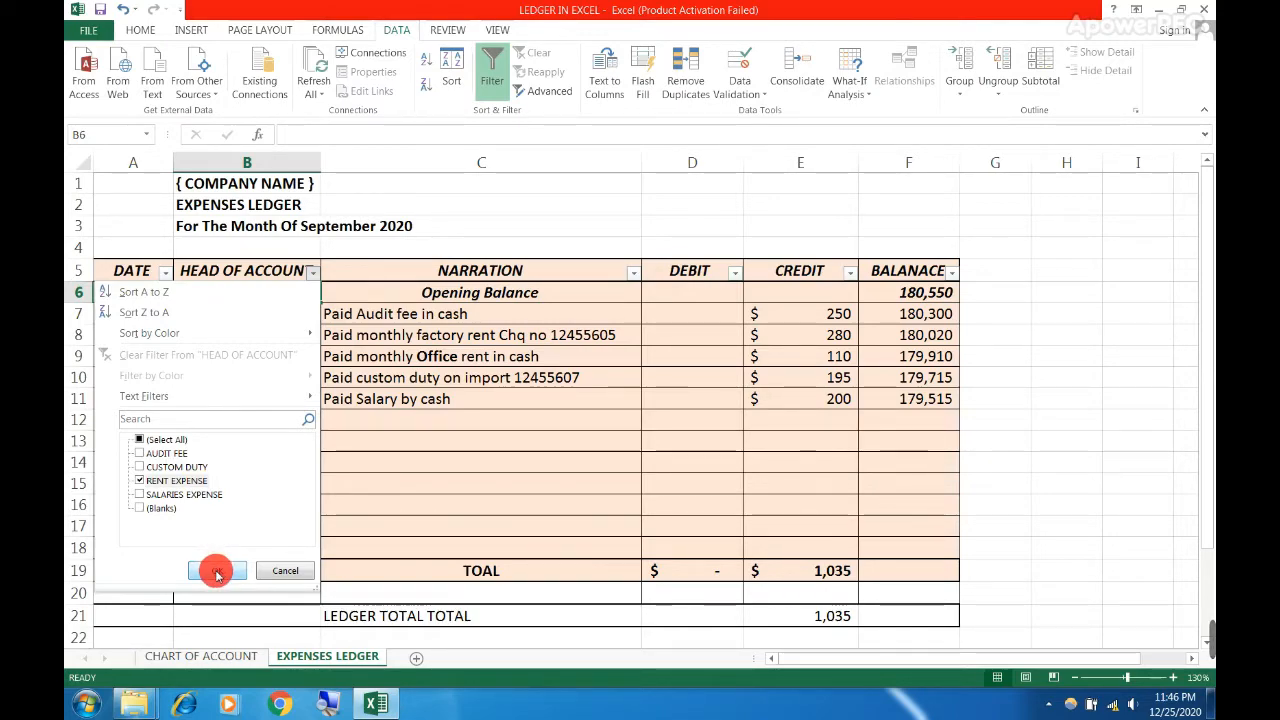
left_click(216, 572)
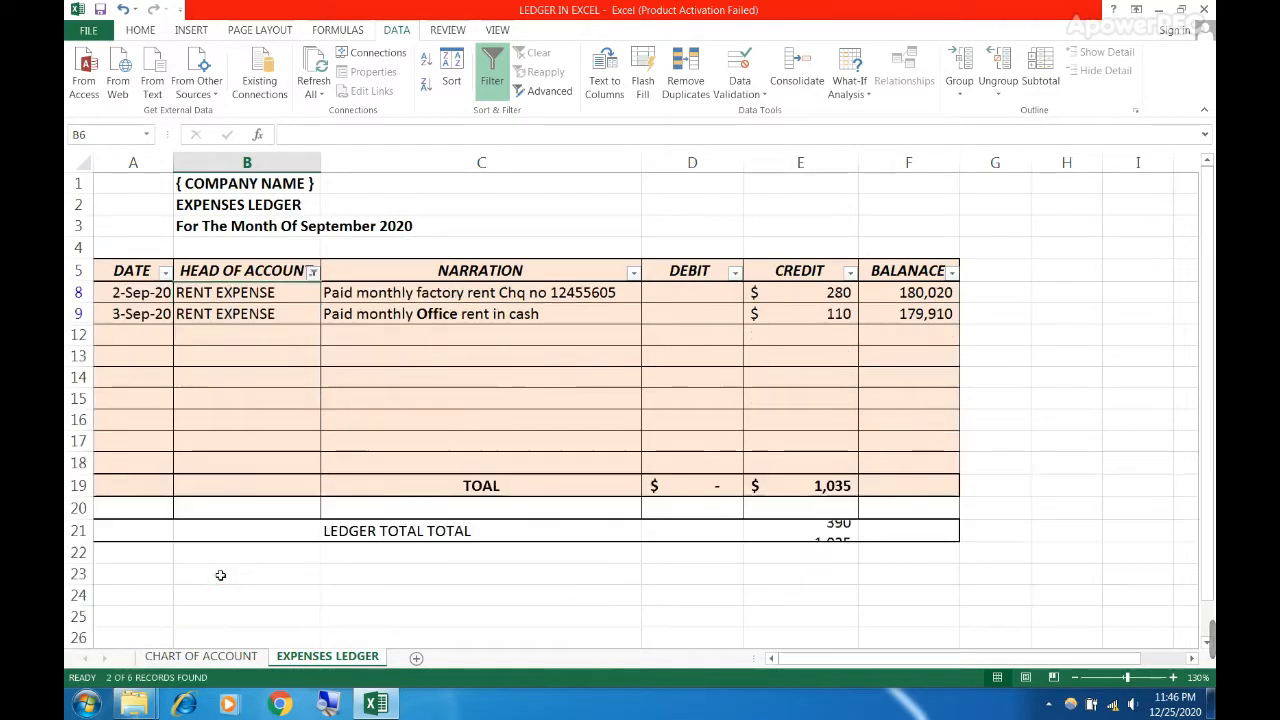
left_click(288, 349)
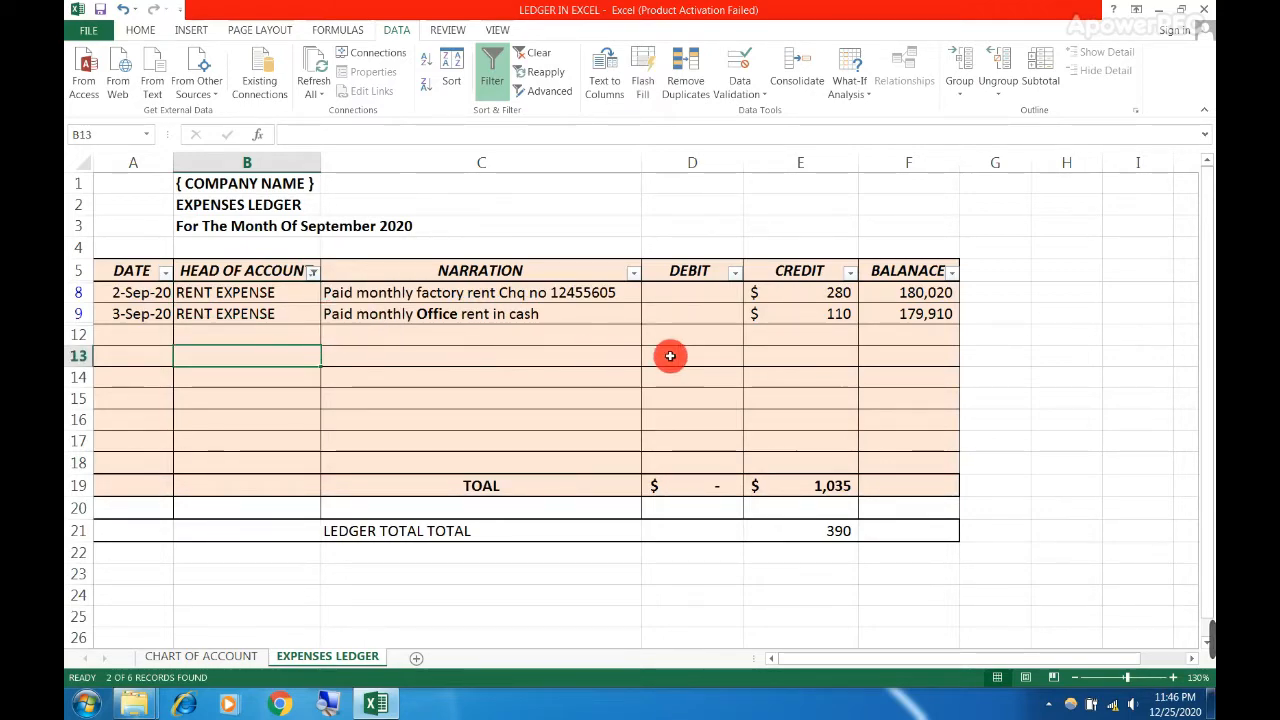
left_click(818, 534)
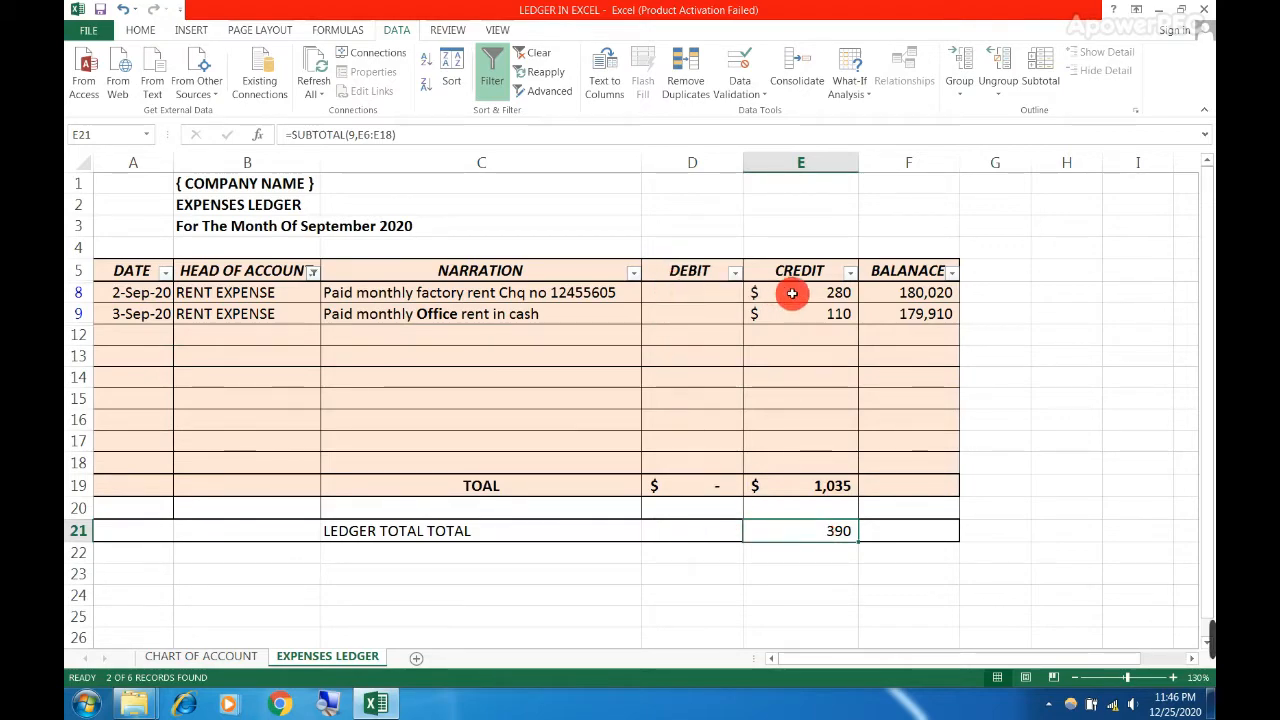
- Review the filtered RENT EXPENSE rows 8 and 9 against the SUBTOTAL formula in E21
left_click_drag(792, 293, 139, 317)
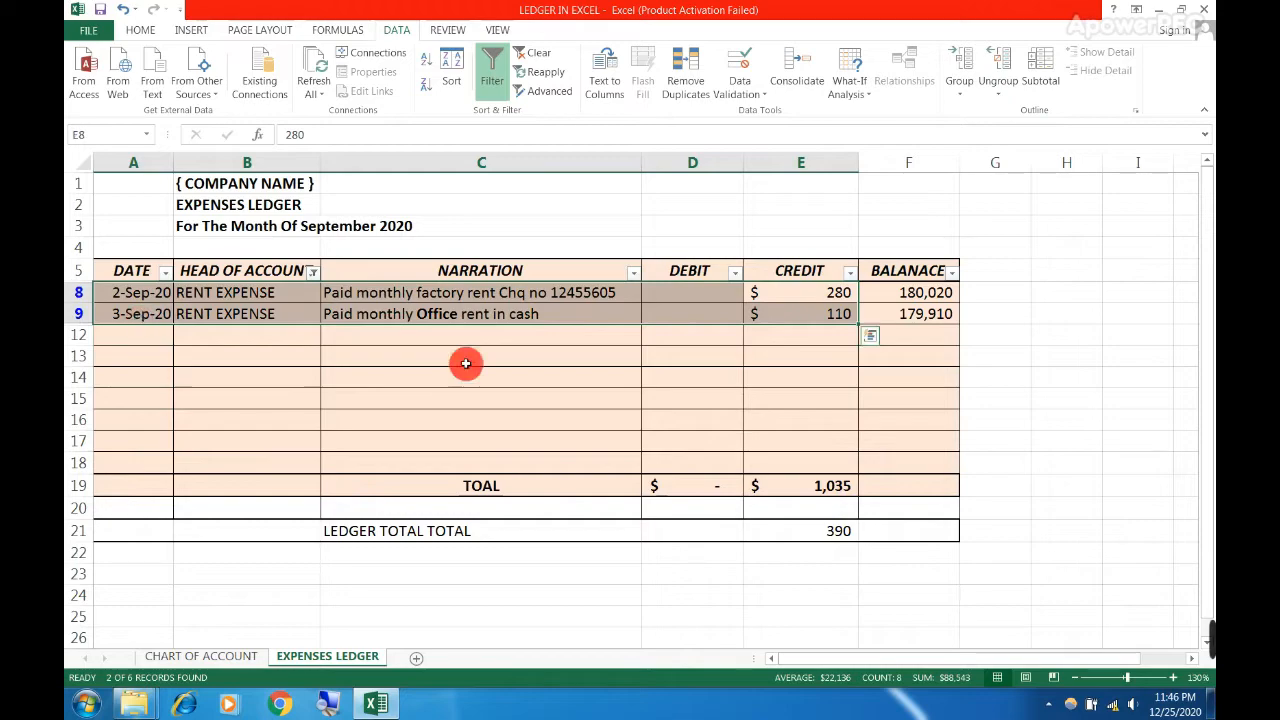
left_click(520, 376)
left_click(903, 376)
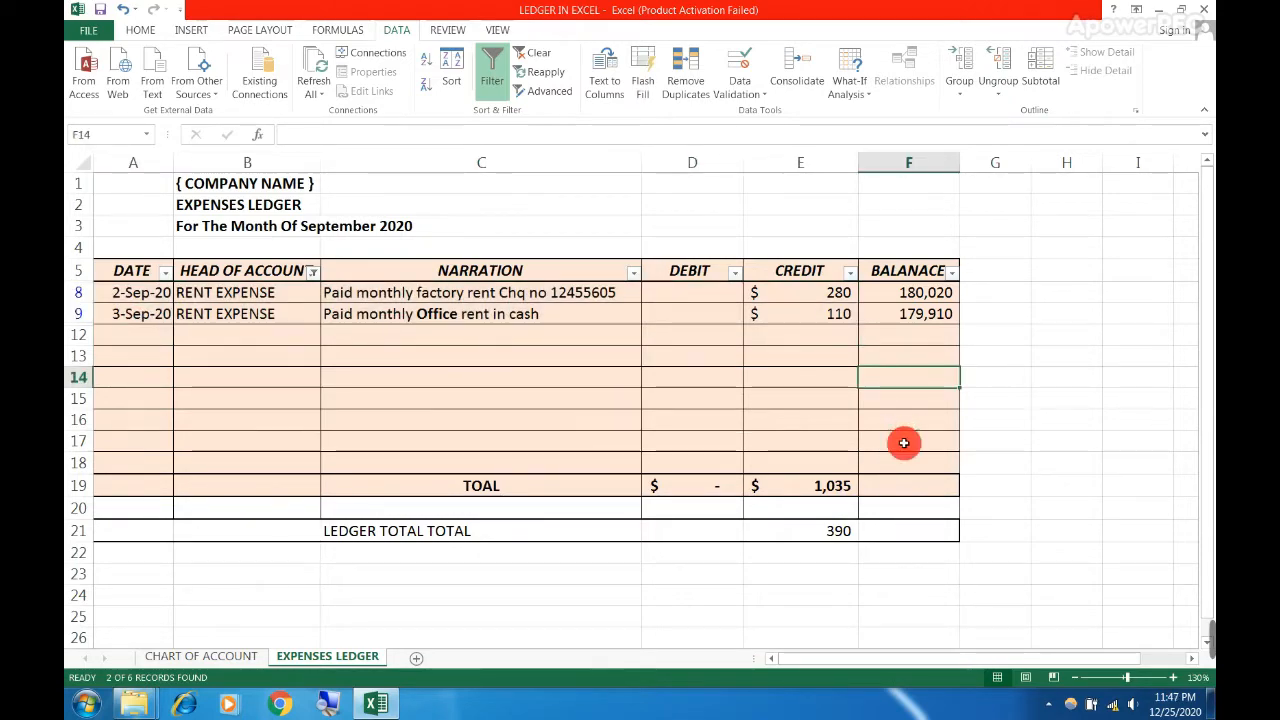
left_click(829, 533)
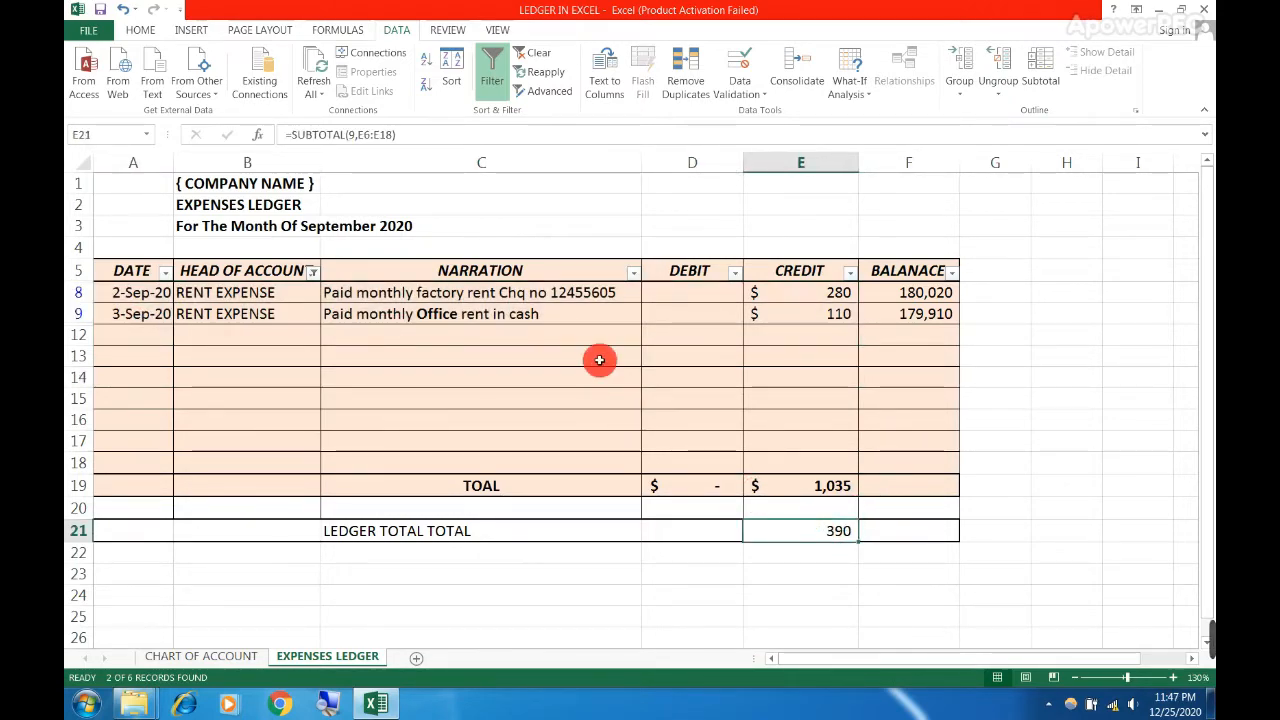
left_click(557, 291)
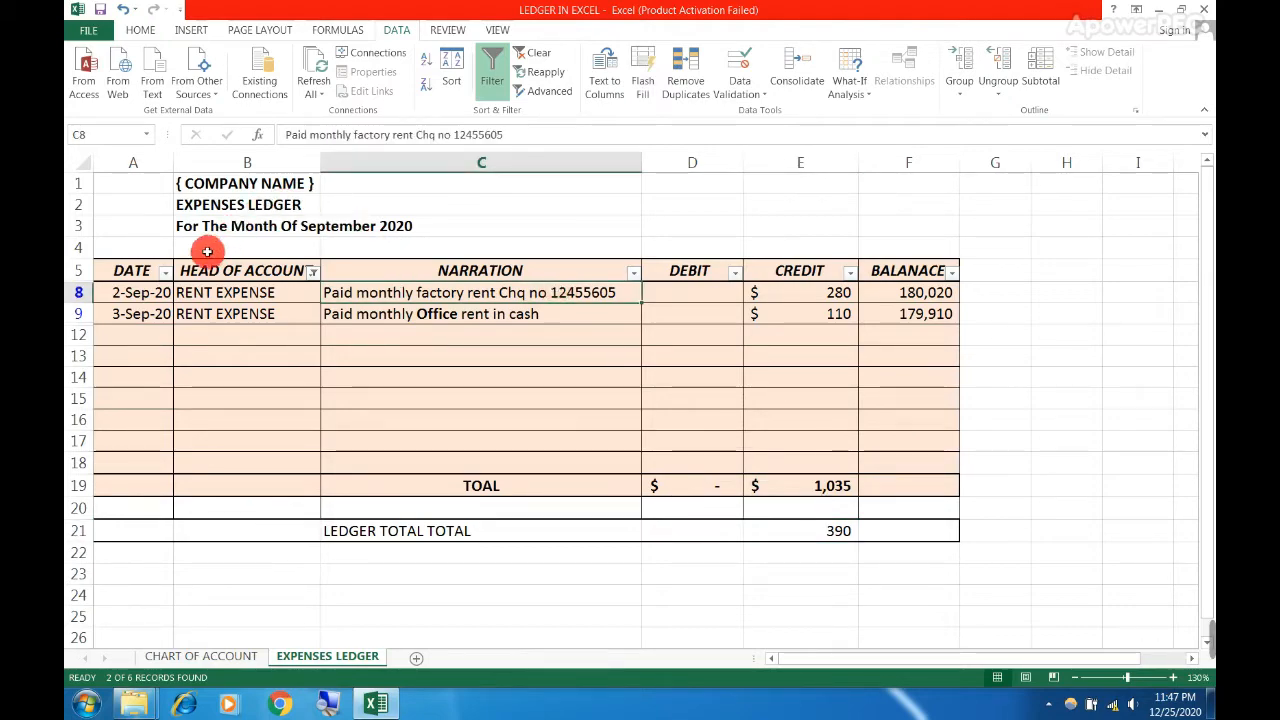
left_click_drag(136, 250, 886, 491)
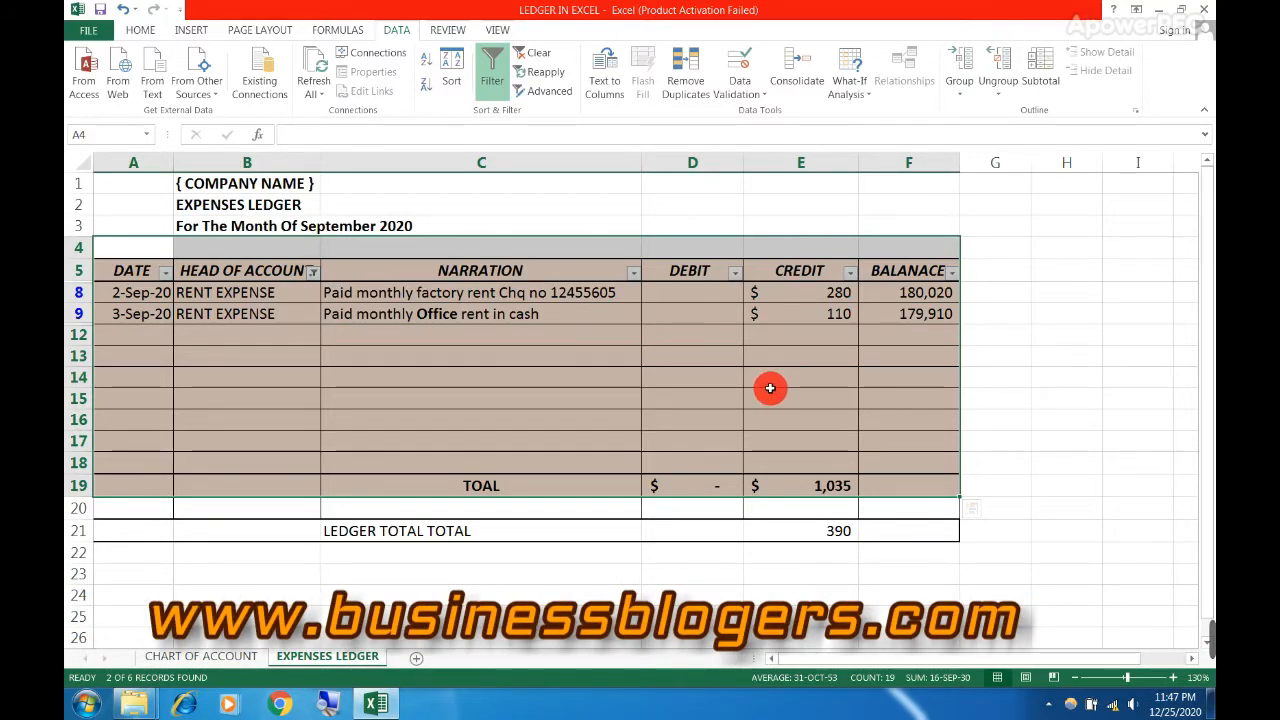
left_click(771, 390)
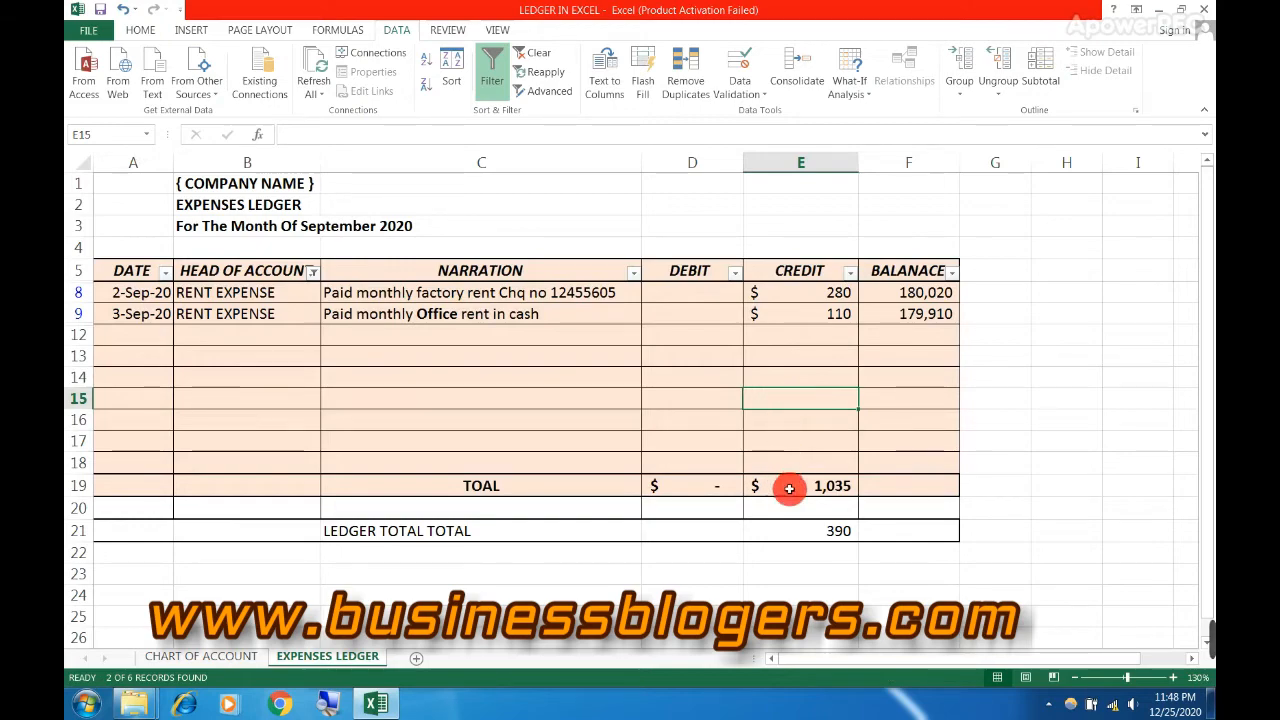
left_click(861, 499)
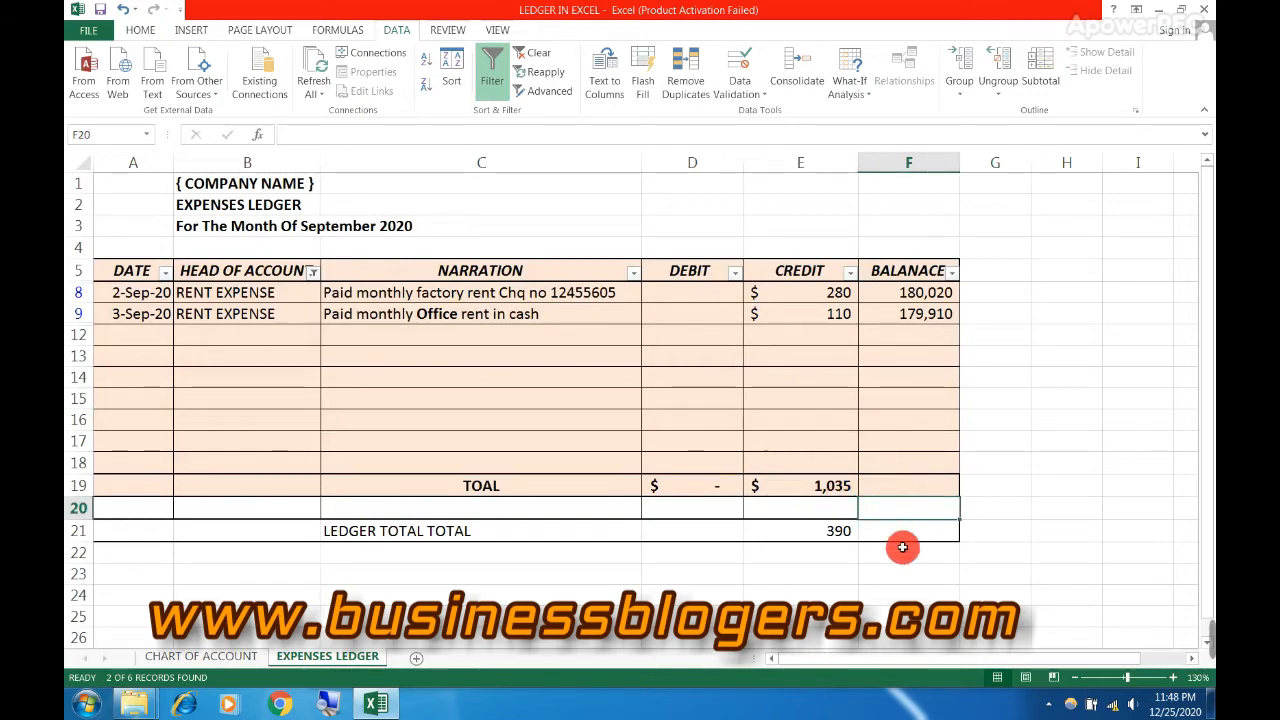
left_click(868, 565)
left_click(760, 566)
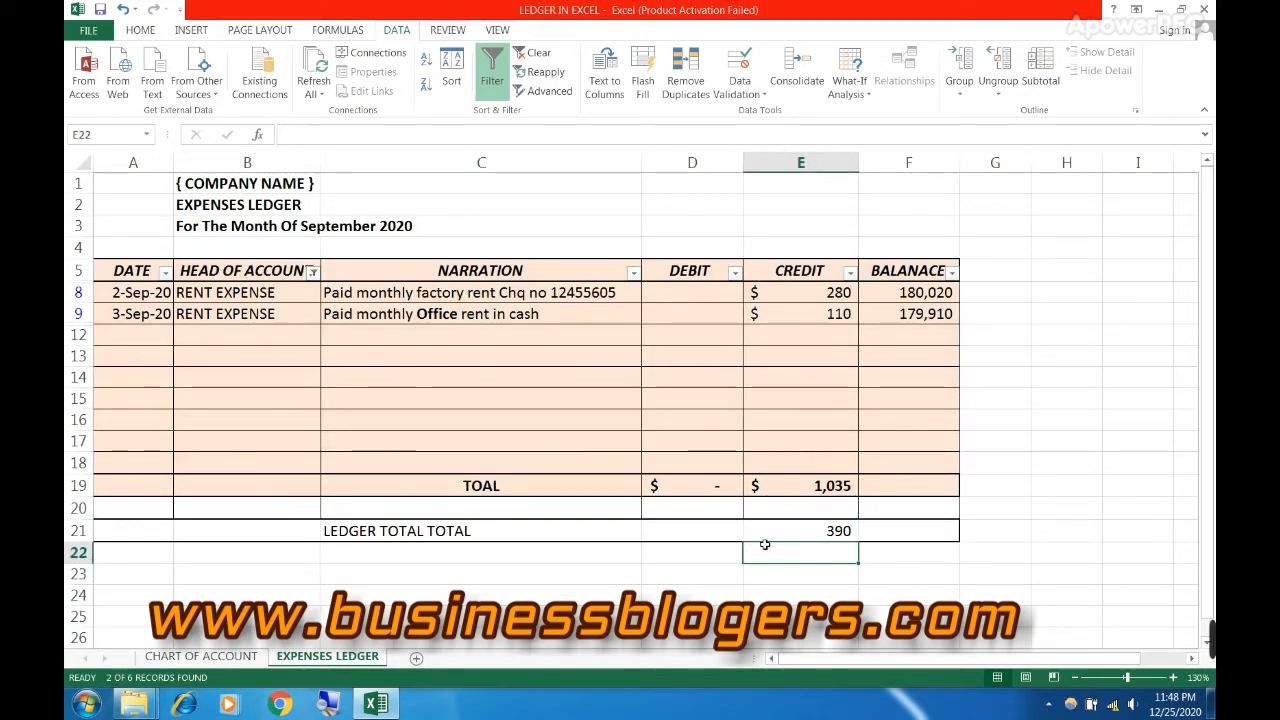
left_click(692, 566)
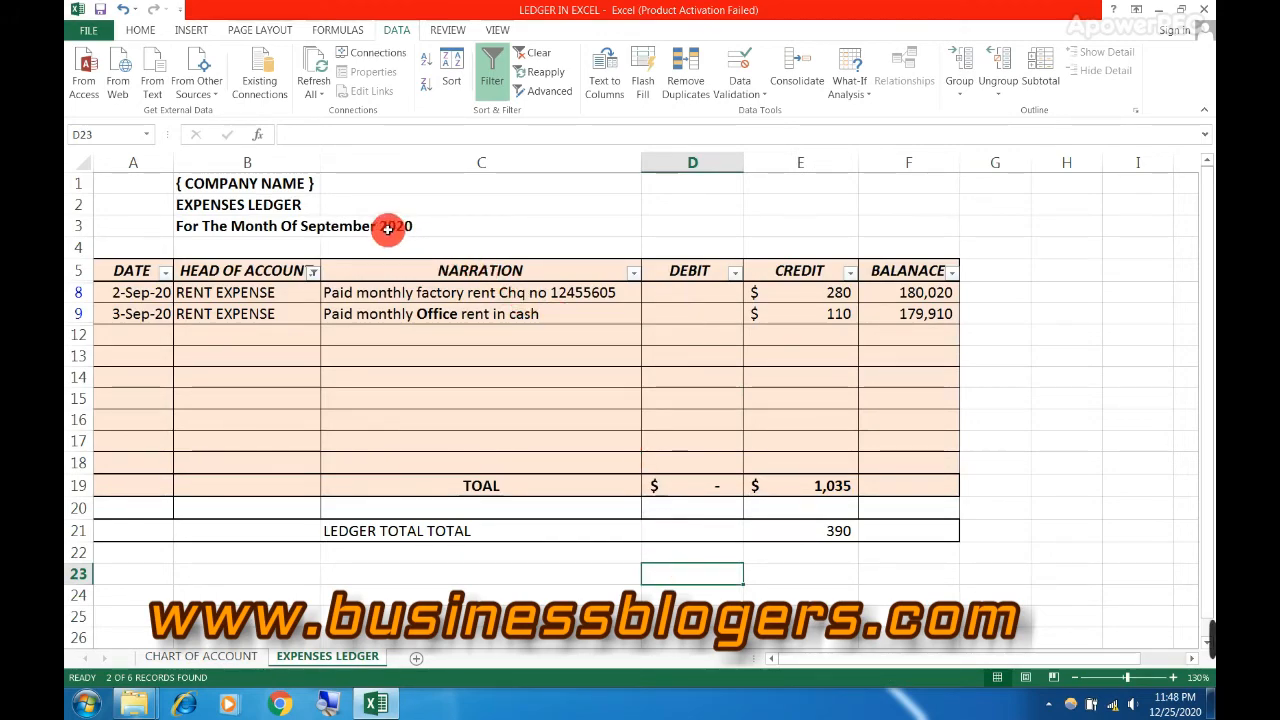
left_click(430, 313)
left_click_drag(375, 262, 751, 423)
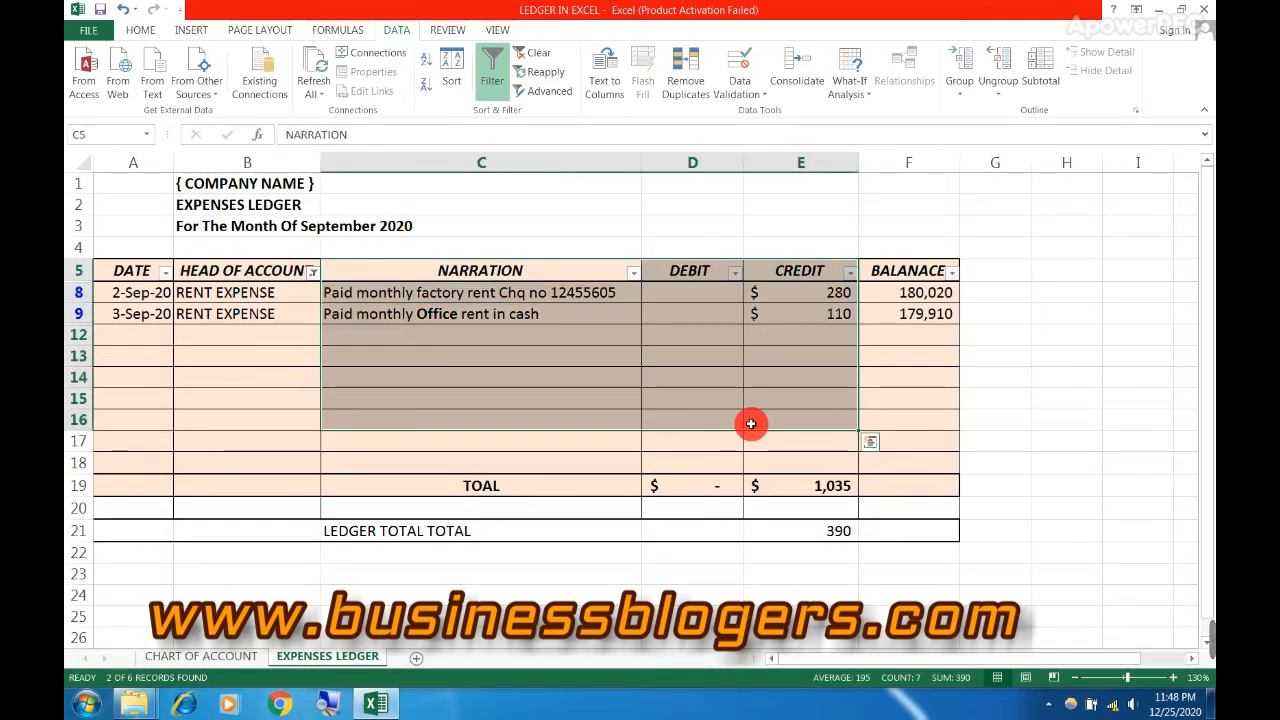
left_click(751, 423)
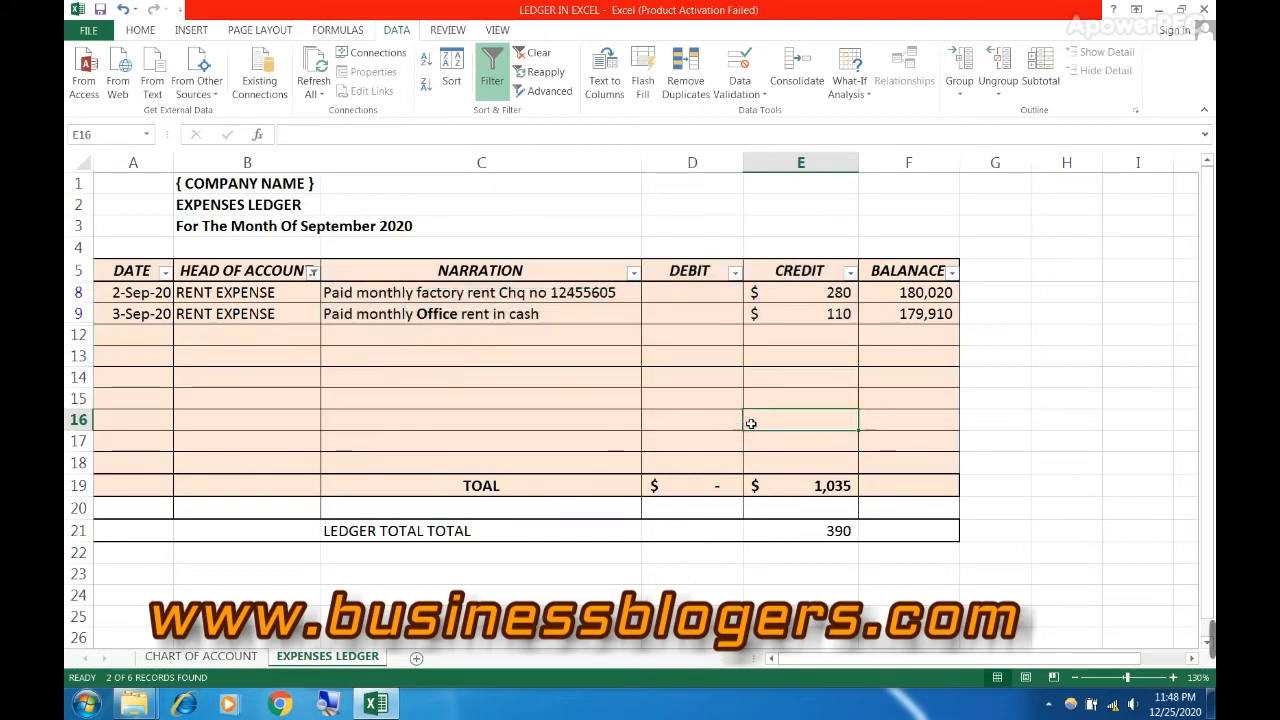
left_click(621, 478)
right_click(506, 552)
left_click(455, 574)
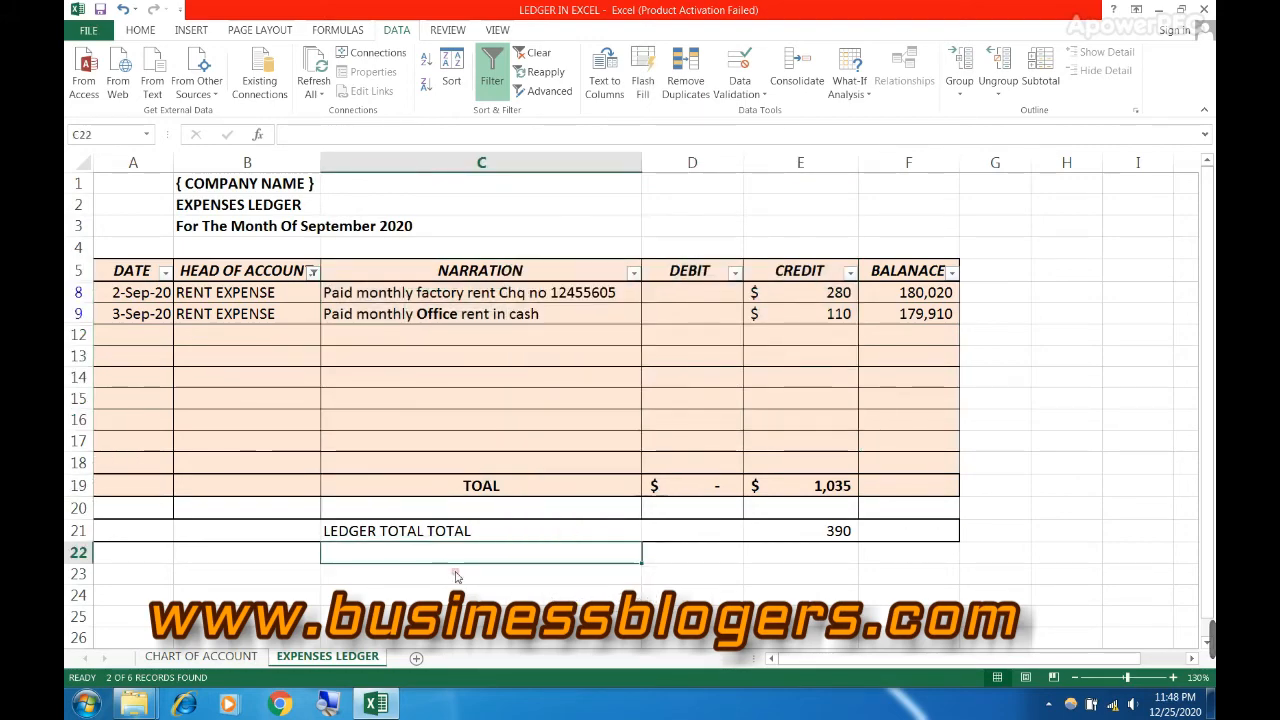
left_click(1048, 703)
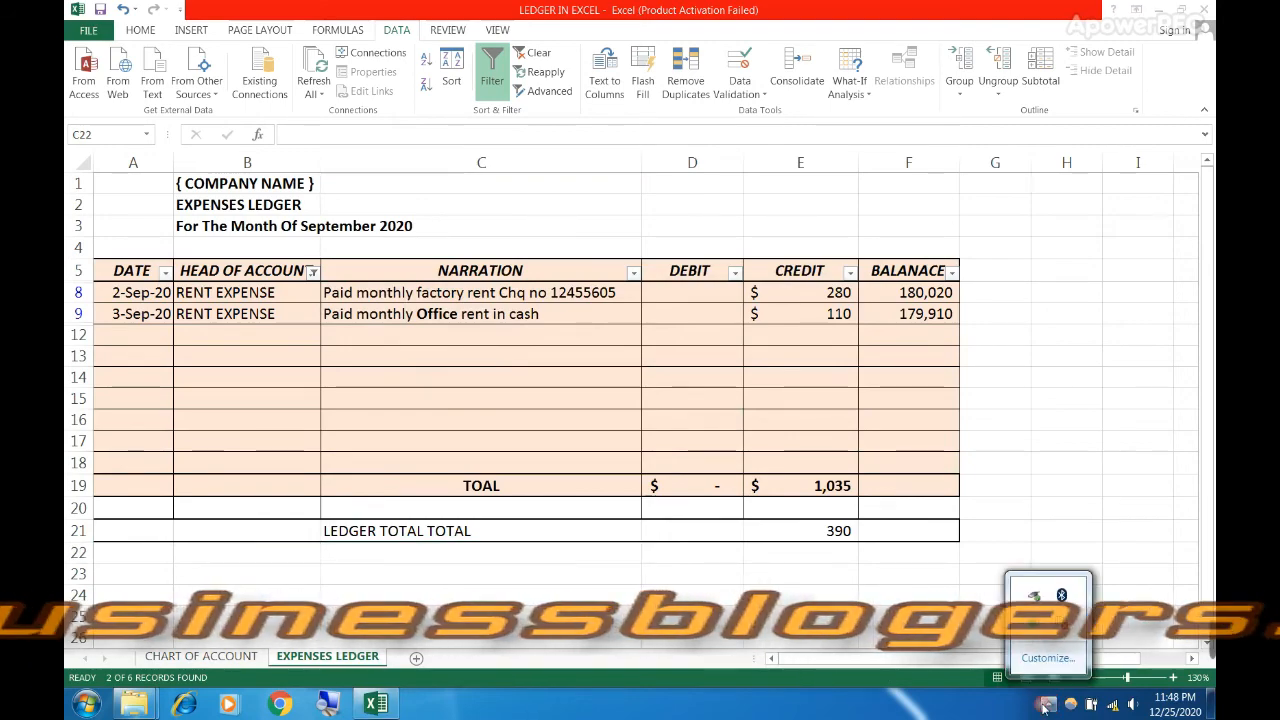
left_click(1033, 627)
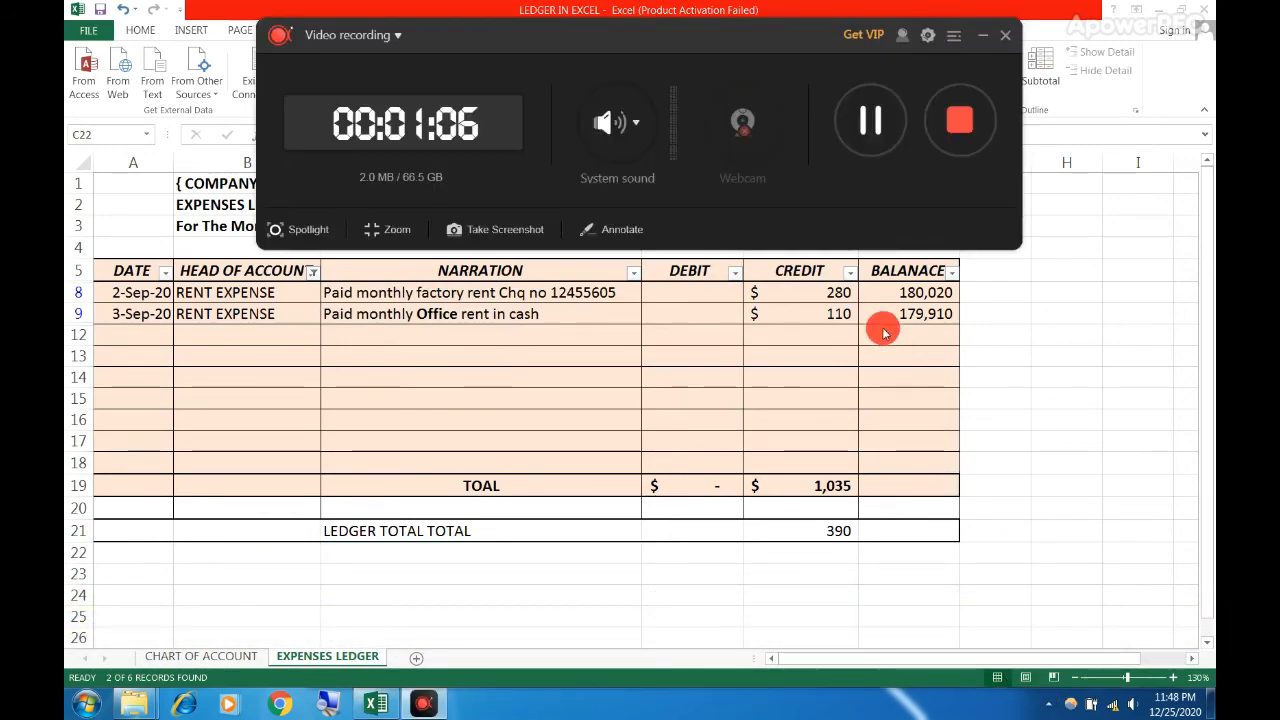